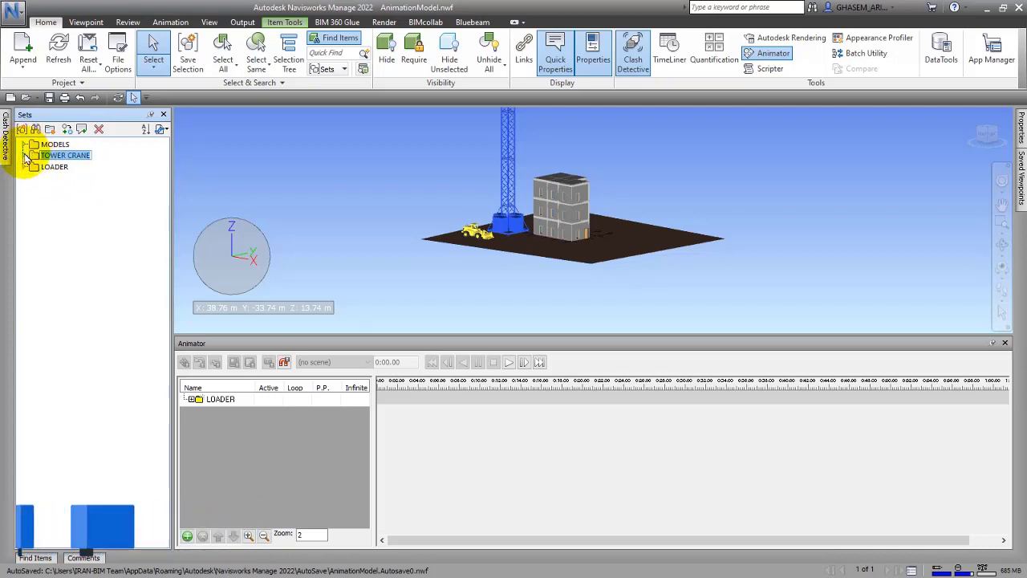
Expand the TOWER CRANE sets folder and add an Animator scene folder named TOWER CRANE
left_click(23, 156)
left_click(229, 441)
right_click(213, 422)
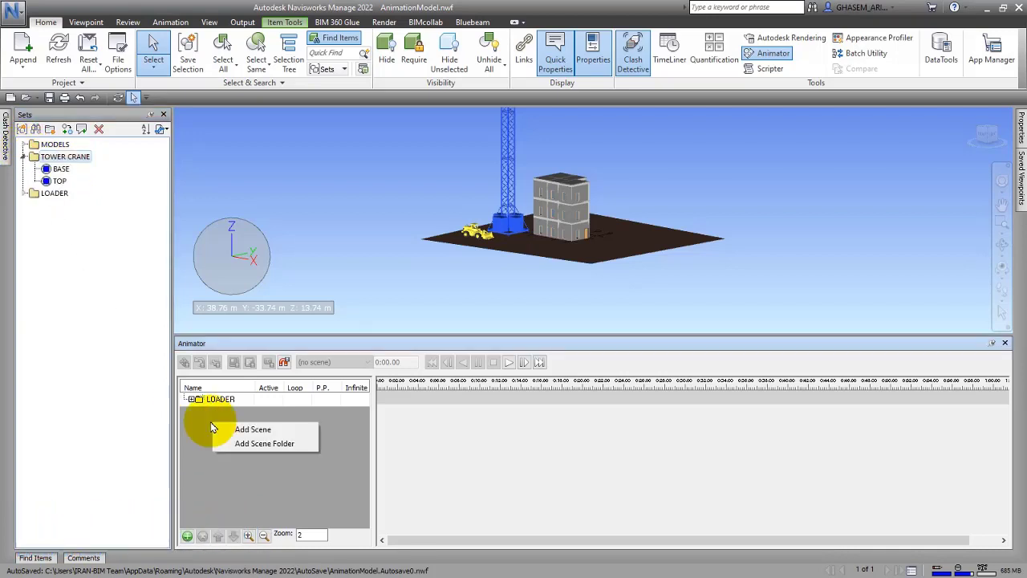
left_click(202, 494)
right_click(215, 453)
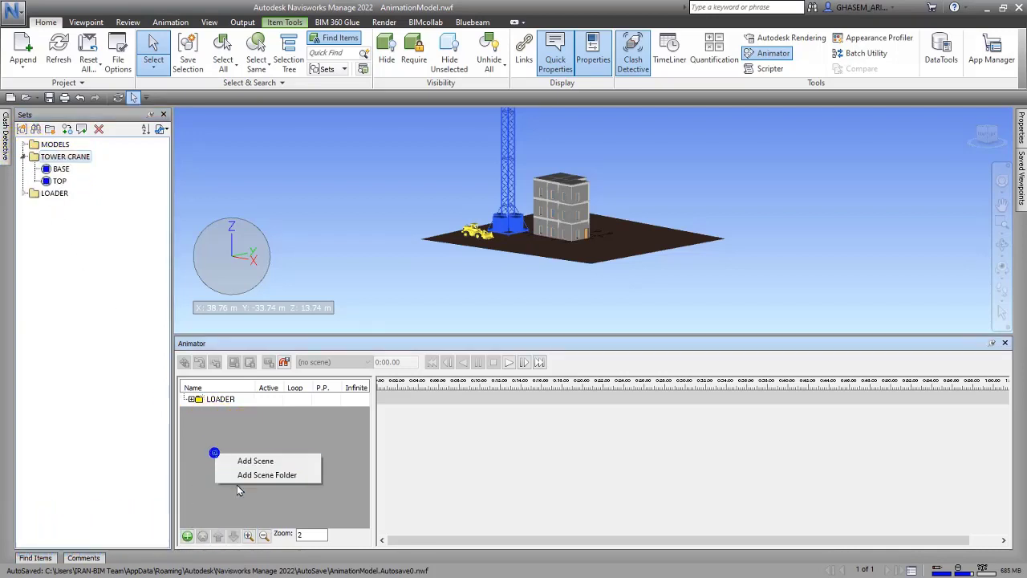
left_click(287, 475)
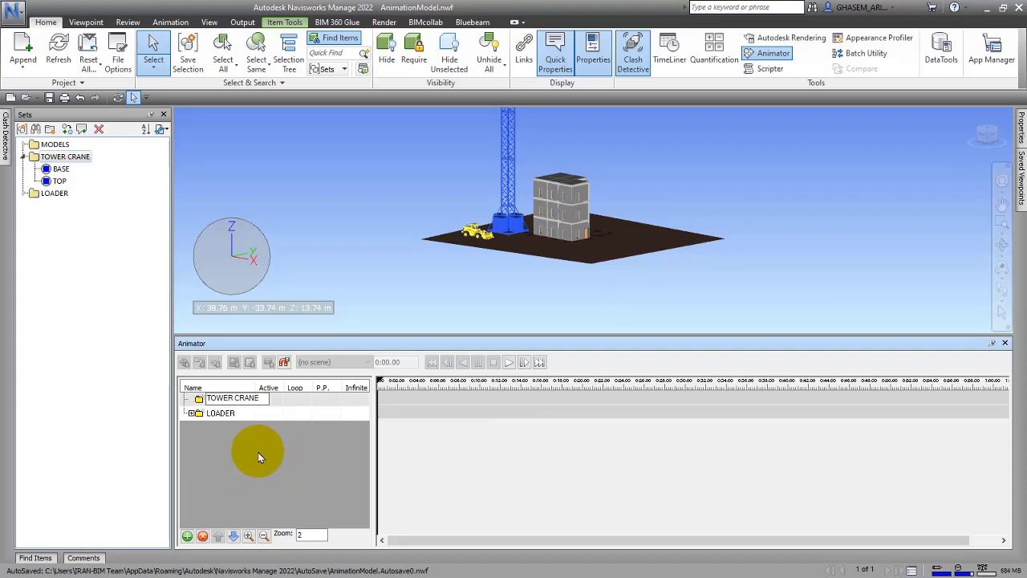
key("Return")
left_click(224, 437)
left_click(224, 401)
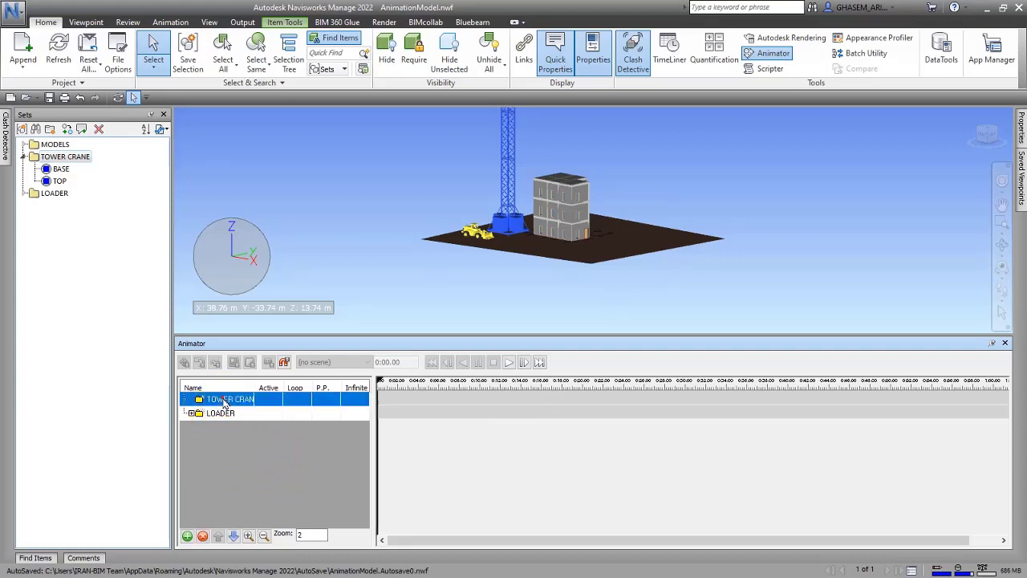
Select the TOP set of the tower crane with the whole crane in view
middle_click_drag(409, 214, 394, 262)
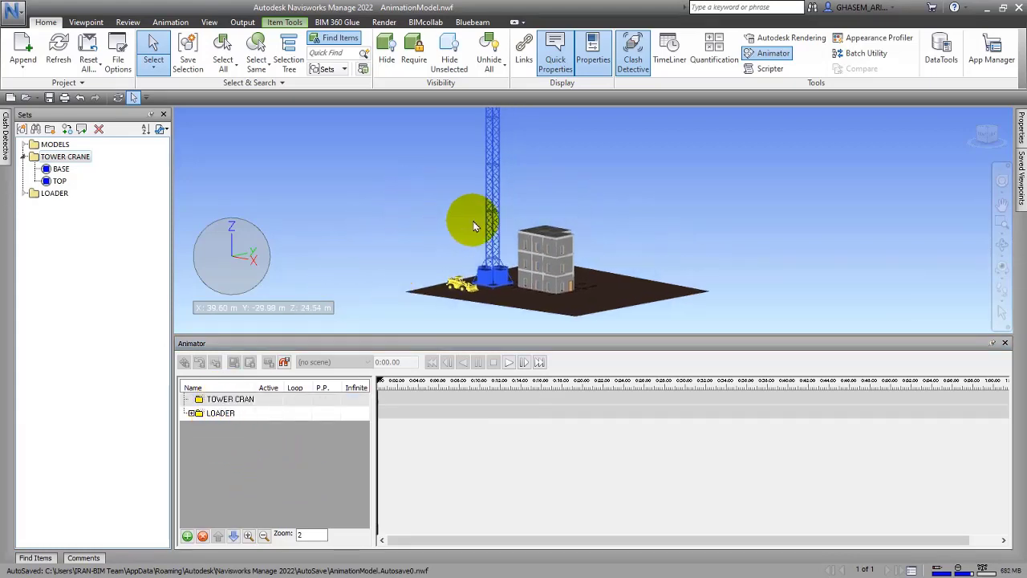
scroll(477, 217, "down", 3)
middle_click_drag(482, 207, 504, 131, "shift")
left_click(53, 182)
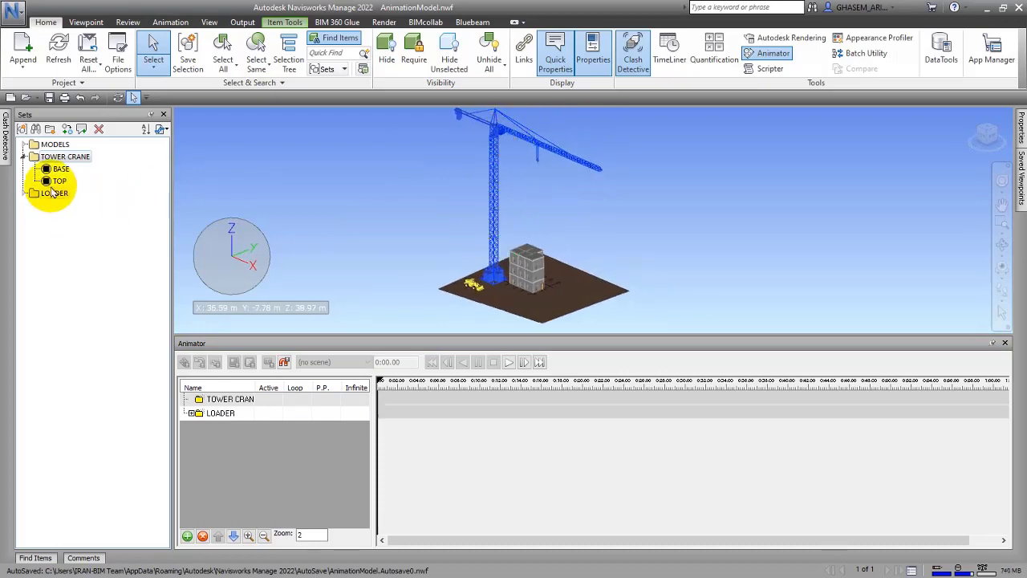
Add a scene named TOWER CRANE inside the TOWER CRANE scene folder
right_click(224, 399)
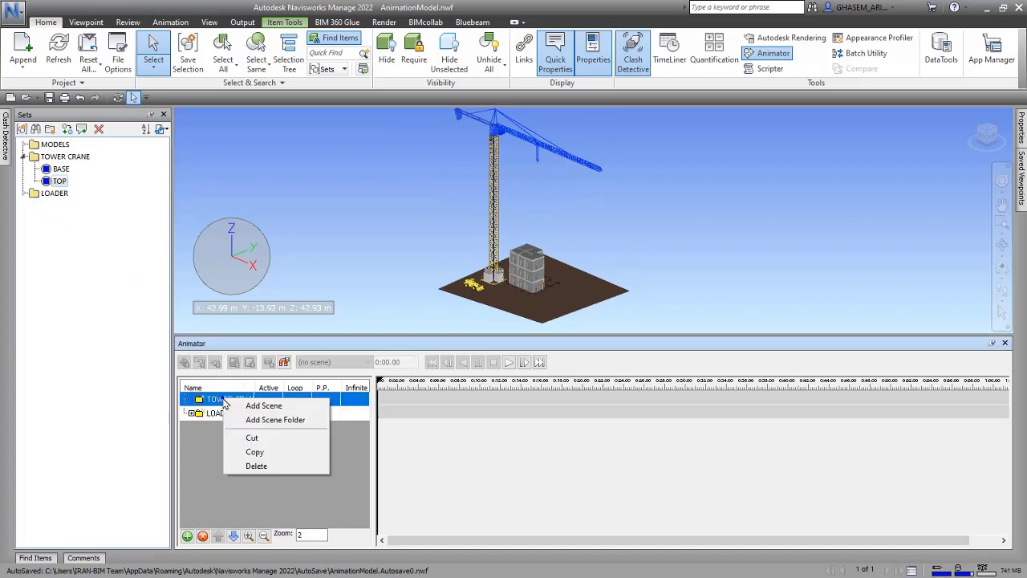
left_click(264, 407)
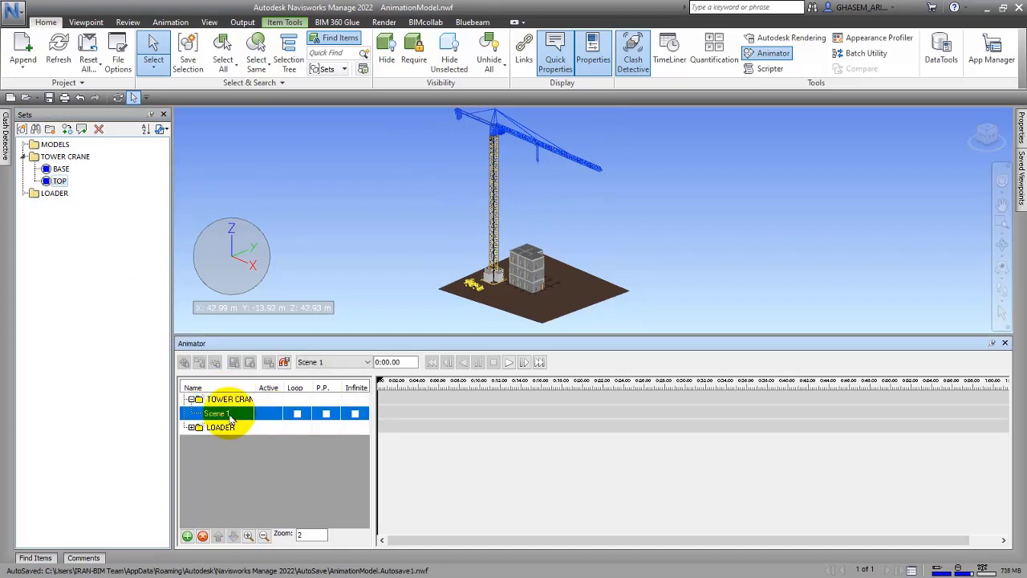
double_click(230, 414)
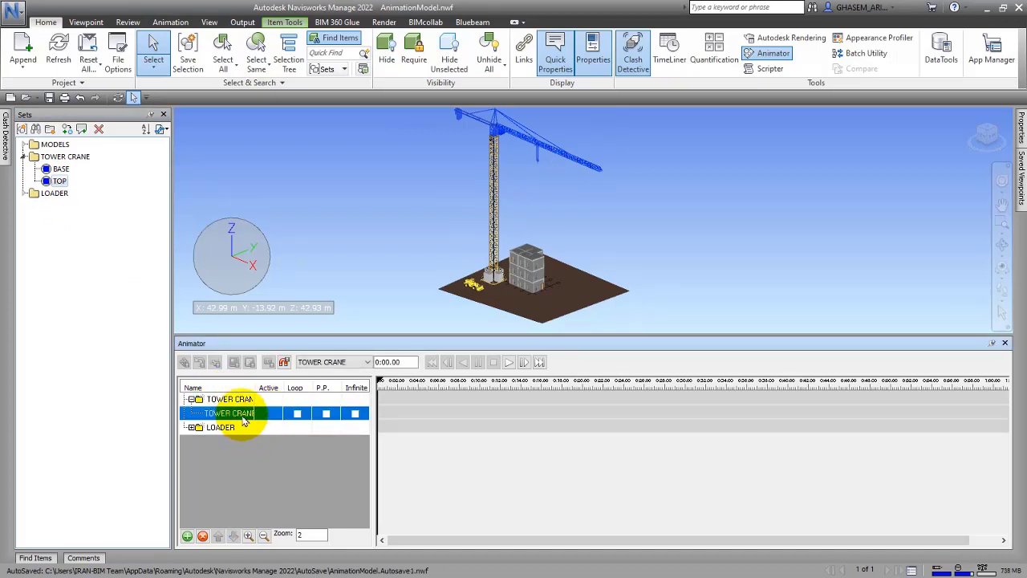
Add an animation set to the TOWER CRANE scene from the current search/selection set, TOP
right_click(243, 417)
mouse_move(341, 258)
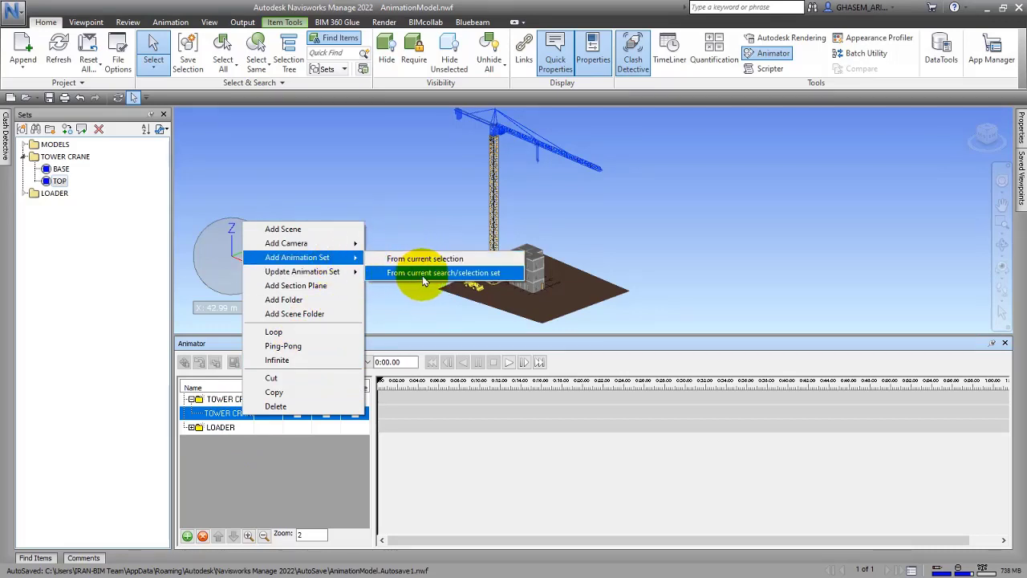
left_click(451, 273)
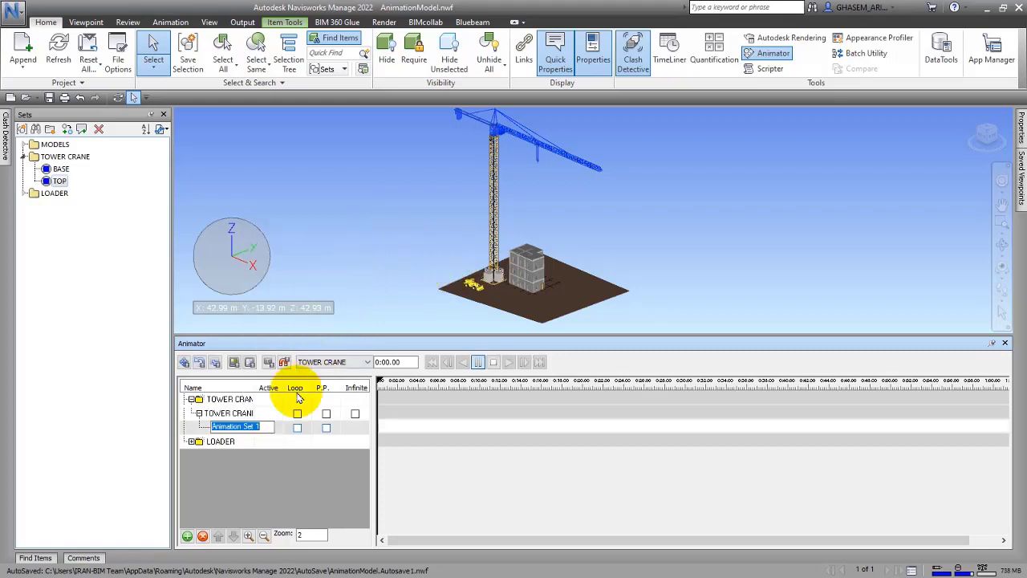
left_click(51, 183)
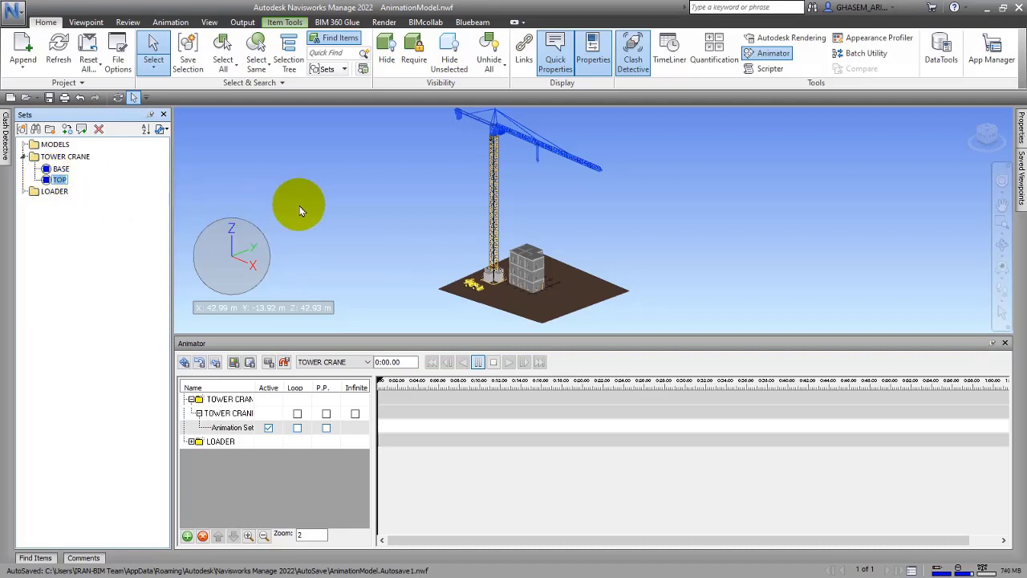
Check which objects belong to the new crane animation set, look through the LOADER scene for comparison, and reselect the crane's animation set
double_click(228, 429)
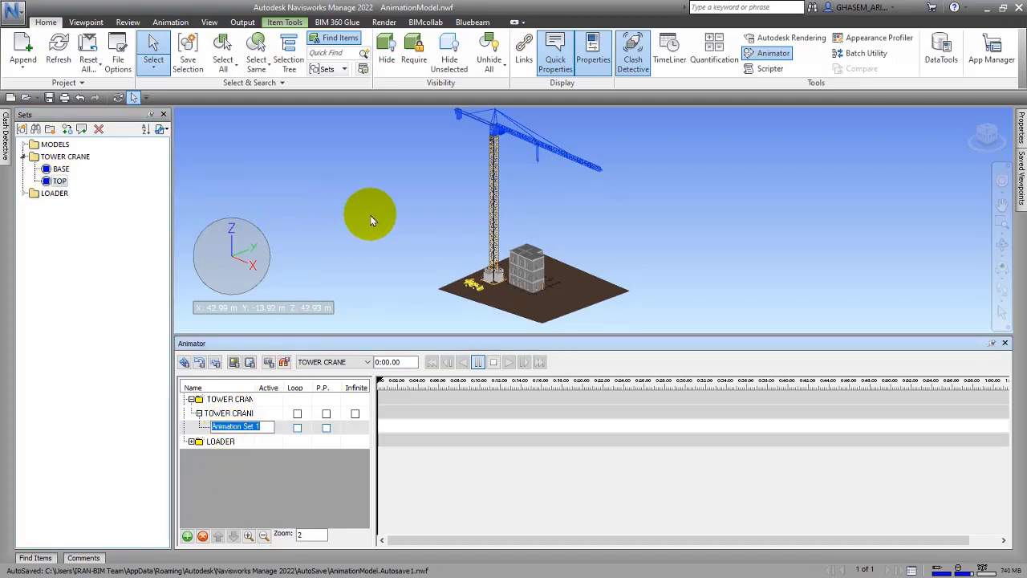
left_click(383, 193)
left_click(249, 430)
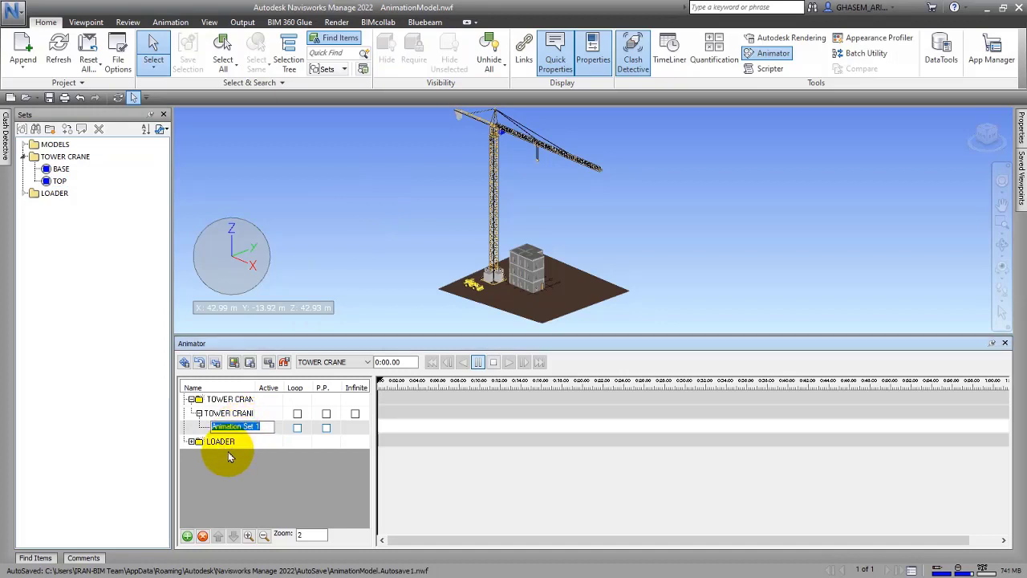
left_click(190, 441)
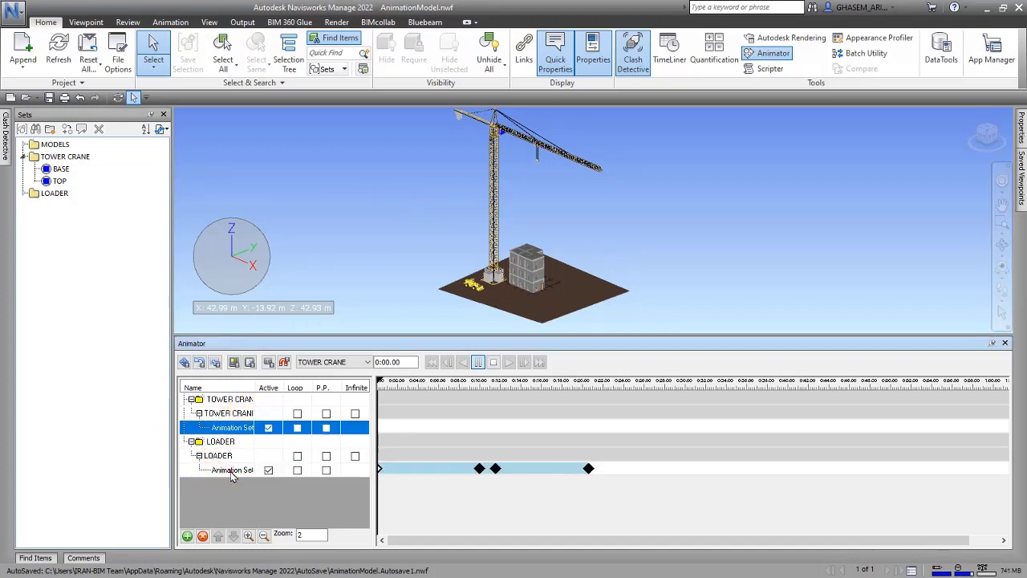
left_click(231, 472)
left_click(233, 429)
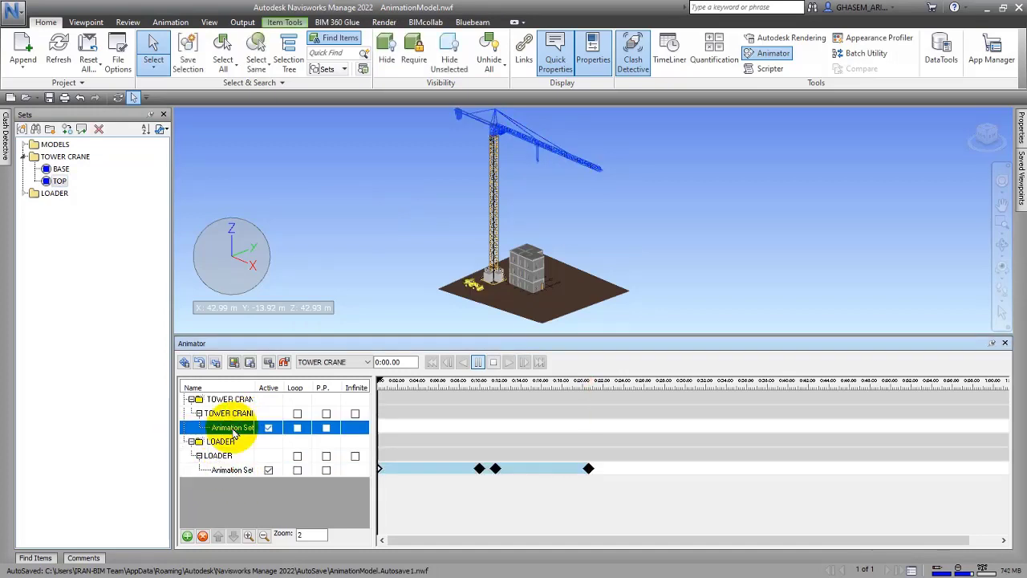
left_click(385, 194)
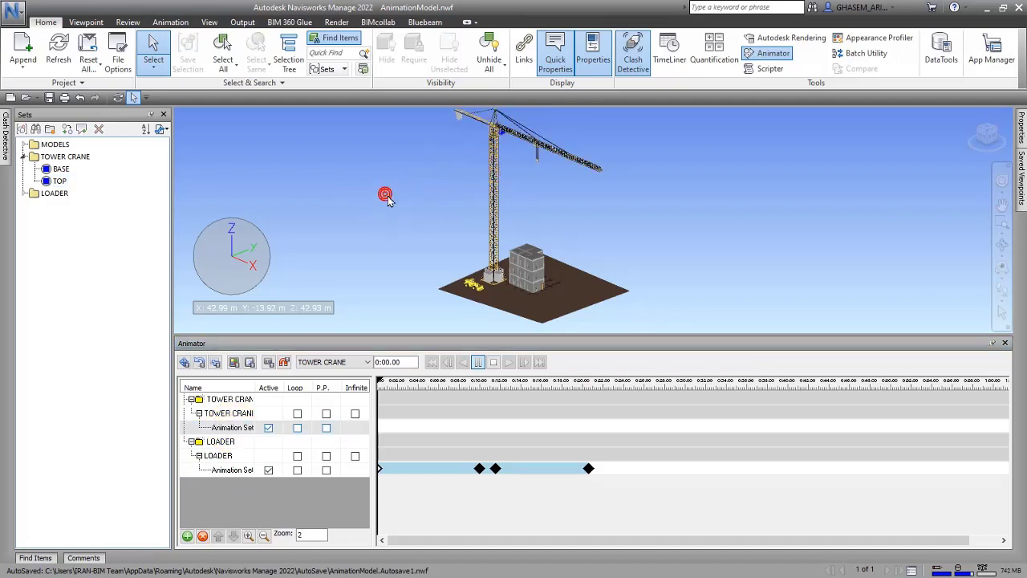
left_click(191, 442)
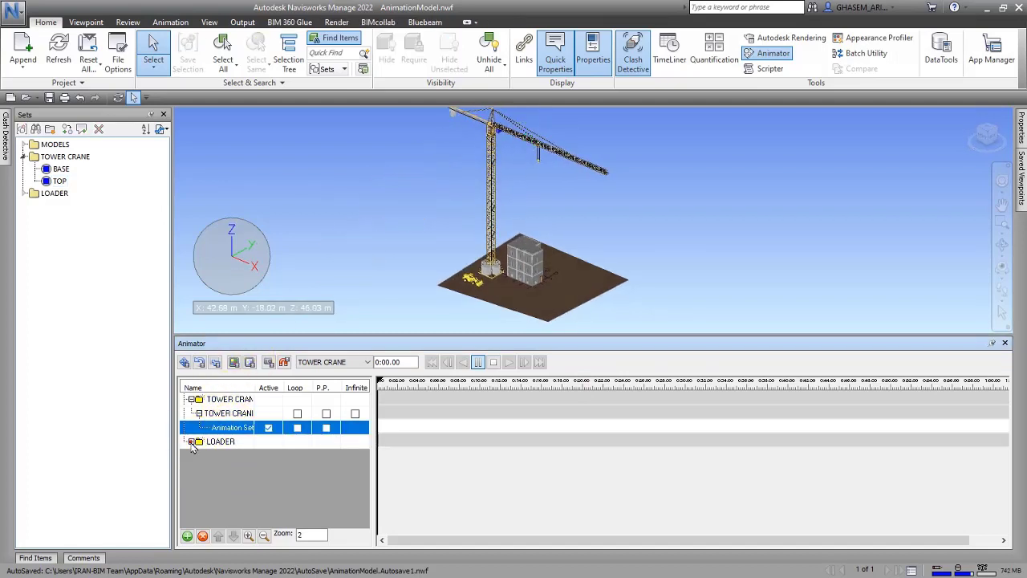
left_click(371, 260)
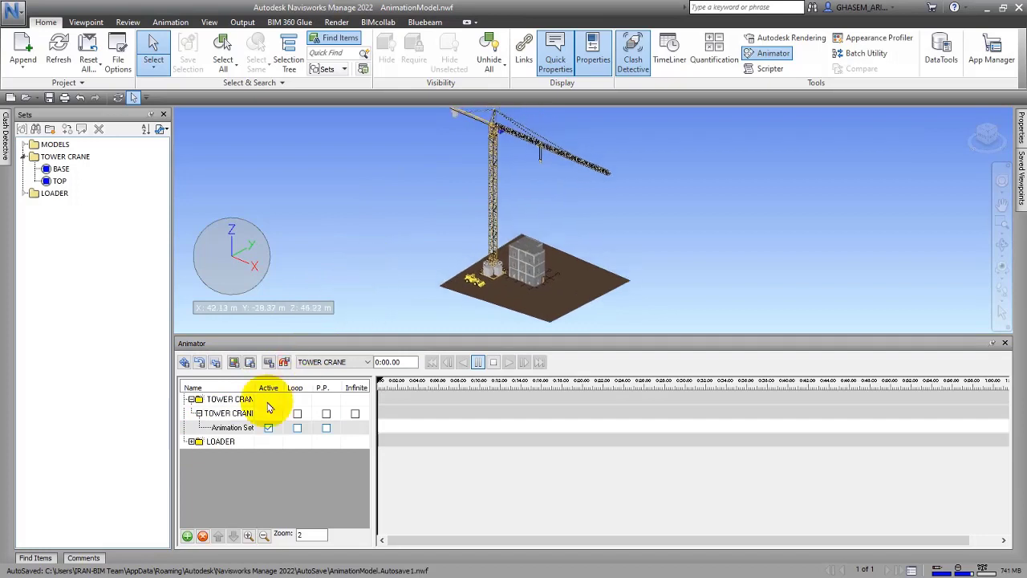
left_click(231, 433)
left_click(239, 467)
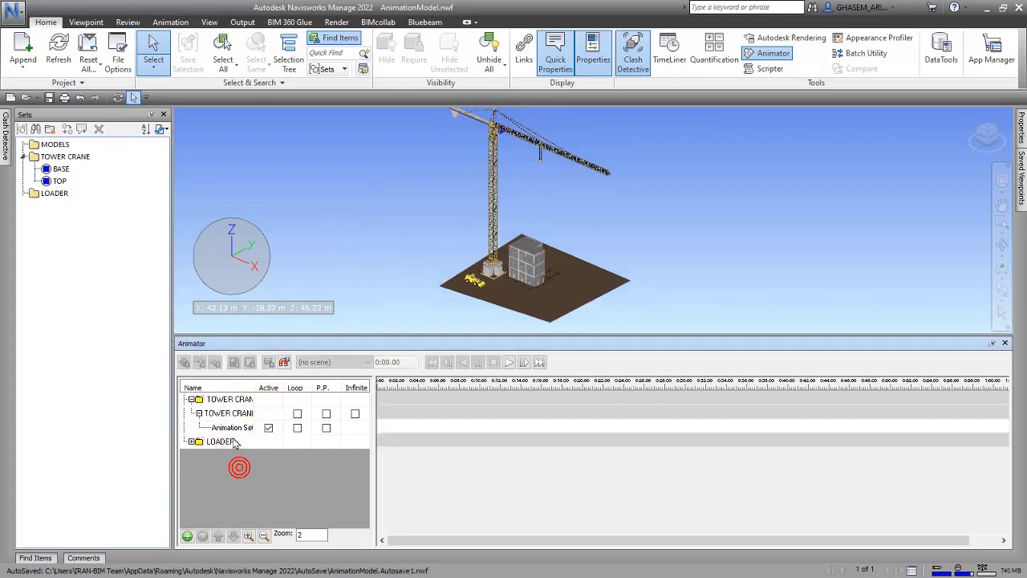
left_click(229, 429)
Hide everything except the crane's top section and examine it from above
middle_click_drag(457, 195, 348, 126)
left_click(446, 50)
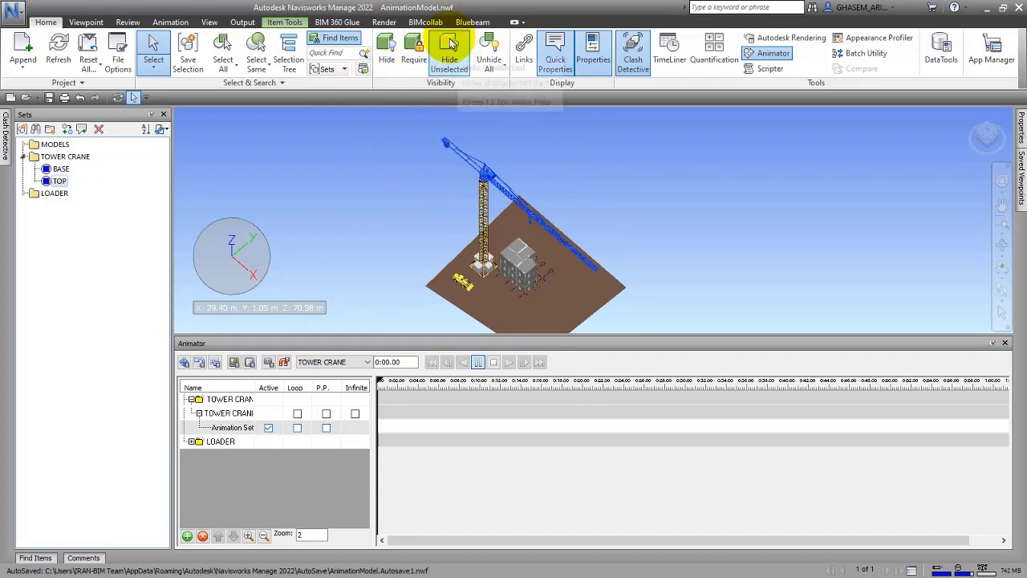
left_click(544, 224)
middle_click_drag(554, 265, 821, 152, "shift")
left_click(988, 142)
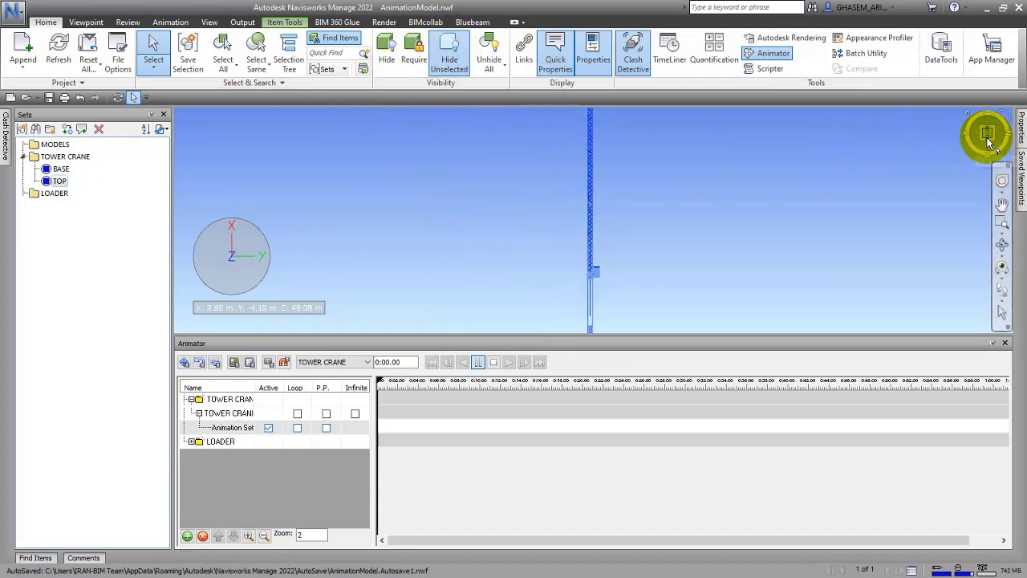
scroll(642, 292, "up", 2)
middle_click_drag(634, 301, 644, 233)
scroll(642, 225, "up", 5)
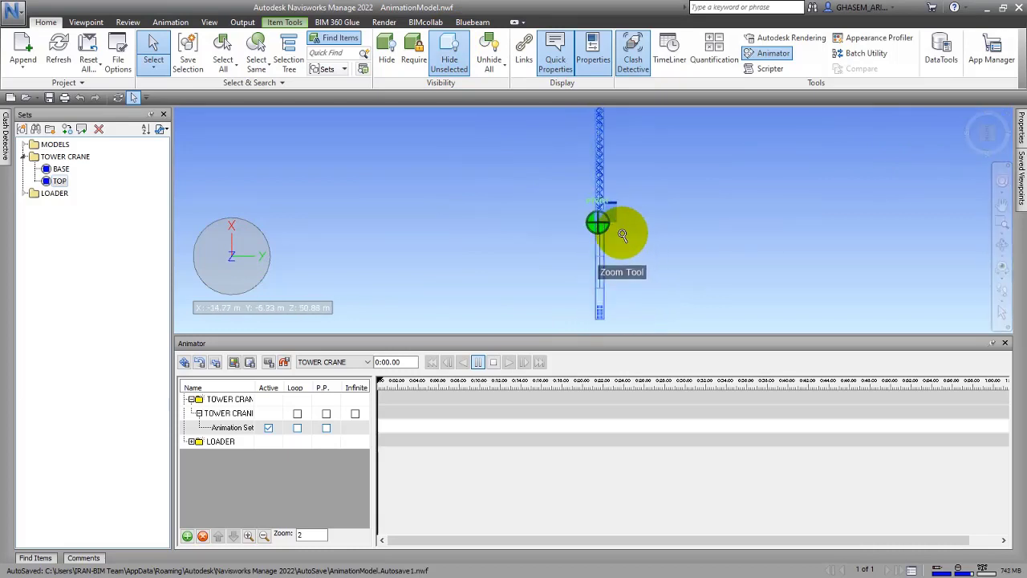
Show the hidden model parts again and inspect where the crane's top section meets the mast
left_click(456, 54)
middle_click_drag(610, 209, 597, 249)
scroll(698, 196, "down", 5)
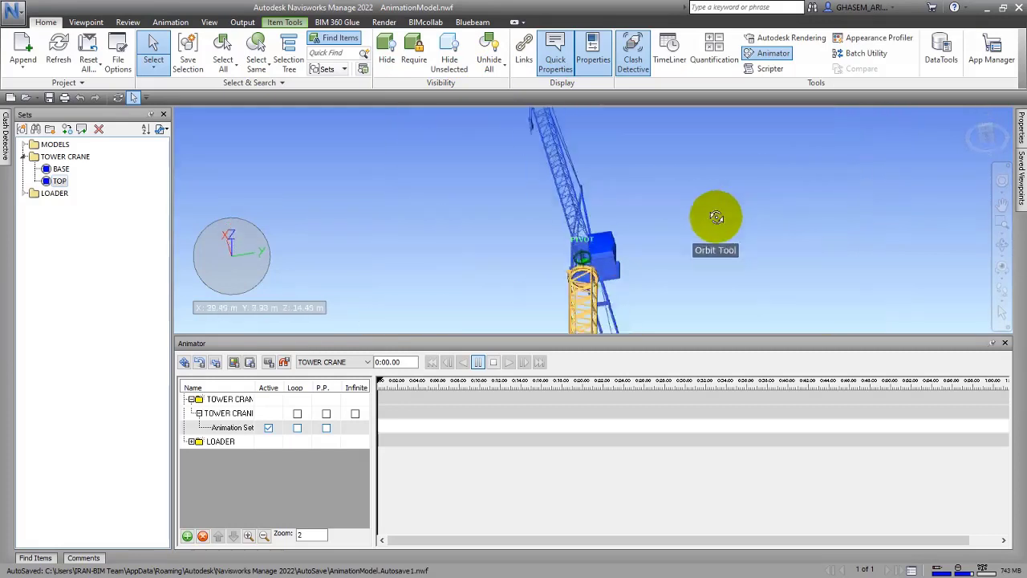
middle_click_drag(717, 217, 745, 218, "shift")
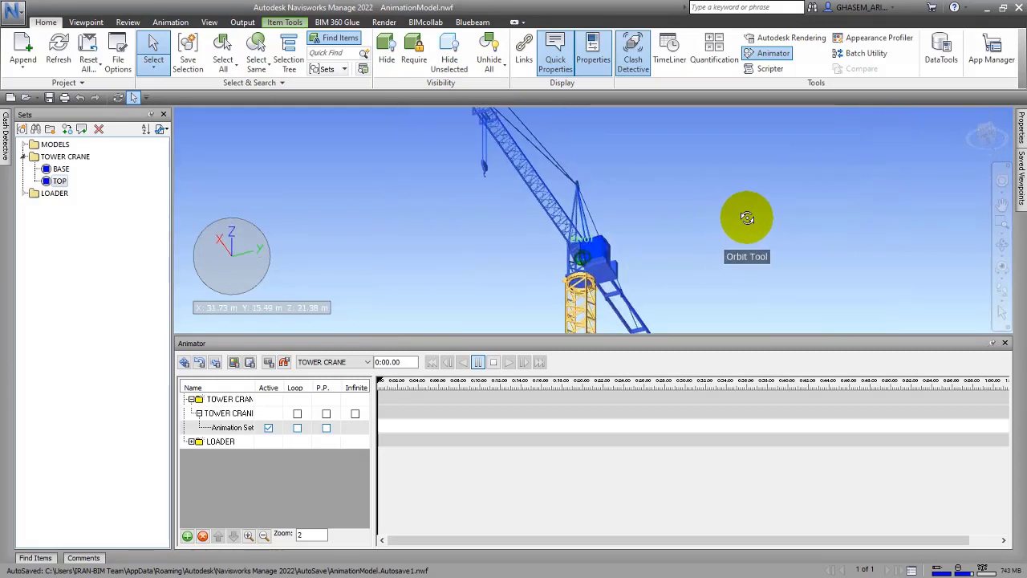
Switch to a plan view and hide all unselected items so only the crane's top section is shown
left_click(990, 143)
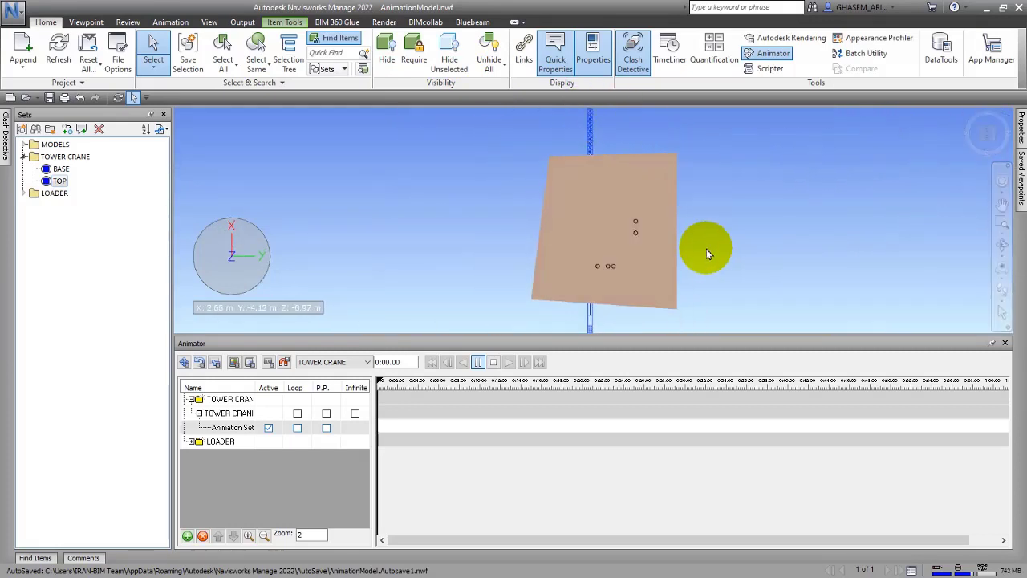
scroll(630, 165, "up", 4)
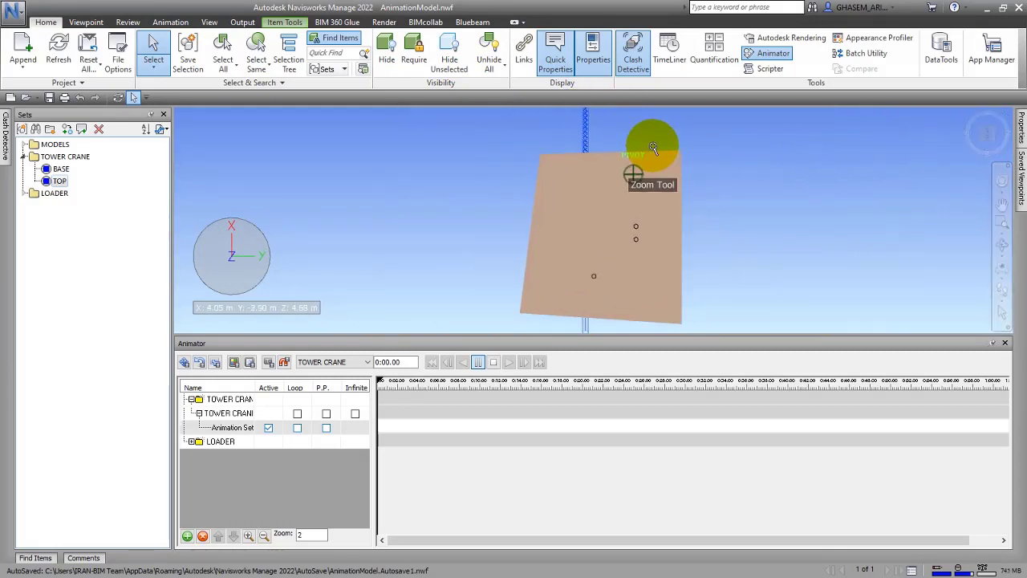
left_click(454, 49)
scroll(567, 233, "up", 4)
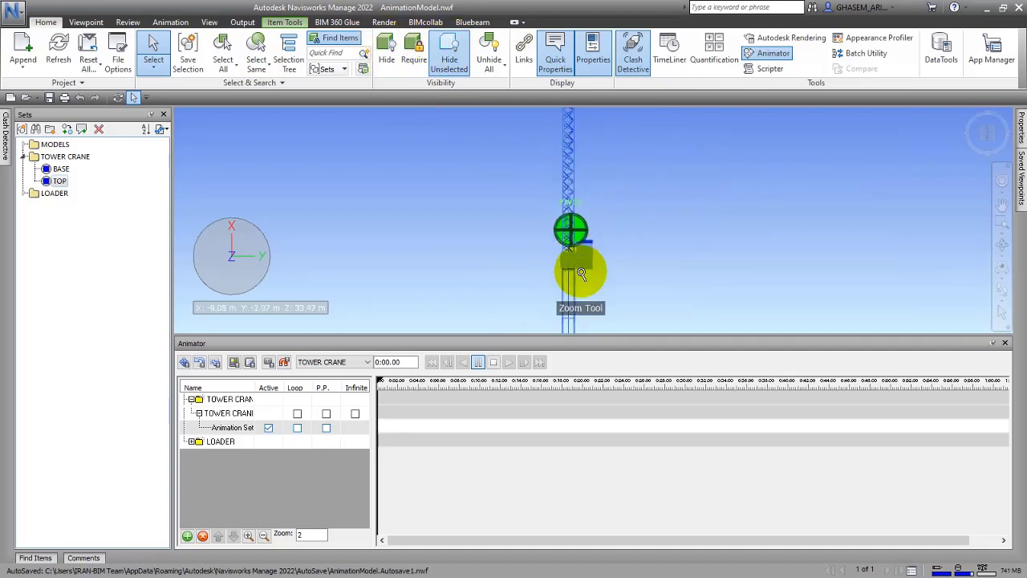
scroll(582, 274, "up", 5)
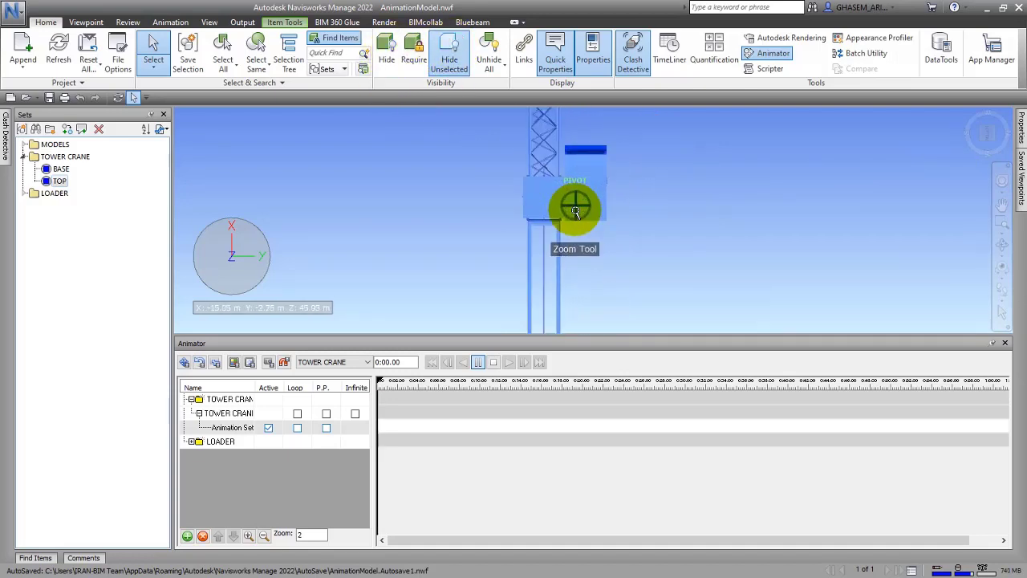
Start rotating the crane's animation set and move its rotation centre along X to about -14.35 m, near the cab
left_click(200, 362)
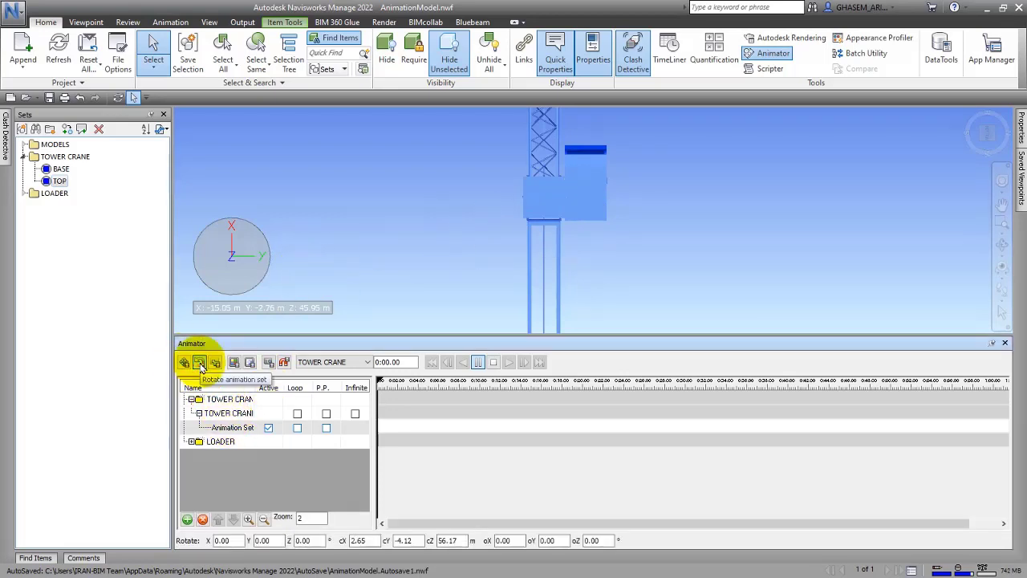
left_click(987, 132)
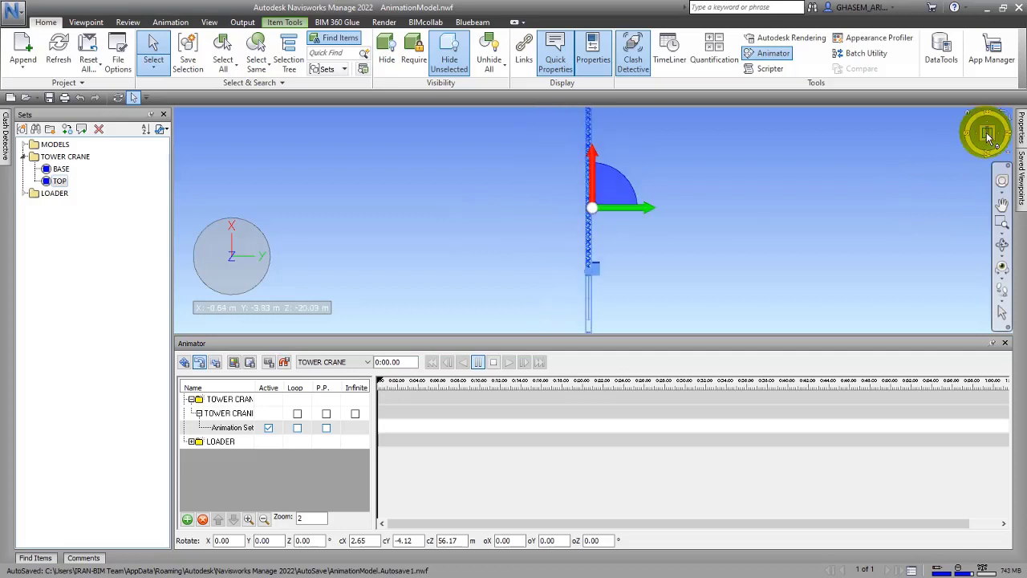
left_click_drag(591, 172, 586, 226)
scroll(594, 285, "up", 3)
middle_click_drag(604, 305, 650, 244)
scroll(650, 244, "up", 1)
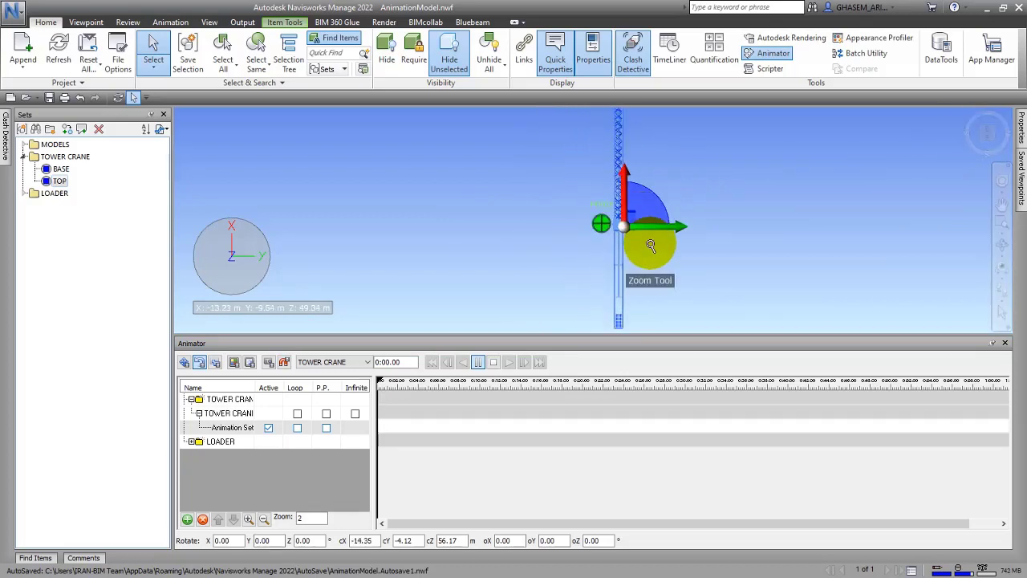
Move the rotation centre onto the mast axis at about X -14.07 m, Y -5.16 m, and capture the starting keyframe at 0:00
scroll(651, 244, "up", 5)
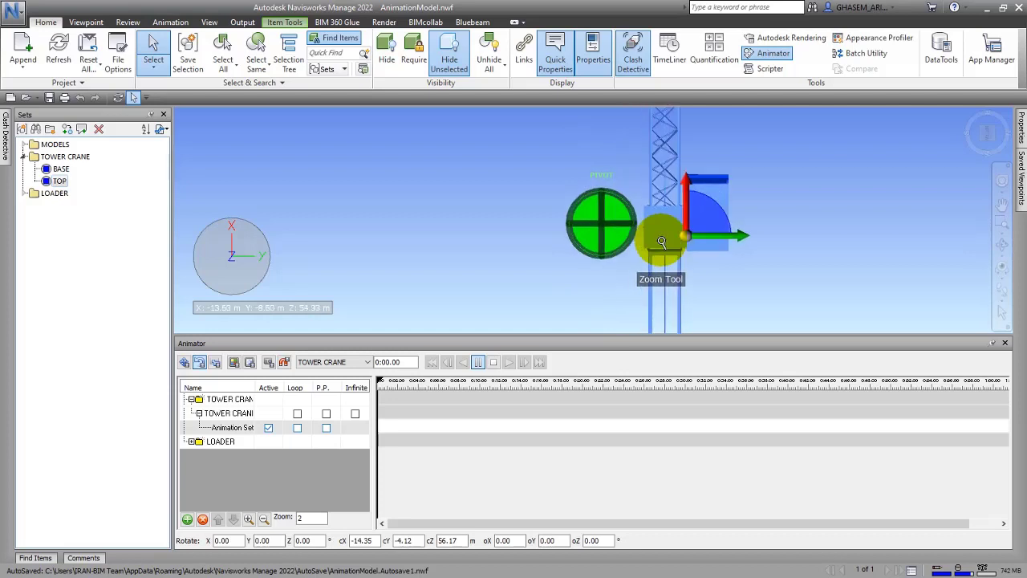
left_click_drag(737, 236, 714, 238)
scroll(689, 259, "up", 1)
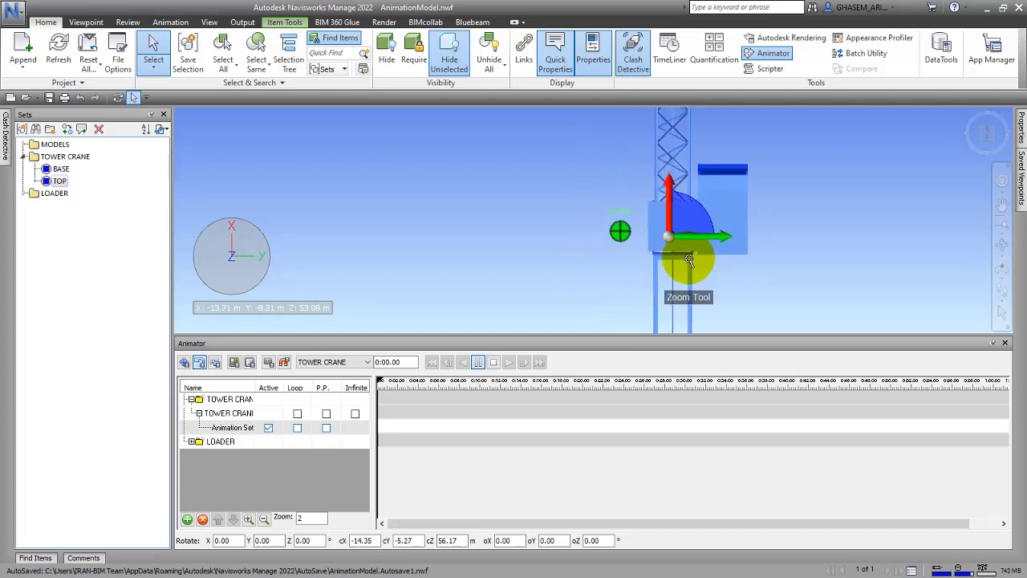
scroll(704, 239, "up", 2)
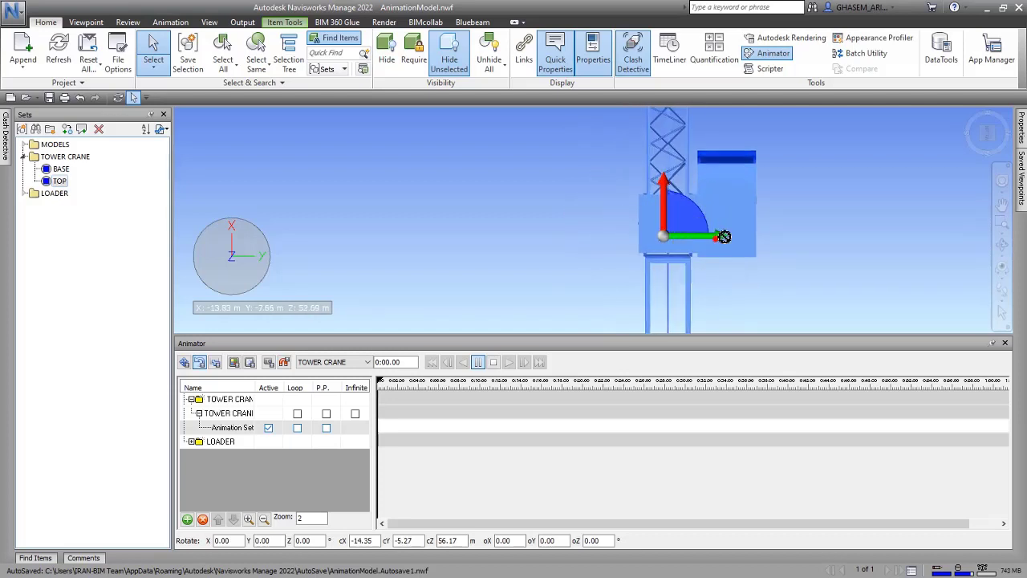
left_click_drag(715, 238, 720, 236)
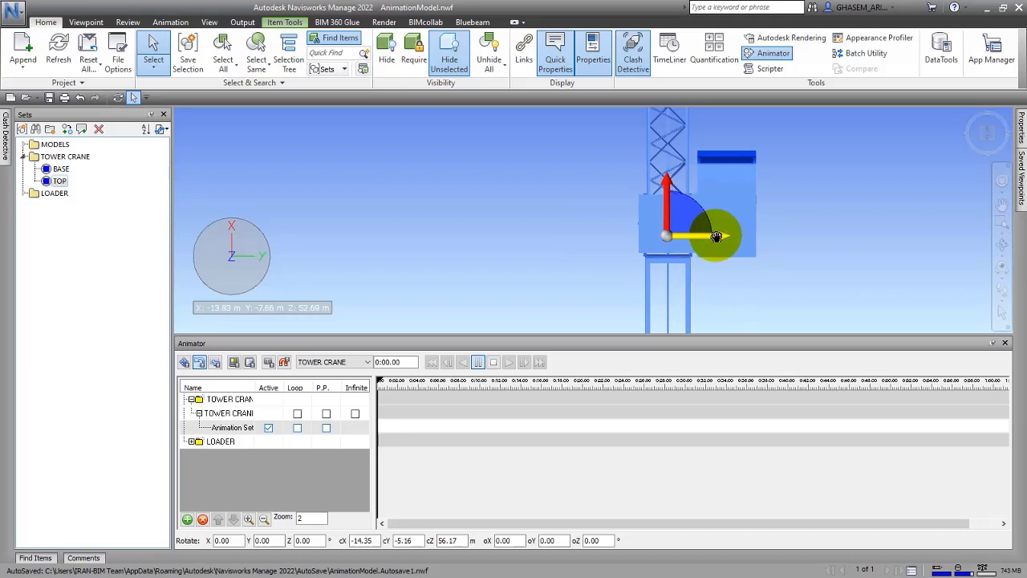
left_click_drag(666, 179, 666, 170)
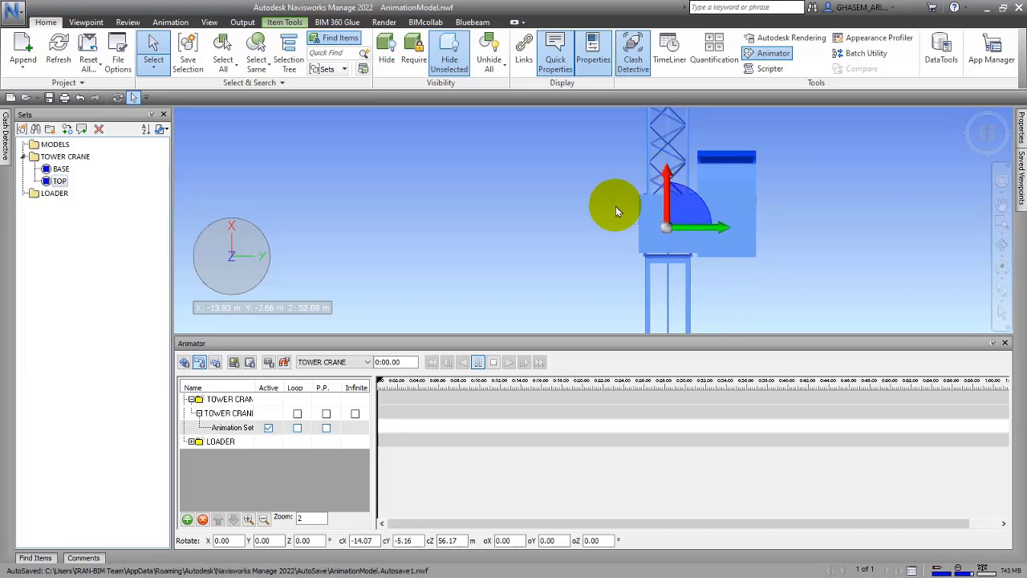
middle_click_drag(612, 232, 491, 240)
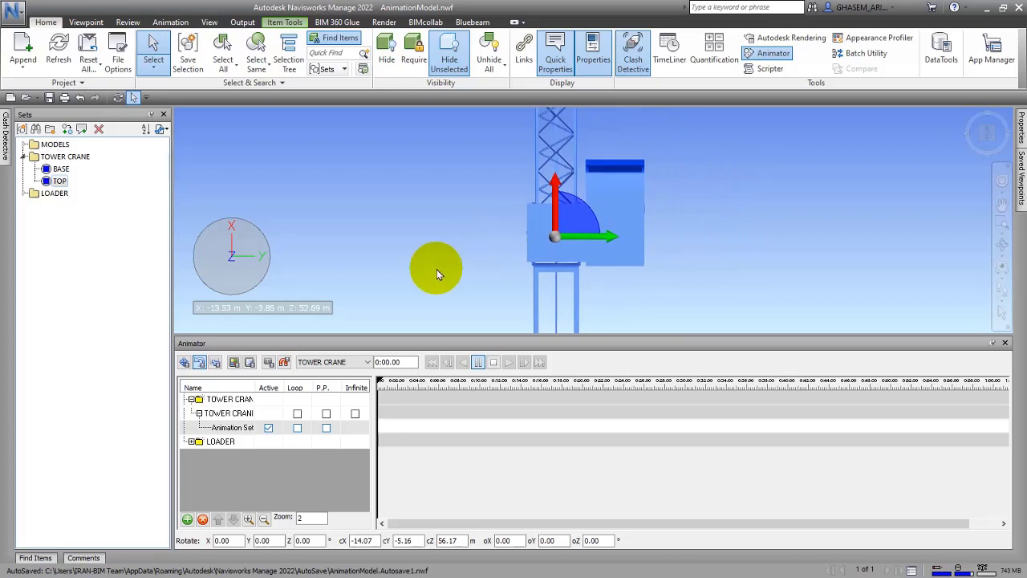
left_click(270, 365)
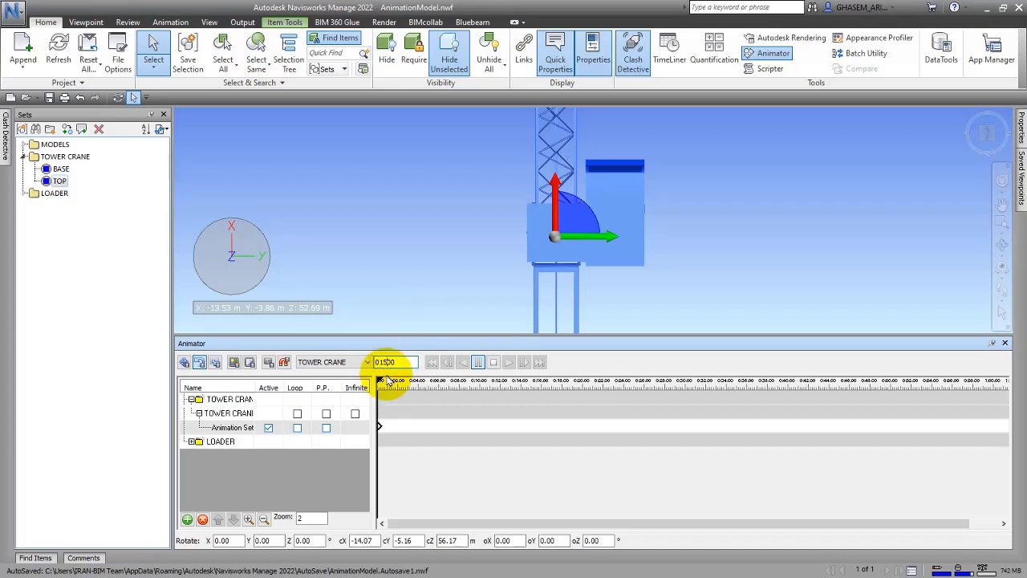
At 0:15.00 on the timeline, rotate the crane's top section about 91.8° around Z and capture a keyframe
key("Return")
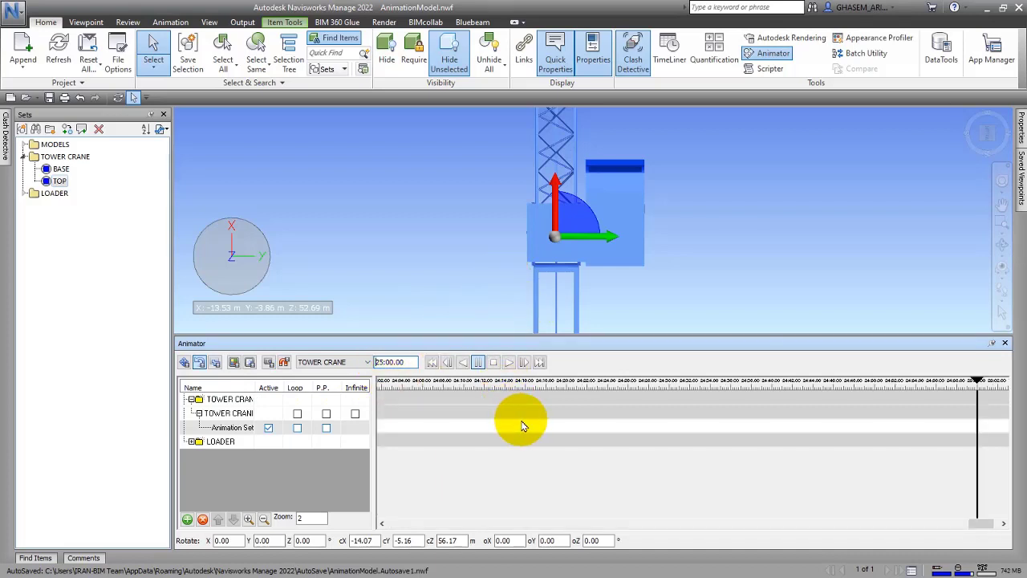
left_click_drag(383, 362, 367, 365)
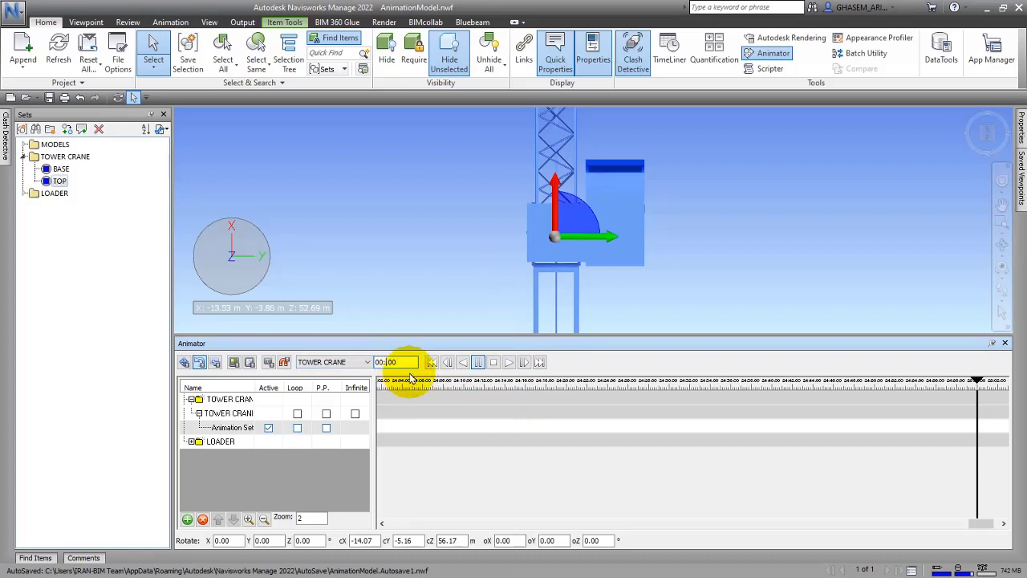
key("Return")
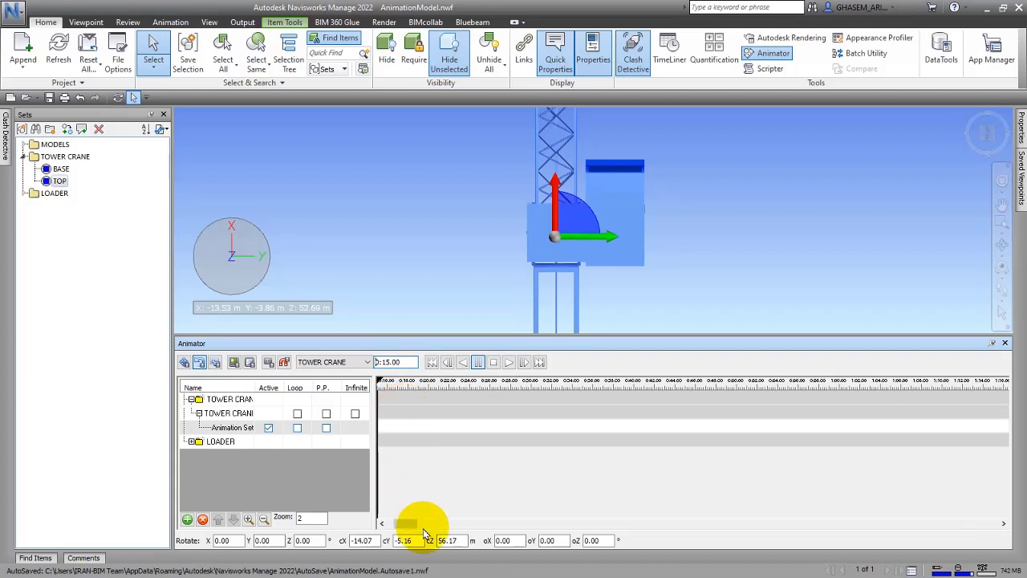
left_click_drag(412, 523, 394, 523)
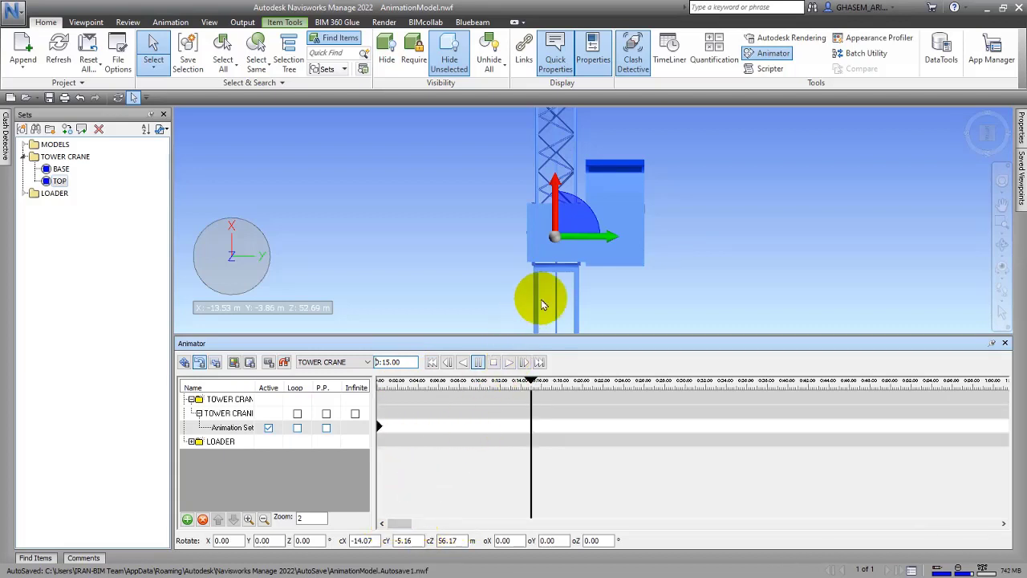
left_click_drag(597, 228, 619, 313)
left_click(269, 362)
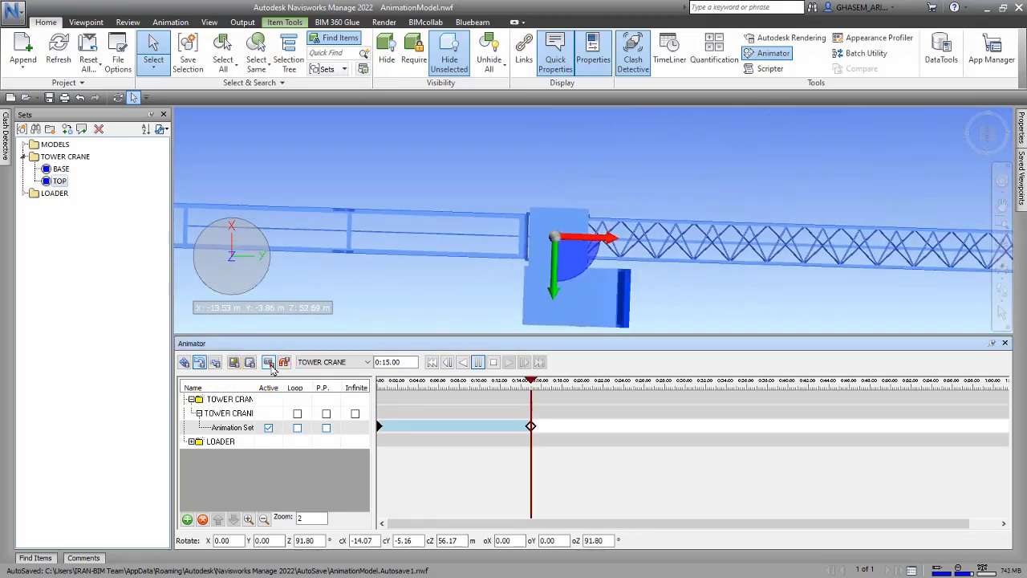
Scrub around the second keyframe and set the animation's time position to 0:20.00
left_click_drag(529, 377, 530, 399)
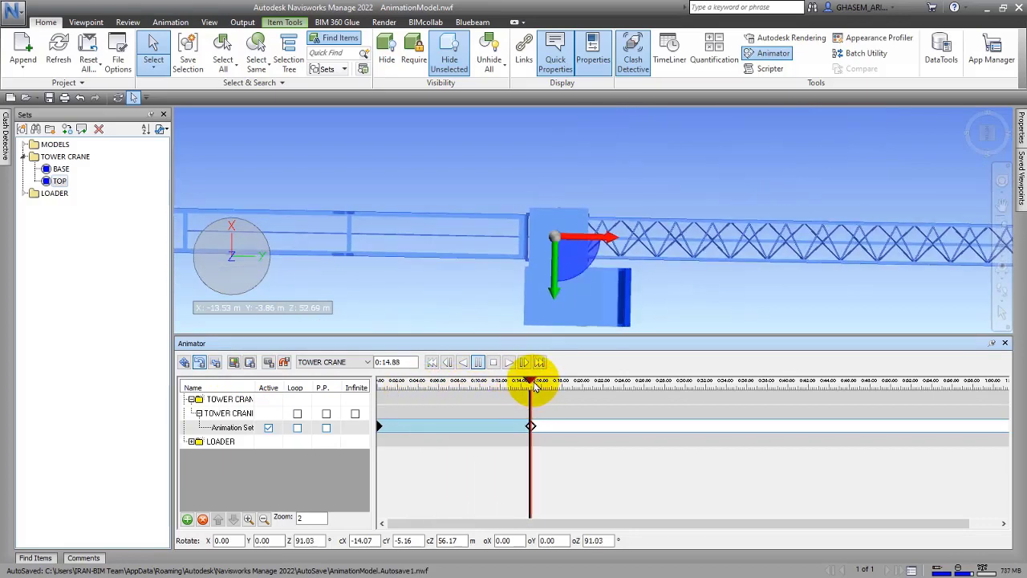
left_click_drag(533, 380, 543, 386)
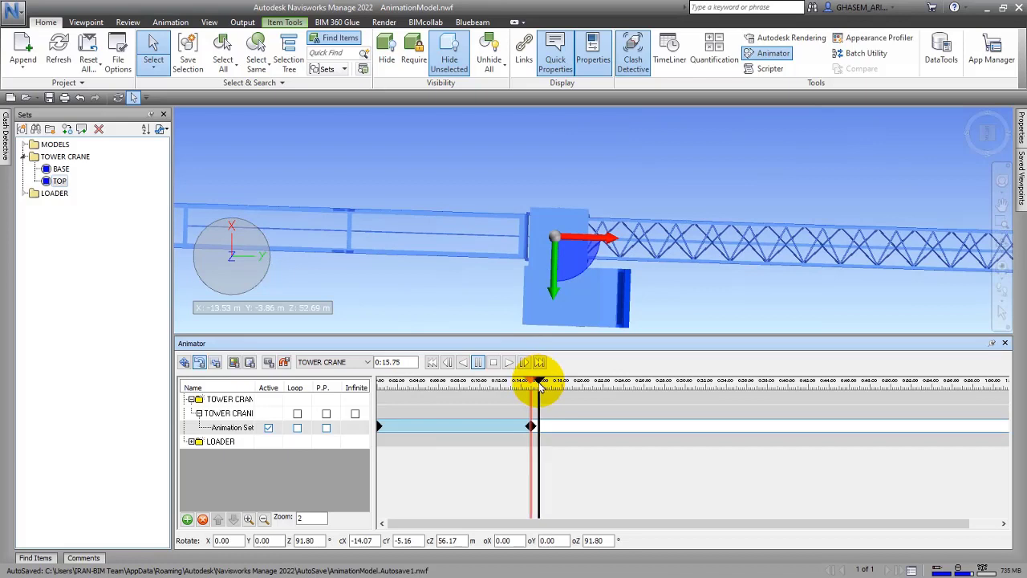
left_click(390, 364)
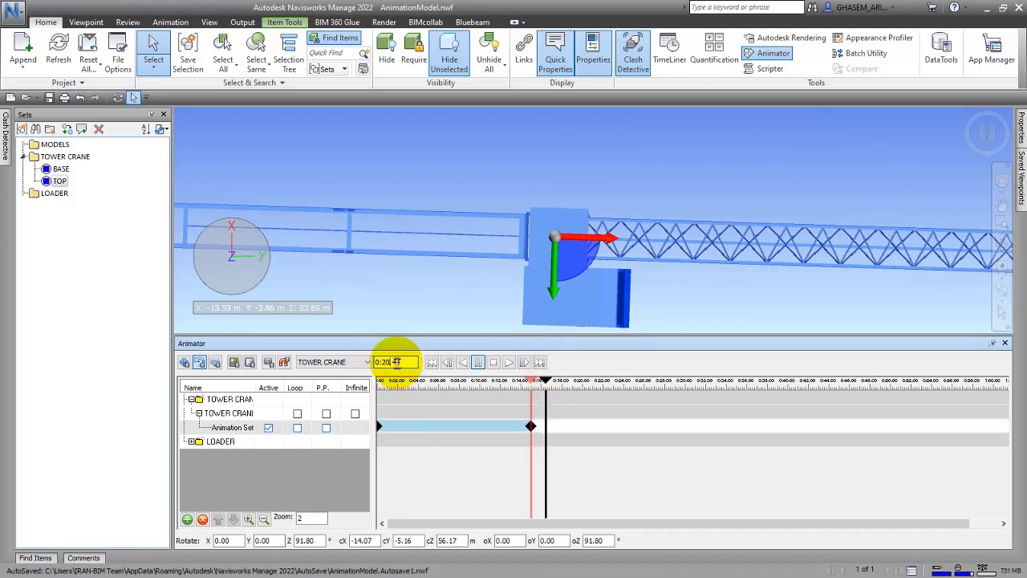
left_click_drag(396, 362, 406, 362)
double_click(389, 363)
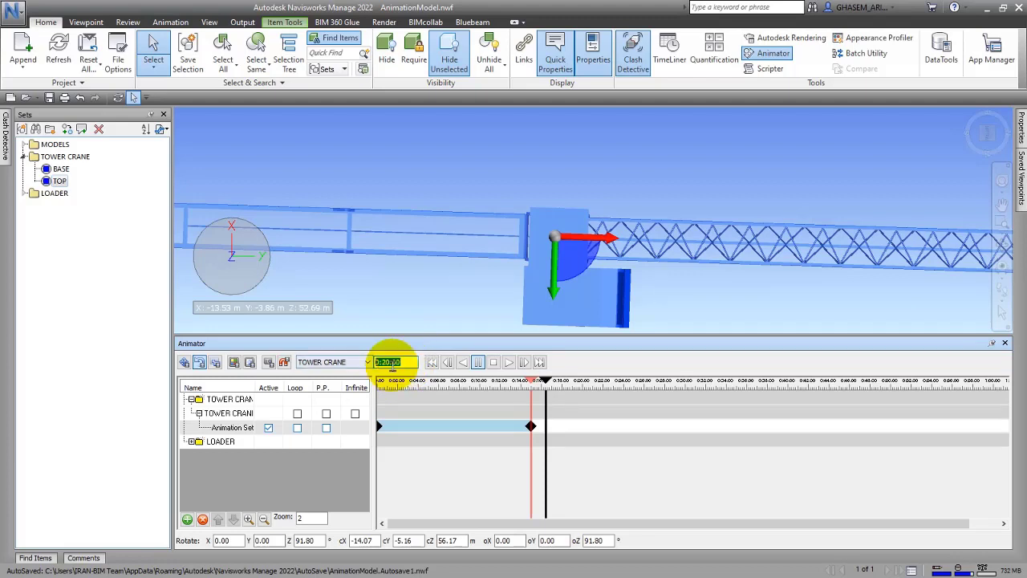
left_click(378, 363)
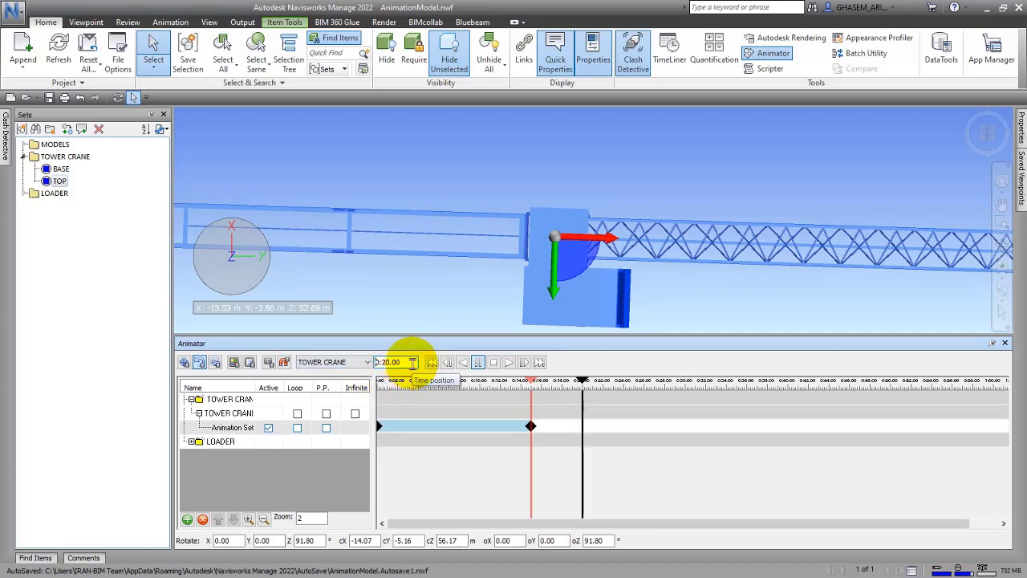
Capture a hold keyframe at about 0:16.69 and another at about 0:32.38 with the top section rotated back to about -9° around Z
left_click_drag(582, 383, 549, 383)
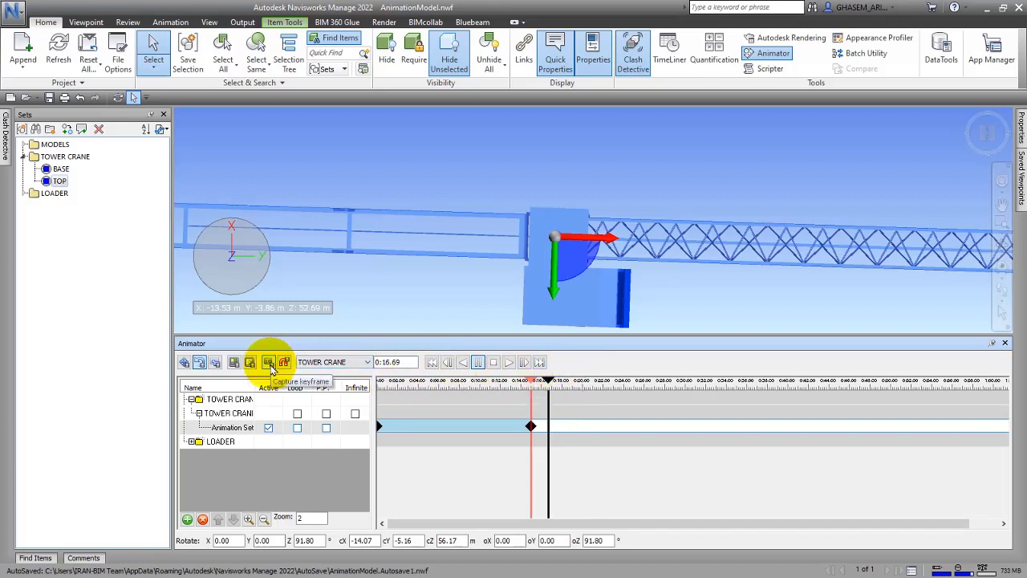
left_click(269, 363)
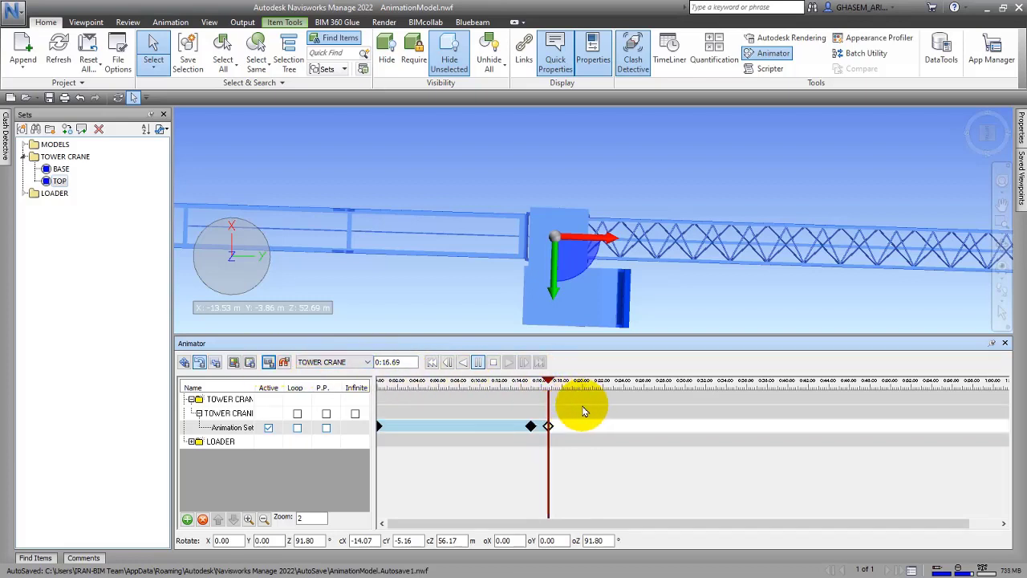
left_click_drag(549, 384, 709, 382)
left_click_drag(601, 282, 581, 201)
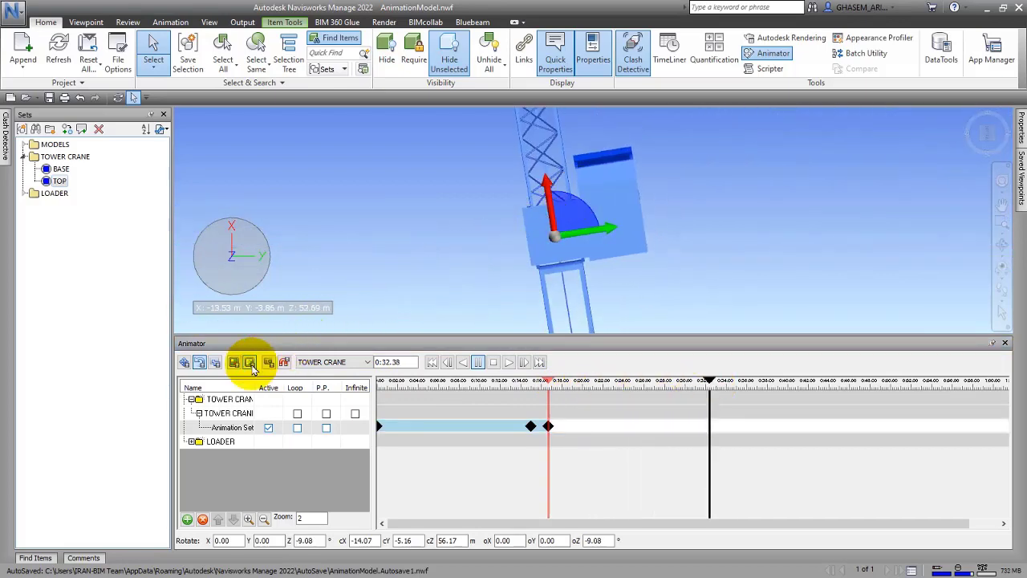
left_click(268, 363)
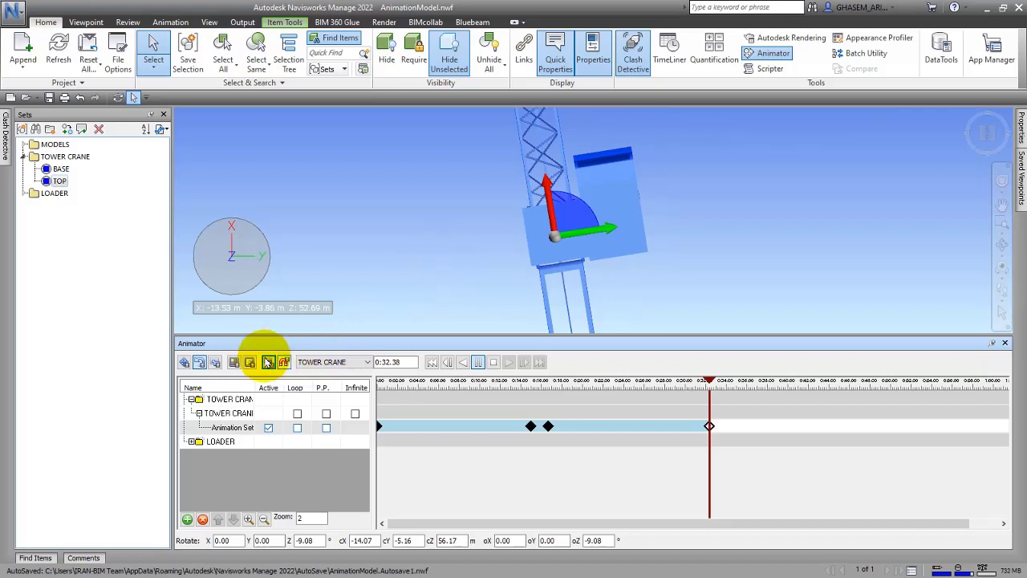
Turn off the animation gizmo, return to the 3D home view and unhide all model parts
left_click(186, 363)
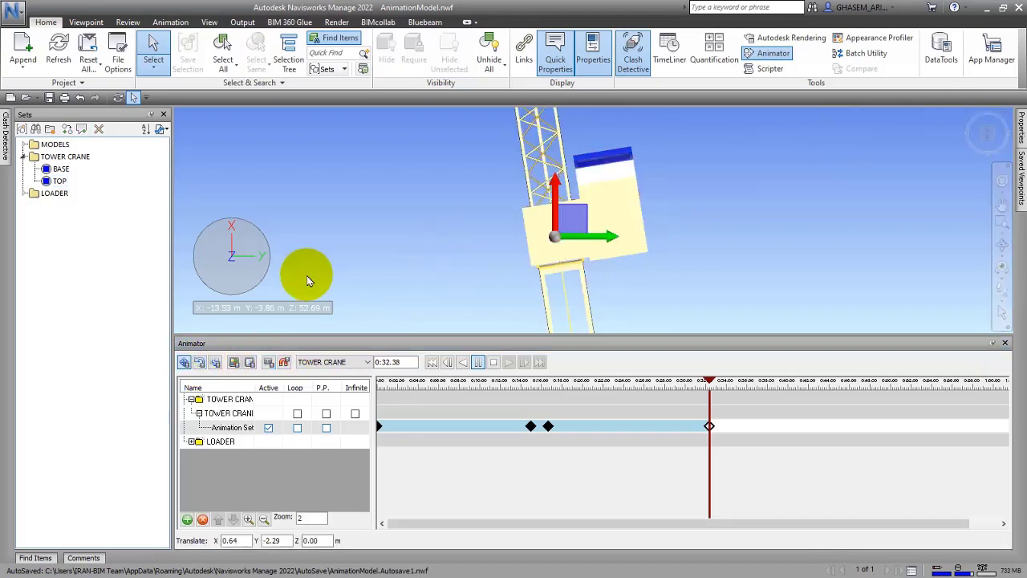
left_click(199, 364)
left_click(973, 124)
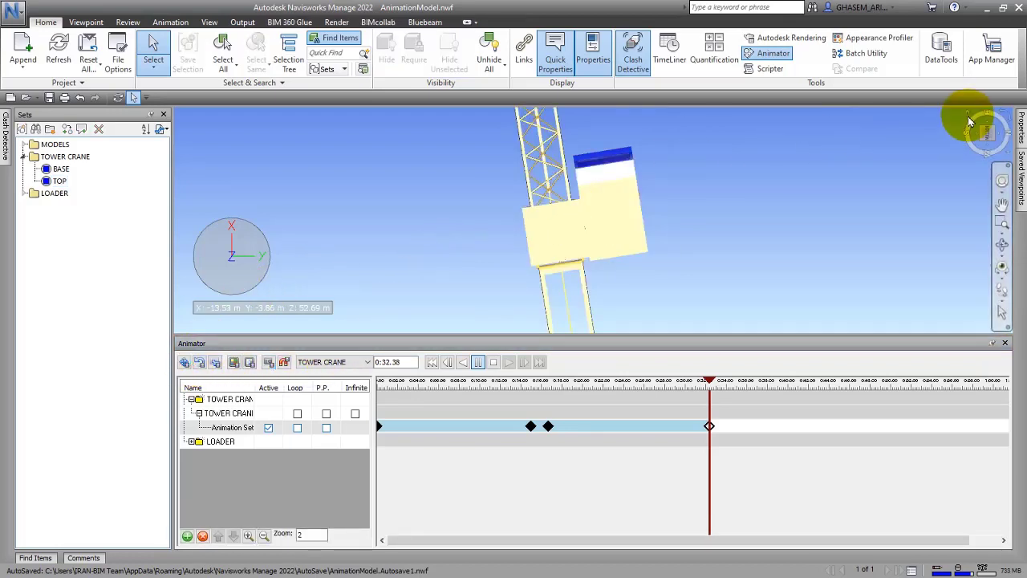
left_click(966, 115)
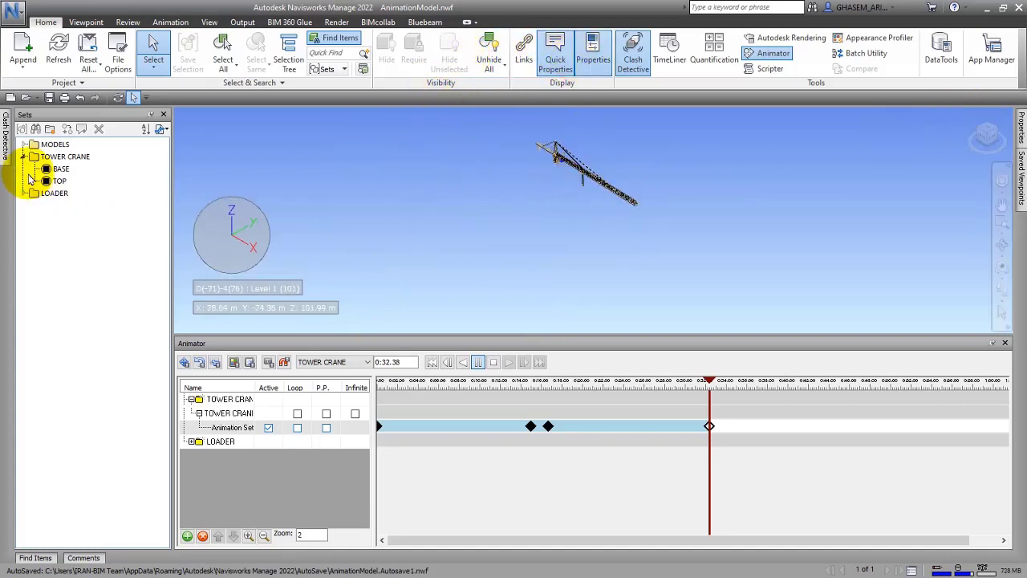
left_click(24, 145)
left_click(24, 146)
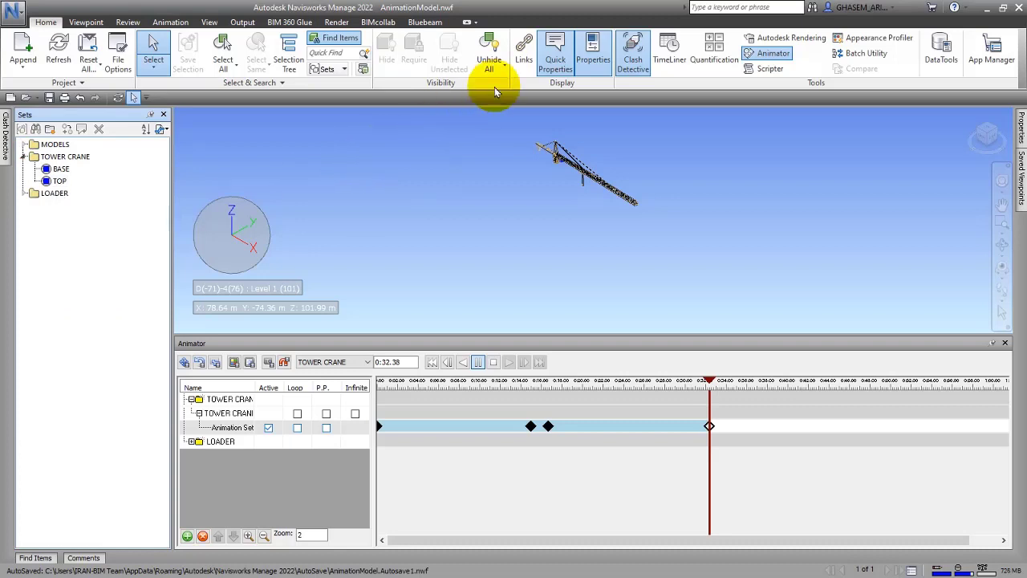
left_click(489, 57)
middle_click_drag(573, 179, 566, 230)
Play the tower crane animation from the start to review the rotation, and pause it after the hold keyframe
left_click(432, 362)
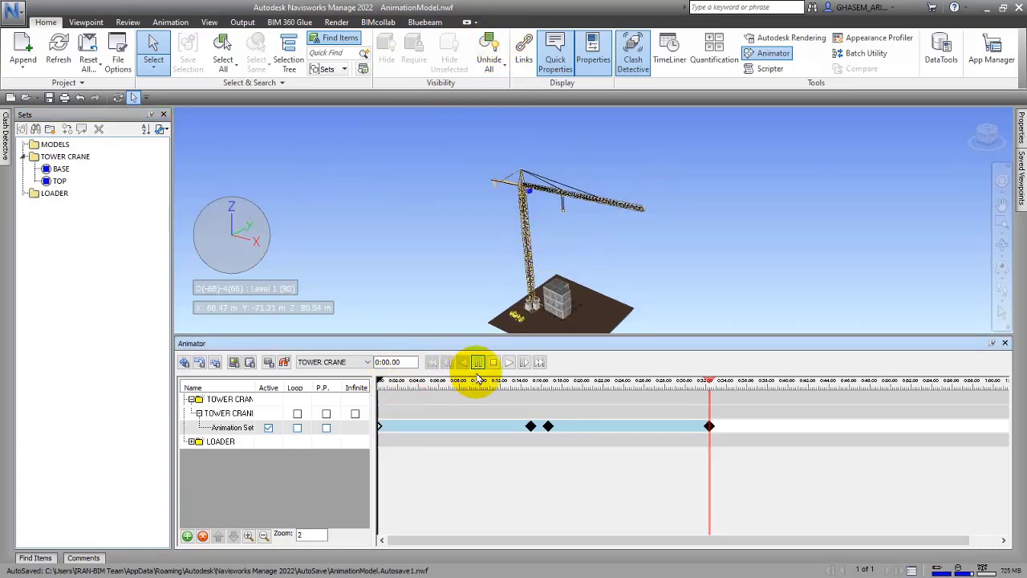
left_click(509, 364)
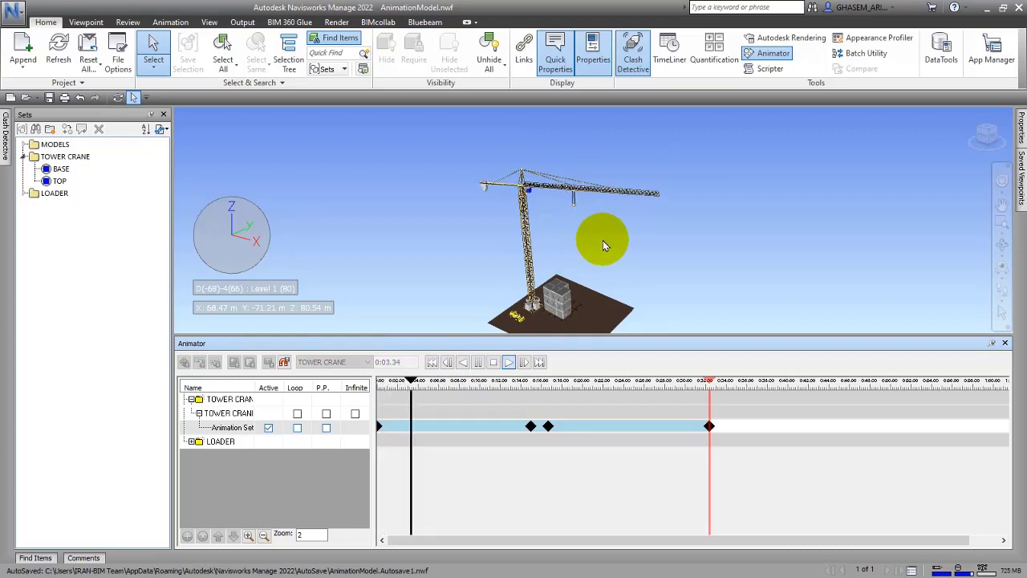
scroll(659, 199, "up", 2)
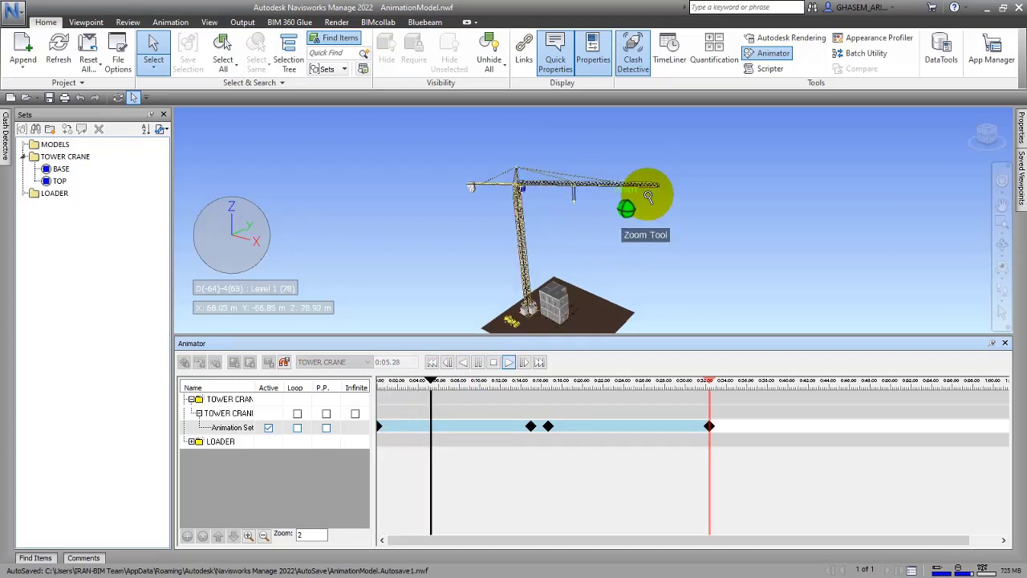
scroll(673, 194, "up", 3)
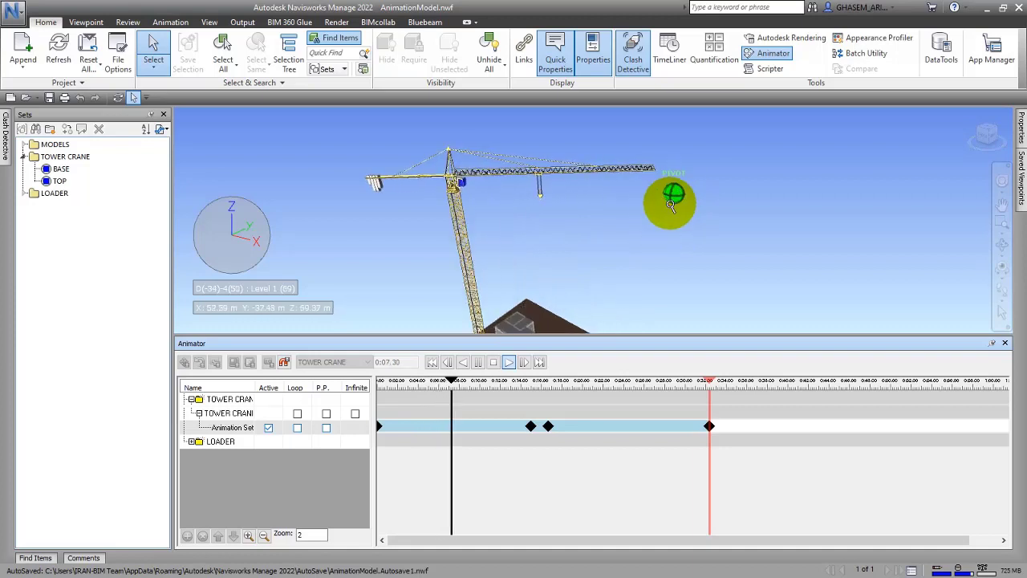
middle_click_drag(674, 194, 631, 200, "shift")
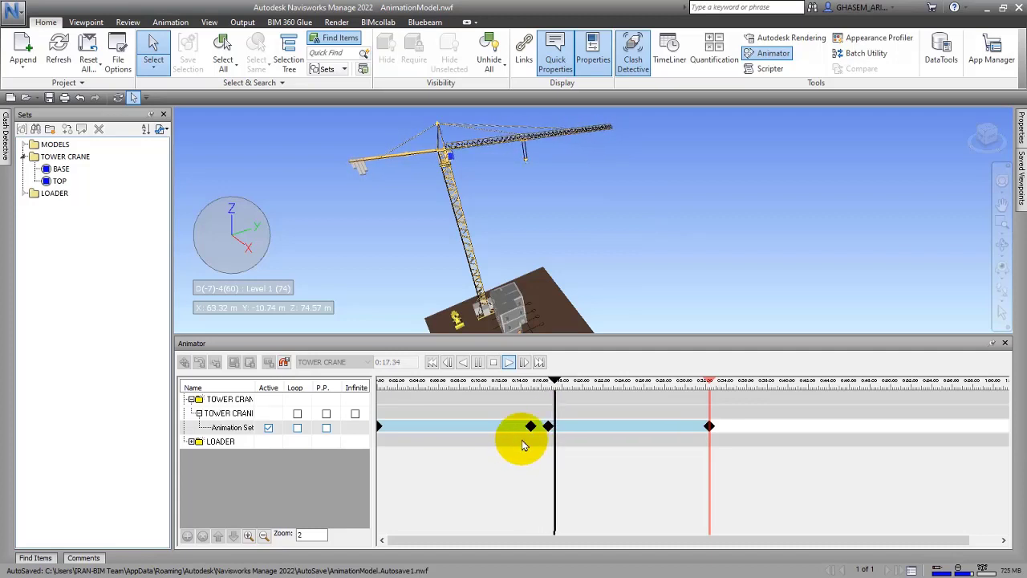
left_click(478, 362)
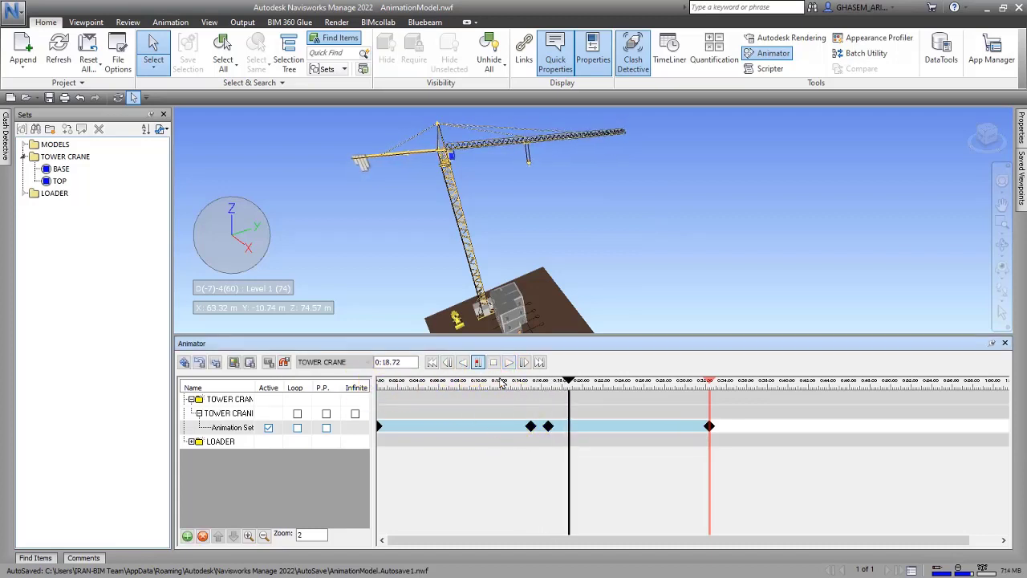
Edit the keyframe at 0:16.69 to enable a colour override and set it to red
left_click(546, 428)
right_click(567, 425)
left_click(580, 444)
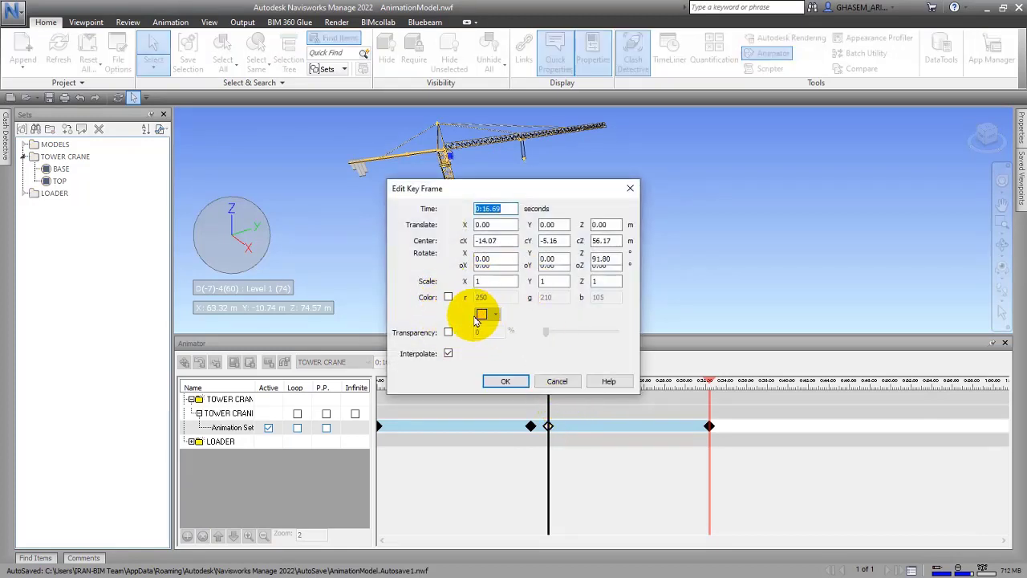
left_click(448, 296)
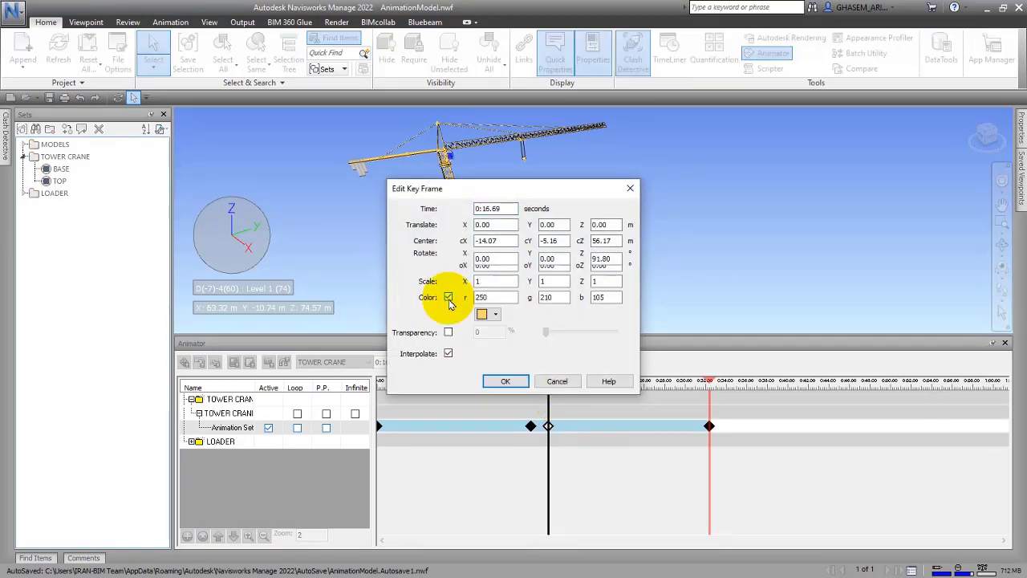
left_click(491, 314)
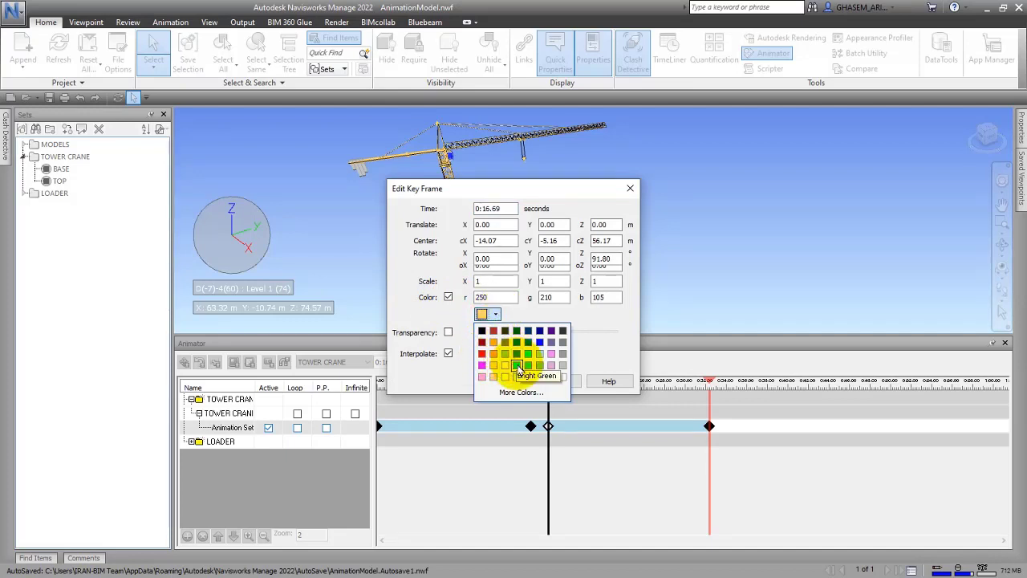
left_click(482, 354)
left_click(523, 380)
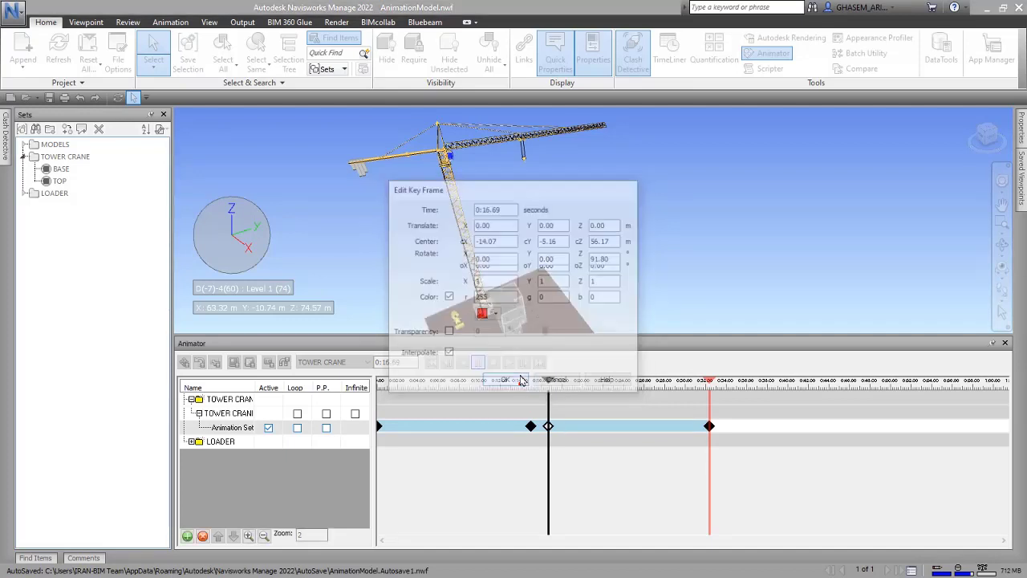
Play the tower crane animation from about 0:14.81 to review the colour change during the return rotation
left_click(710, 425)
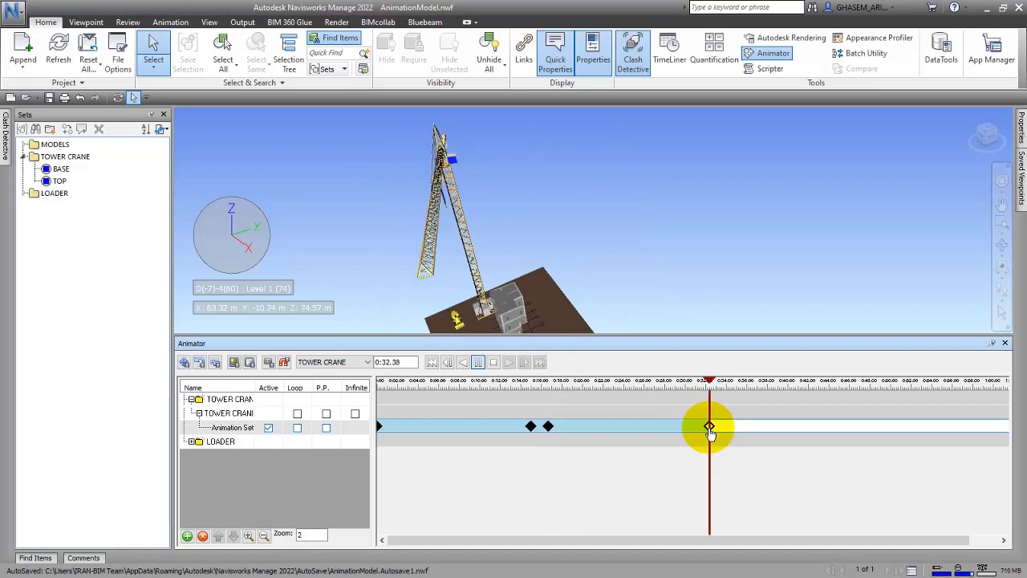
right_click(710, 430)
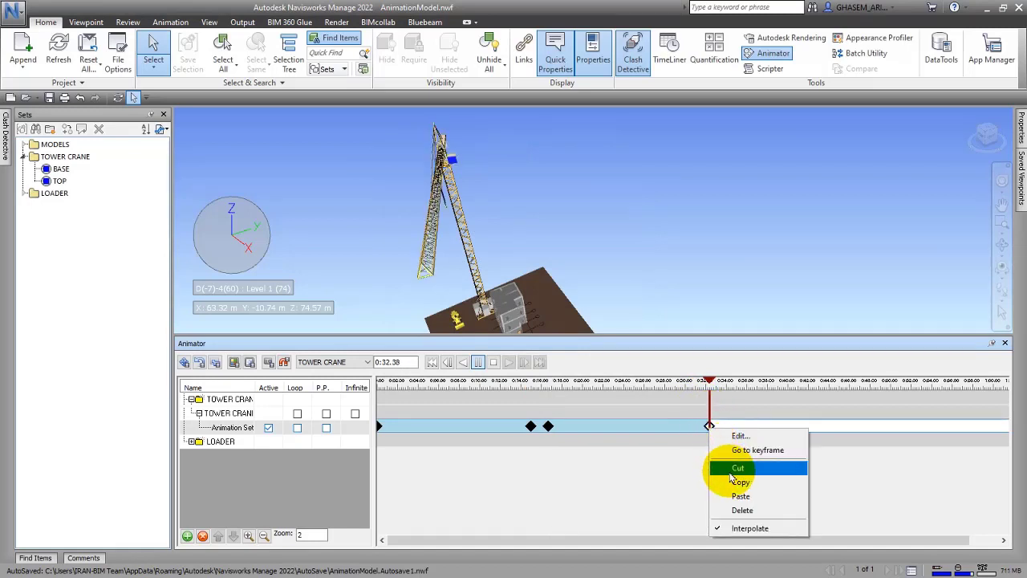
left_click(703, 448)
left_click_drag(711, 385, 529, 381)
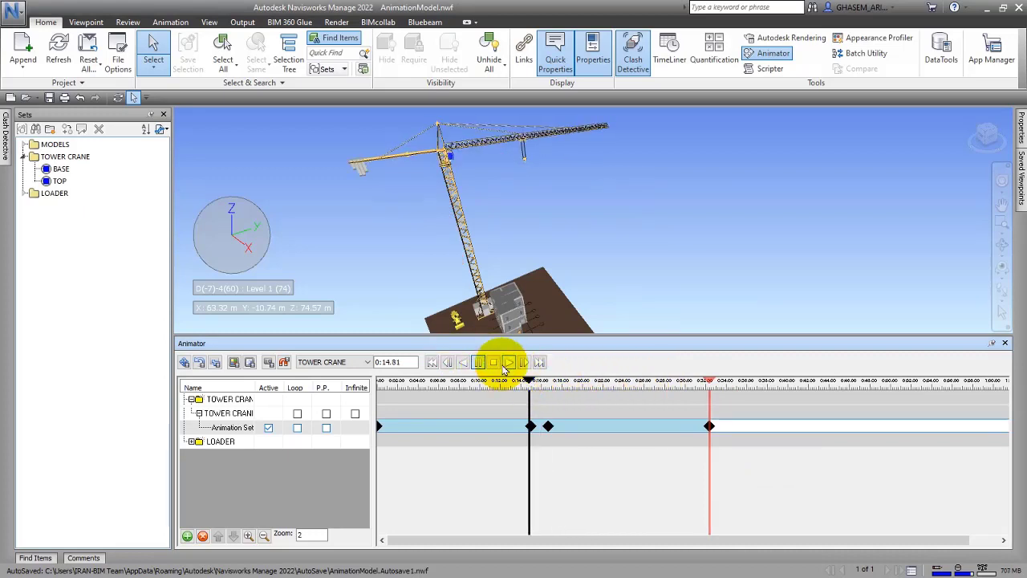
left_click(509, 362)
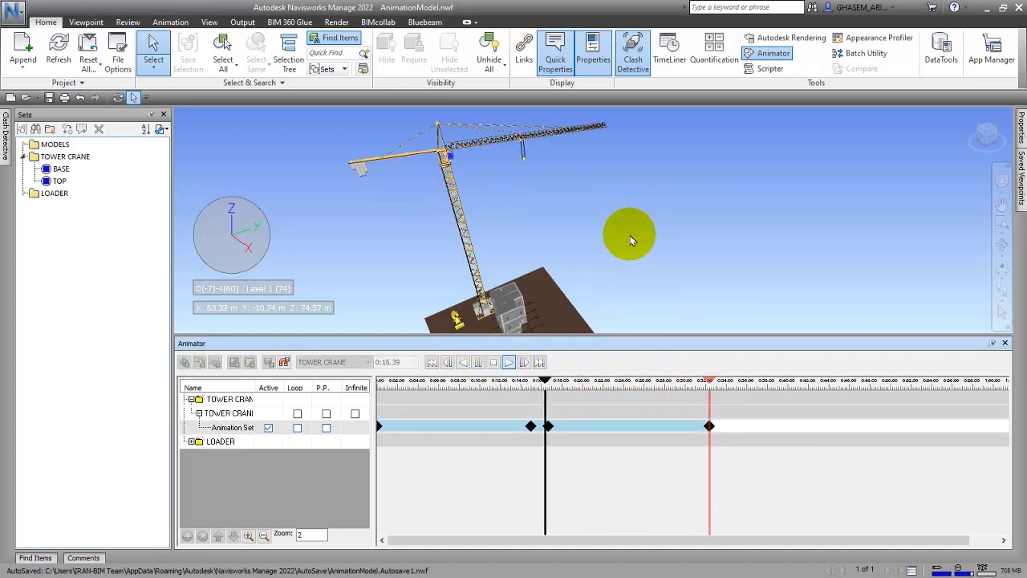
middle_click_drag(630, 235, 616, 226, "shift")
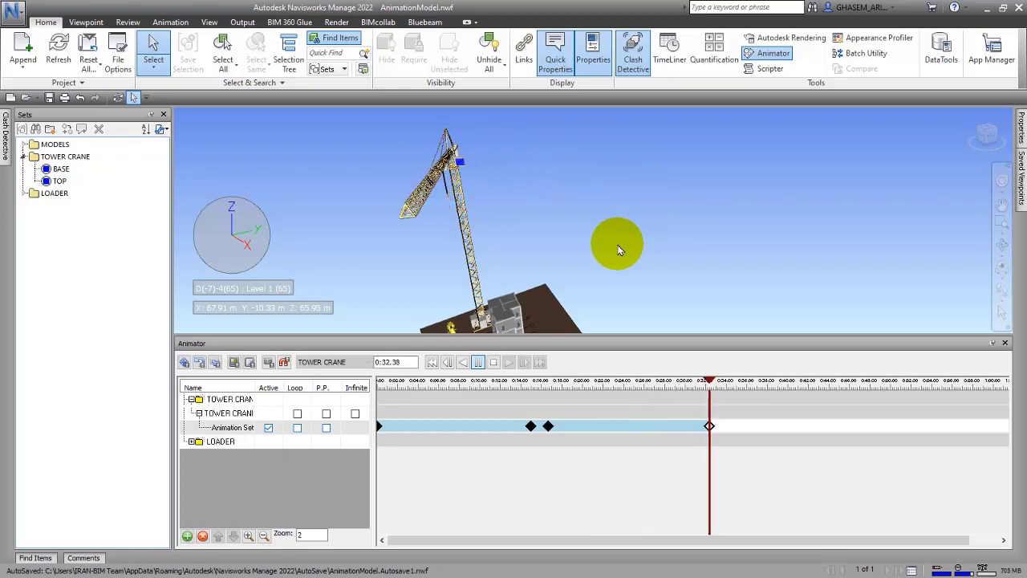
Edit the final keyframe at 0:32.38 to enable a colour override with RGB 250, 210, 105
left_click_drag(712, 384, 659, 382)
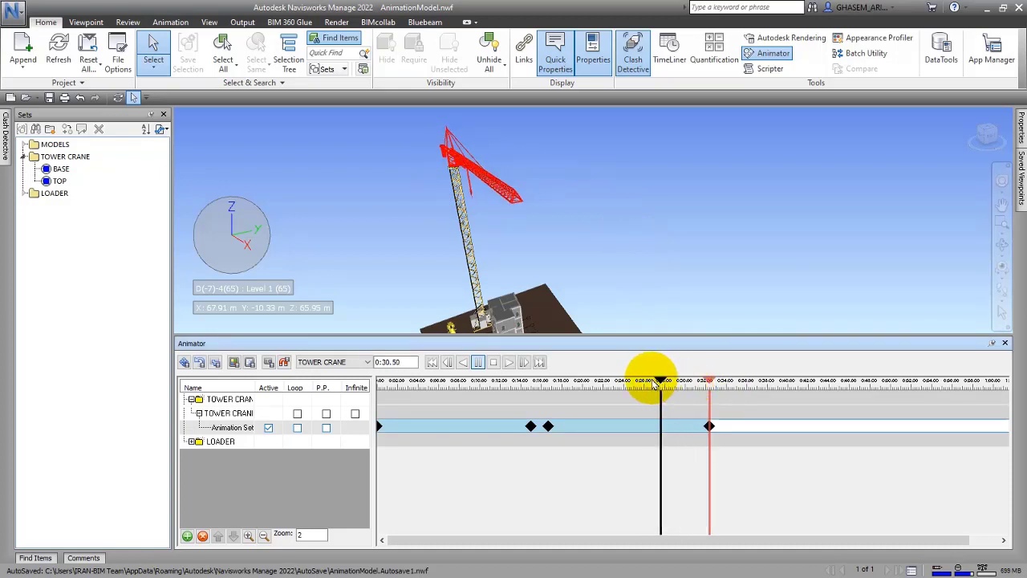
left_click(709, 426)
right_click(708, 425)
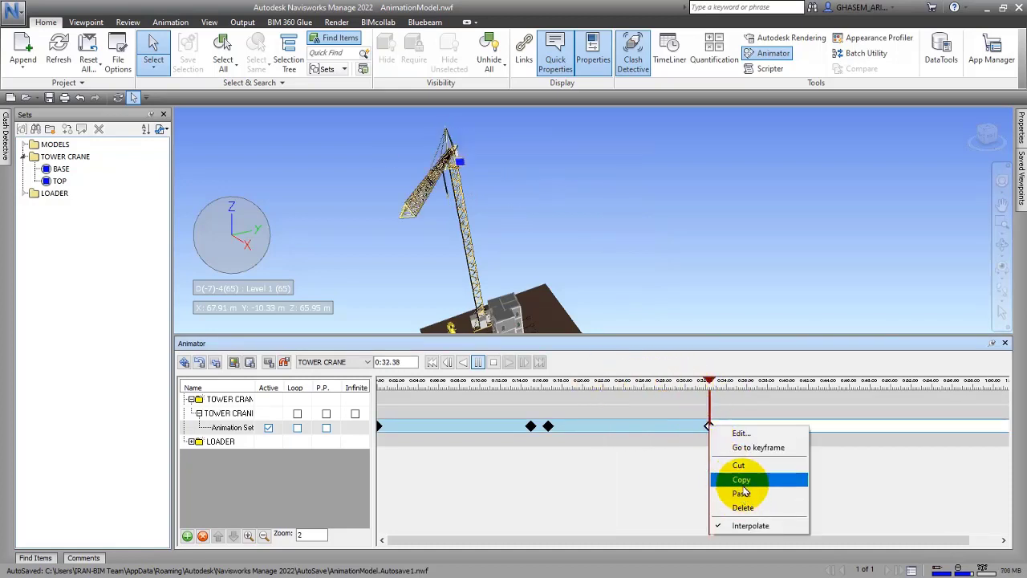
left_click(739, 432)
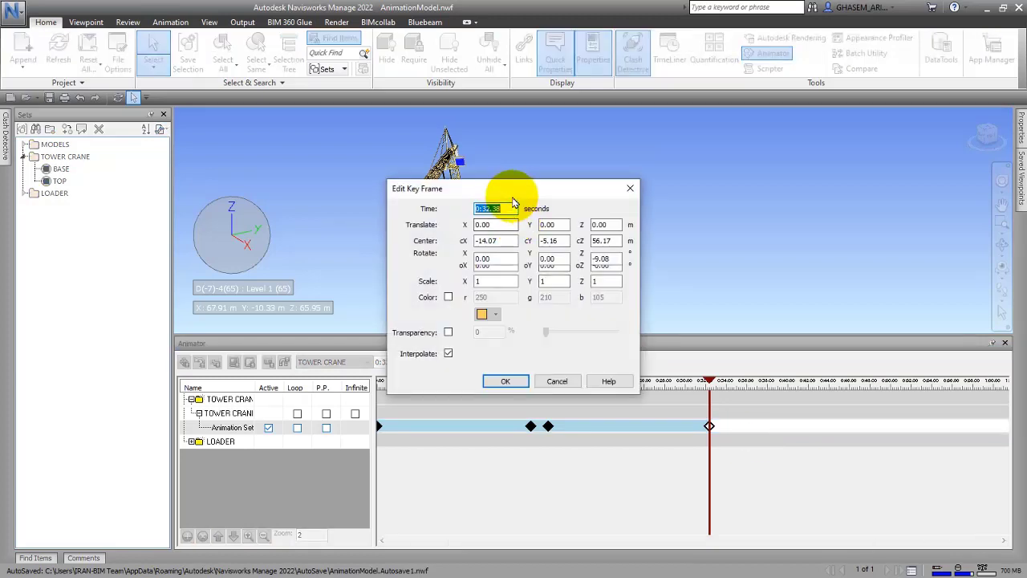
left_click_drag(520, 195, 725, 132)
left_click(653, 234)
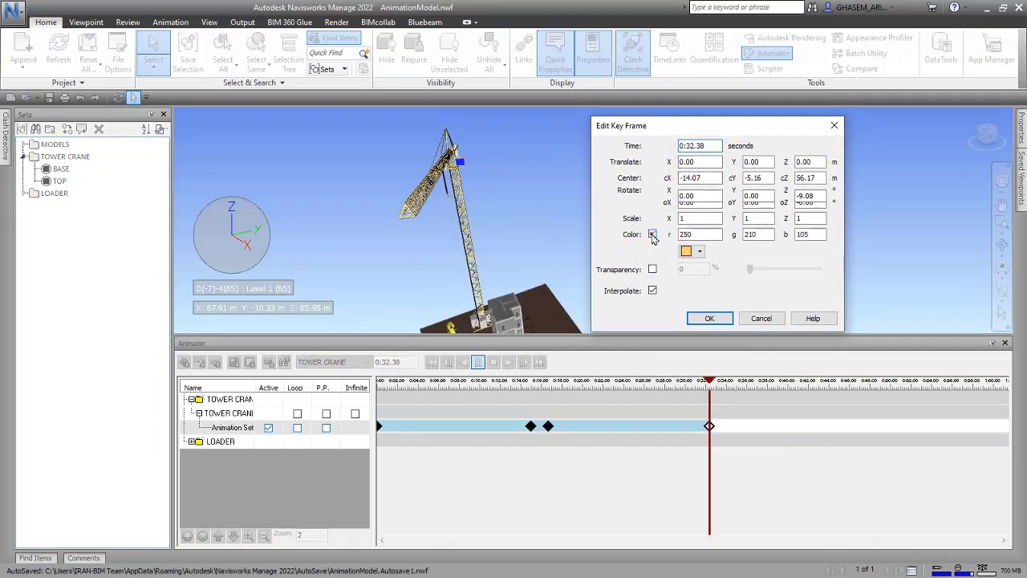
left_click(652, 234)
left_click(711, 319)
Replay the animation from about 0:15 to the end and examine the crane's fading colour up close
left_click_drag(709, 382, 527, 381)
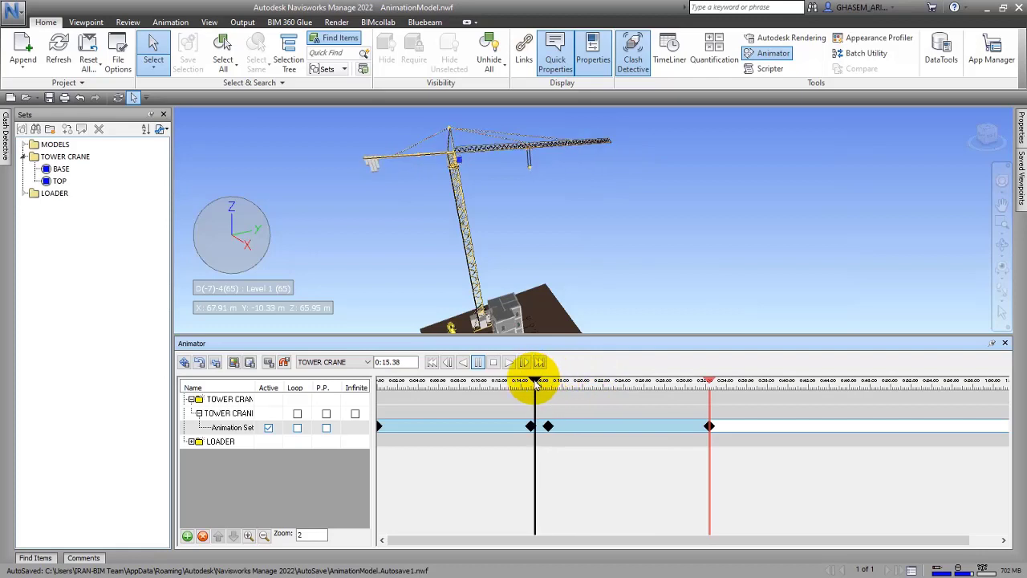
left_click(509, 362)
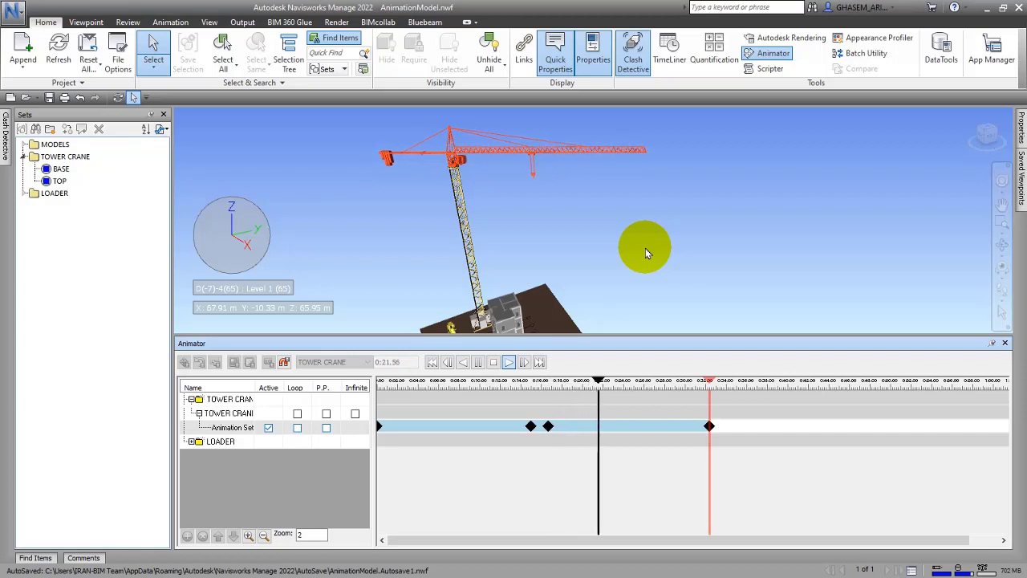
scroll(456, 170, "up", 3)
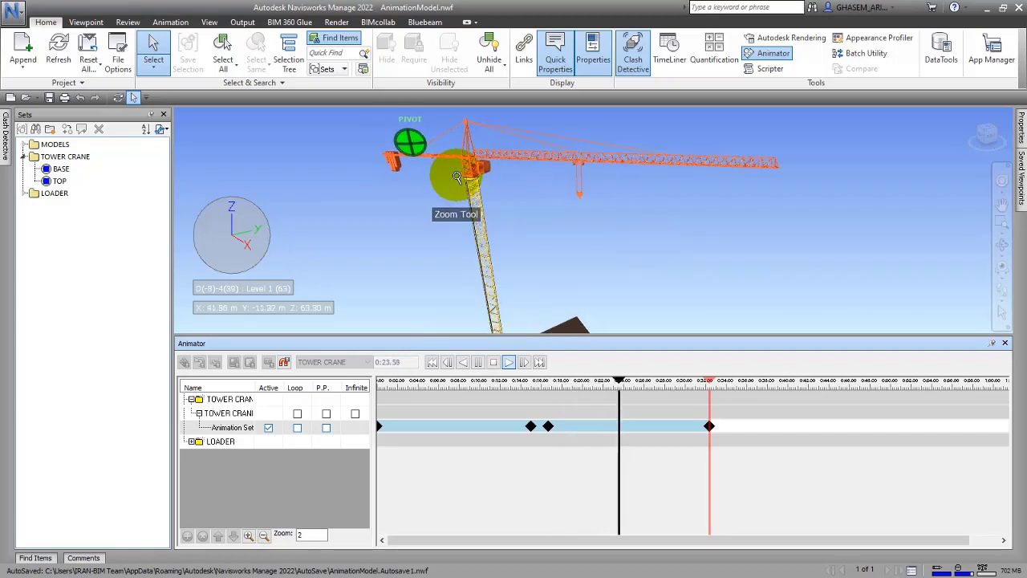
scroll(482, 177, "up", 4)
middle_click_drag(605, 225, 571, 223)
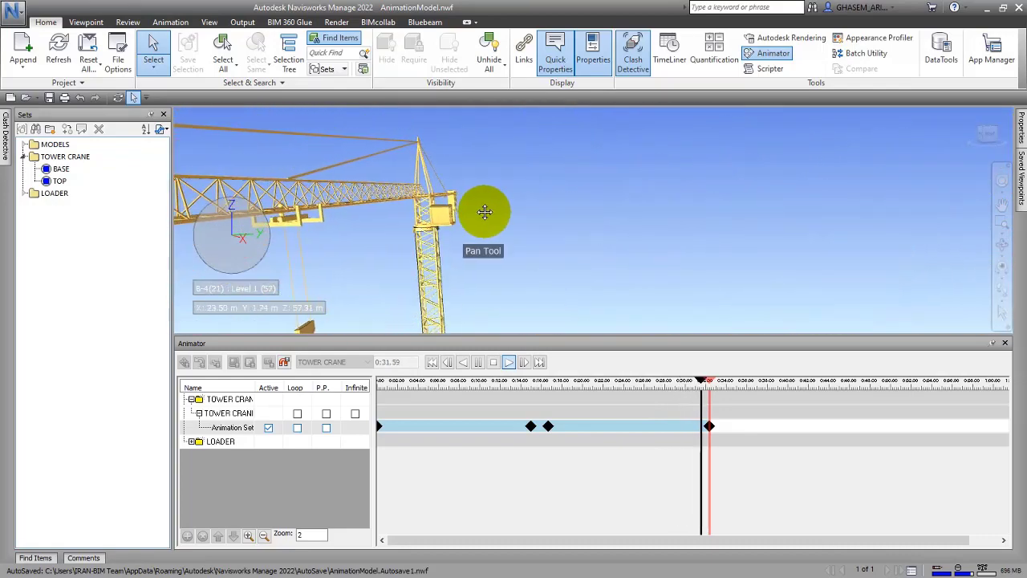
scroll(594, 212, "up", 5)
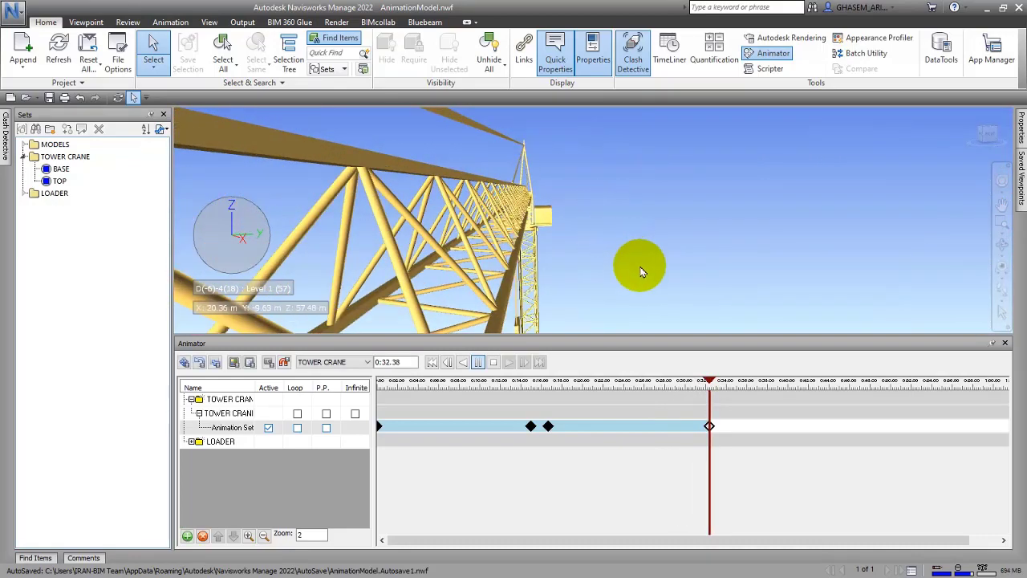
scroll(641, 271, "down", 6)
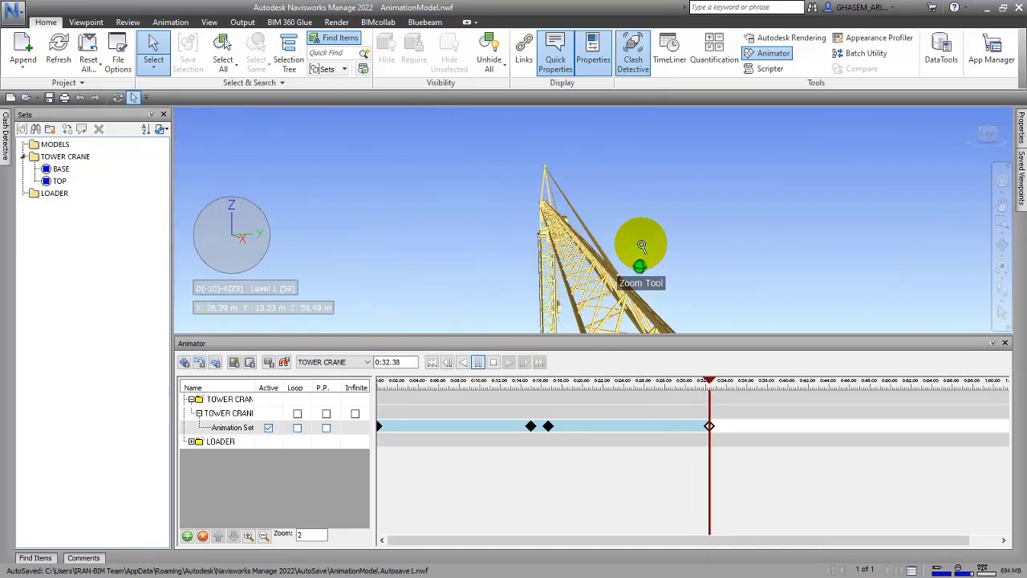
Select the whole TOWER CRANE set and check which commands are available for it
left_click(45, 158)
scroll(508, 228, "down", 2)
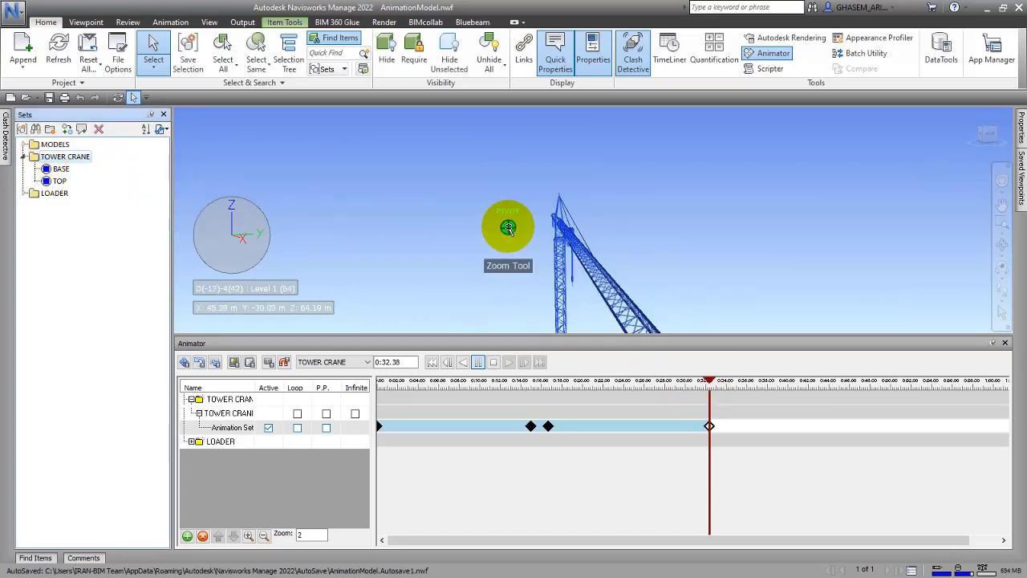
scroll(508, 228, "down", 3)
mouse_move(508, 228)
middle_mouse_down("shift")
mouse_move(595, 257)
mouse_move(500, 222)
middle_mouse_up("shift")
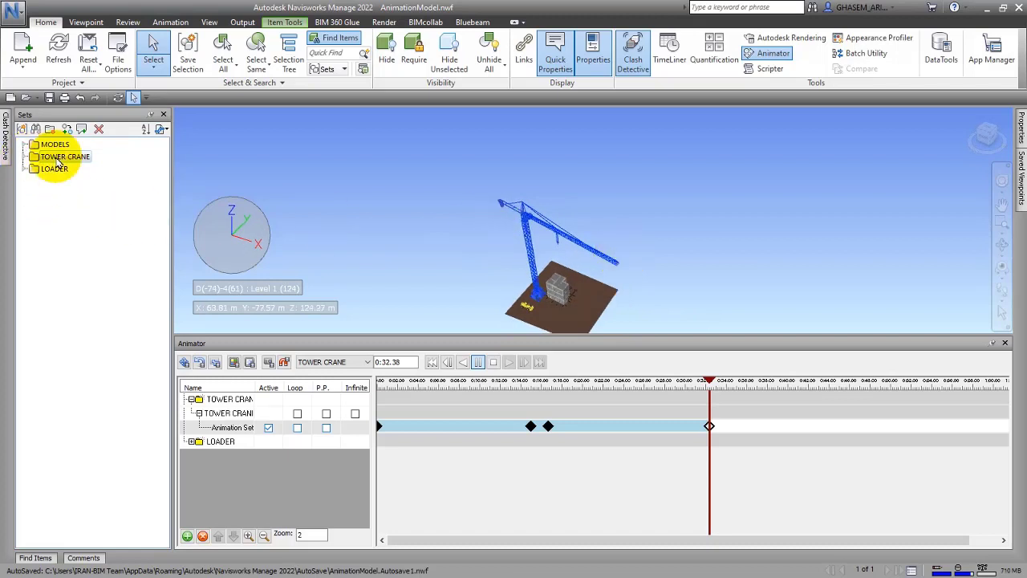
right_click(56, 157)
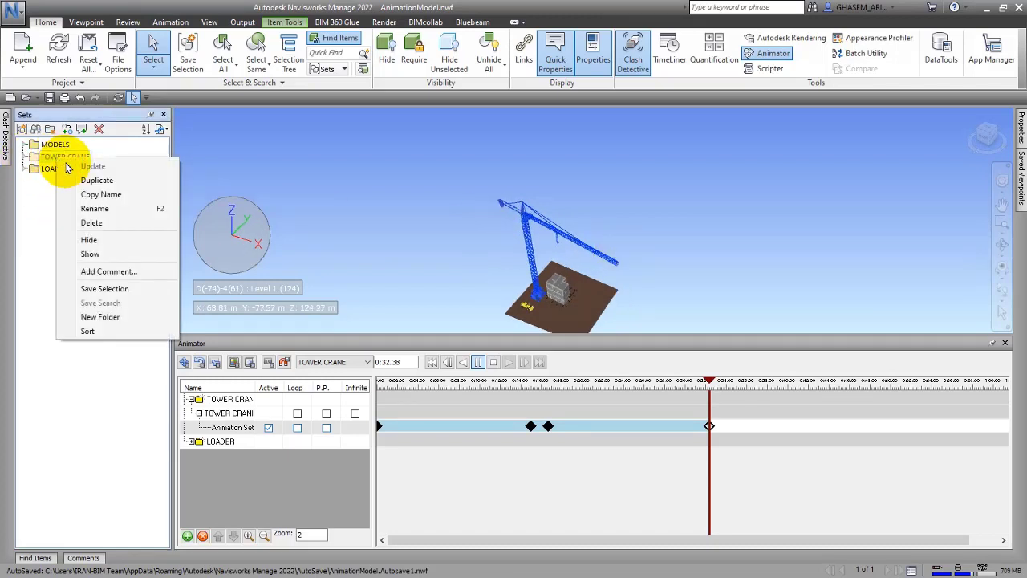
left_click(389, 181)
middle_click_drag(436, 232, 407, 198)
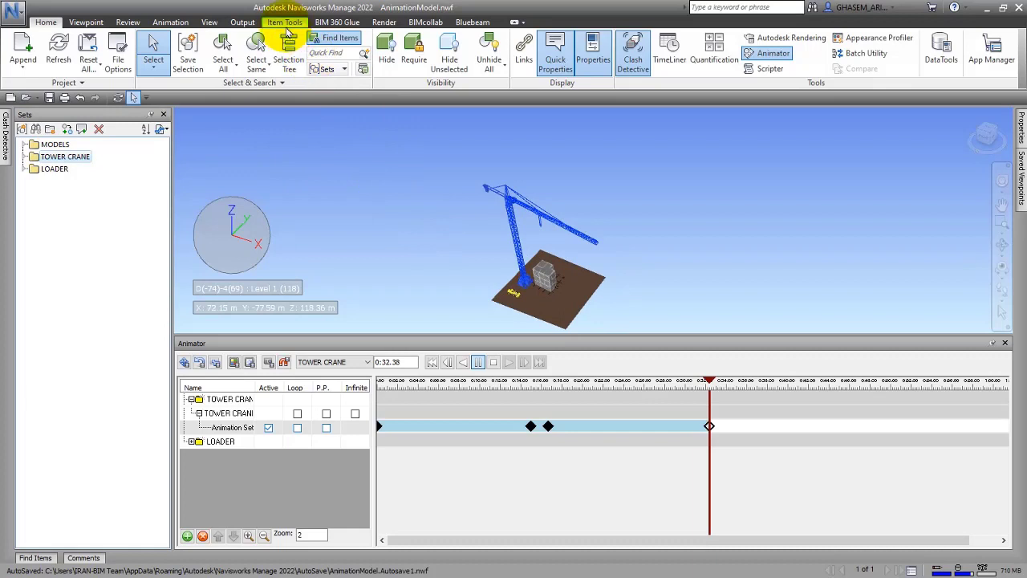
Find Tower_crane_Potain_MD_R2015.nwc in the selection tree and check which commands are available for it
mouse_move(6, 132)
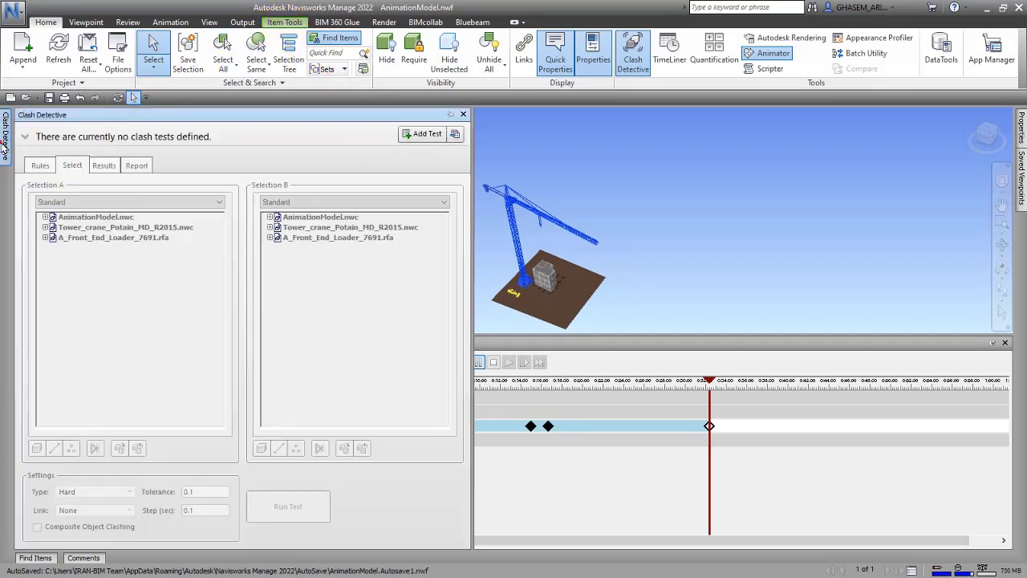
left_click(289, 56)
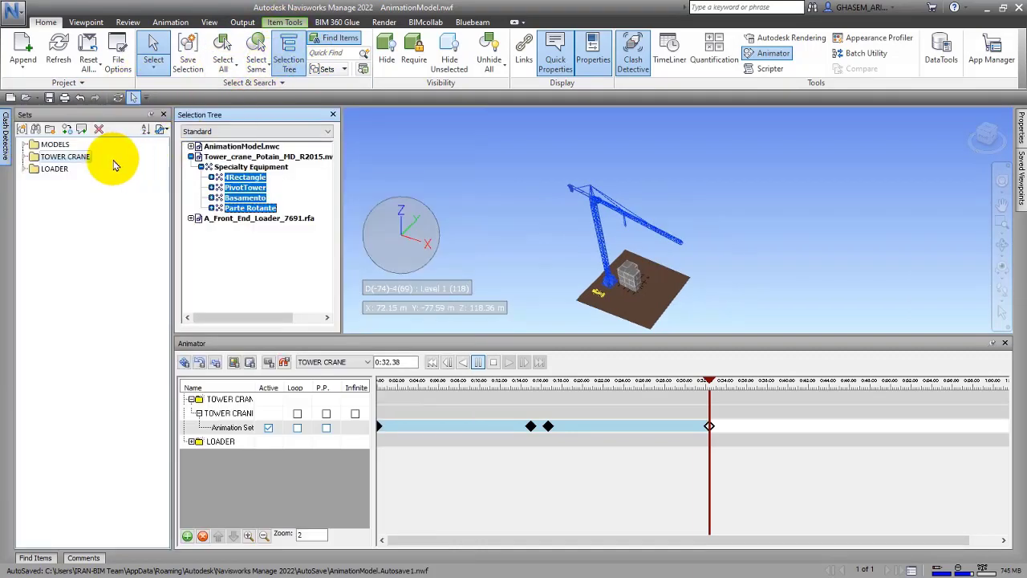
left_click(195, 156)
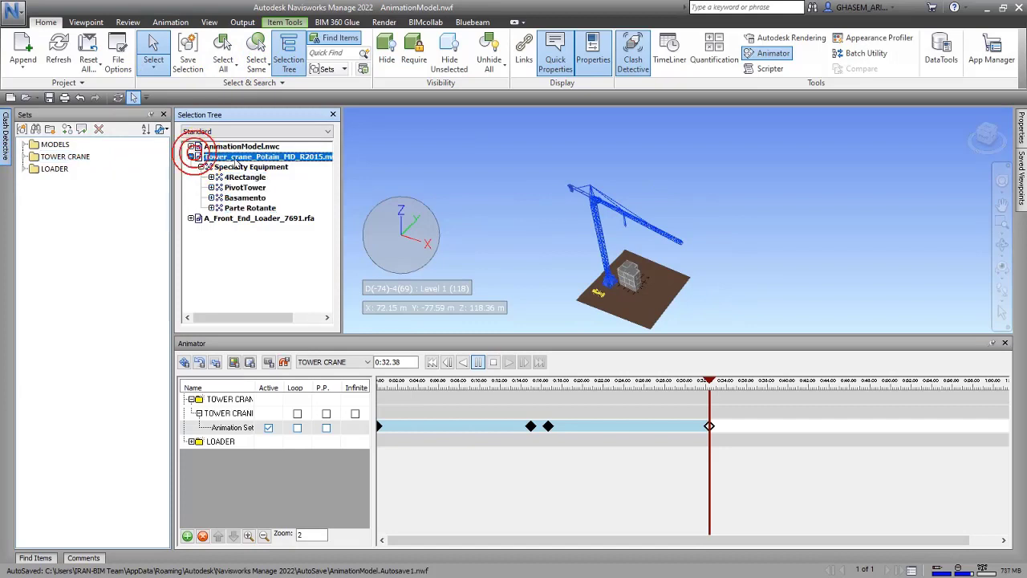
left_click(192, 156)
right_click(233, 158)
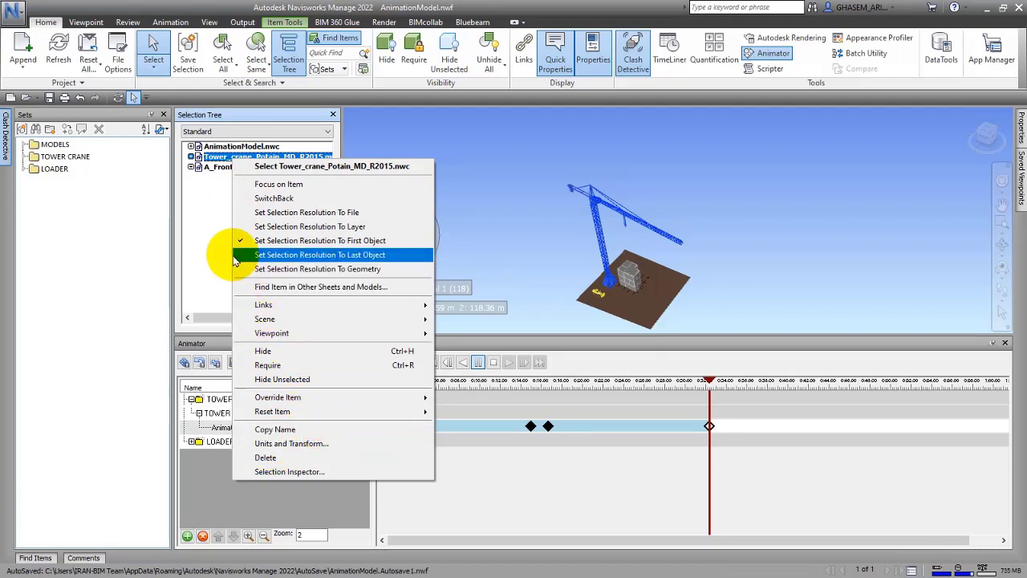
left_click(193, 203)
left_click(334, 116)
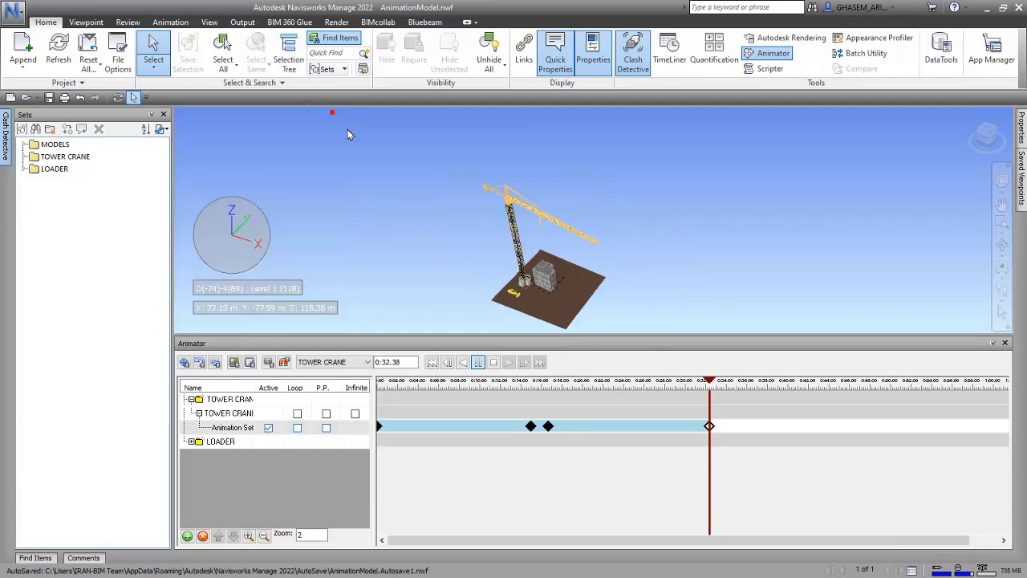
Append a second copy of the crane by loading the Navisworks Cache file Tower_crane_Potain_MD_R2015.nwc from the Animations folder
left_click(26, 40)
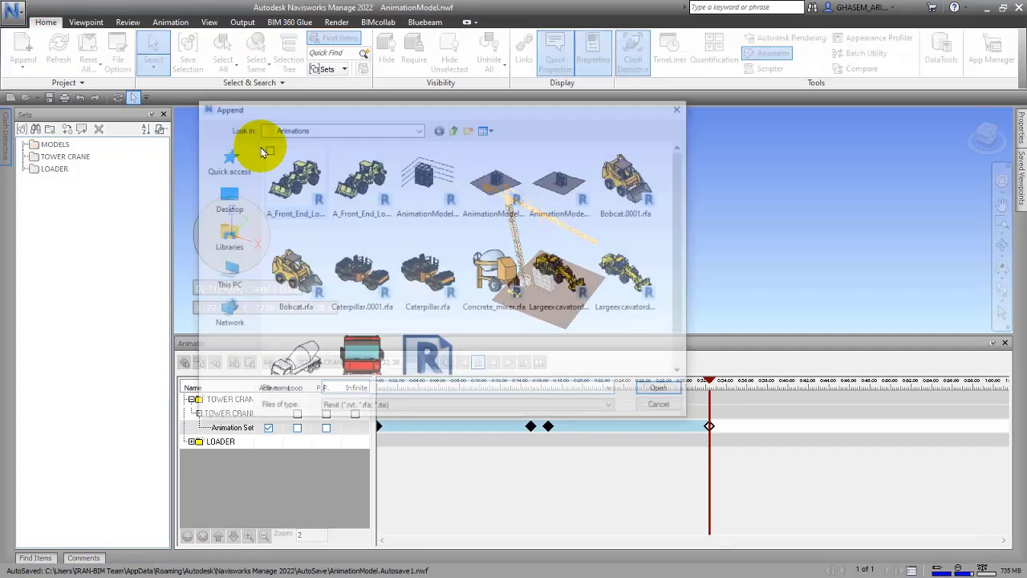
scroll(495, 339, "down", 1)
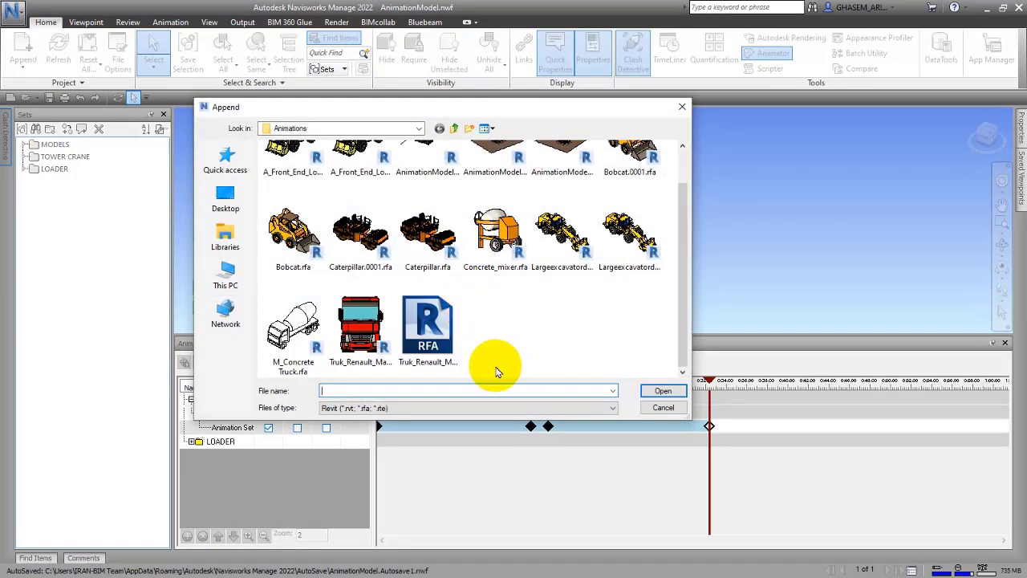
left_click(454, 408)
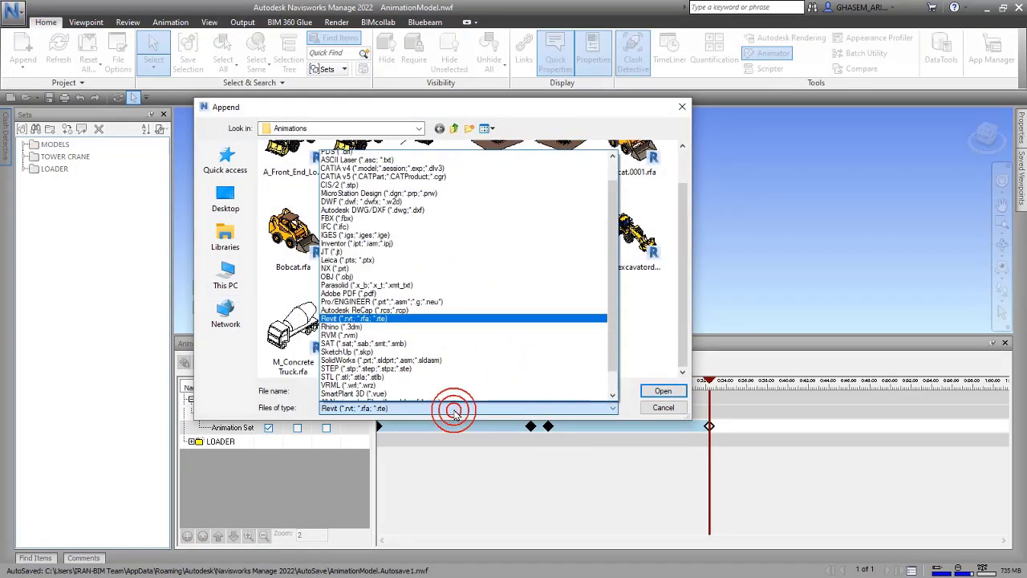
left_click(410, 171)
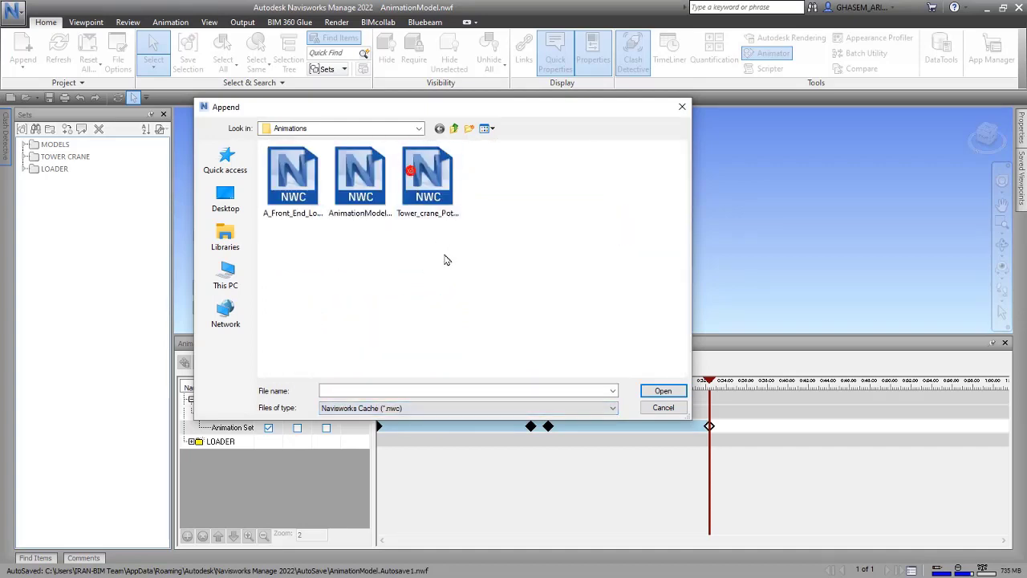
left_click(429, 173)
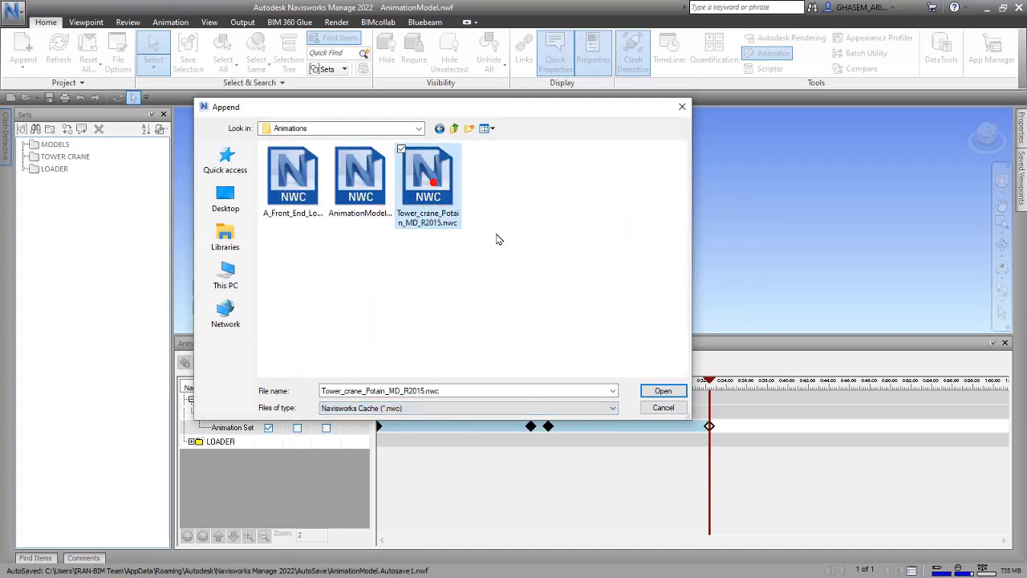
left_click(647, 399)
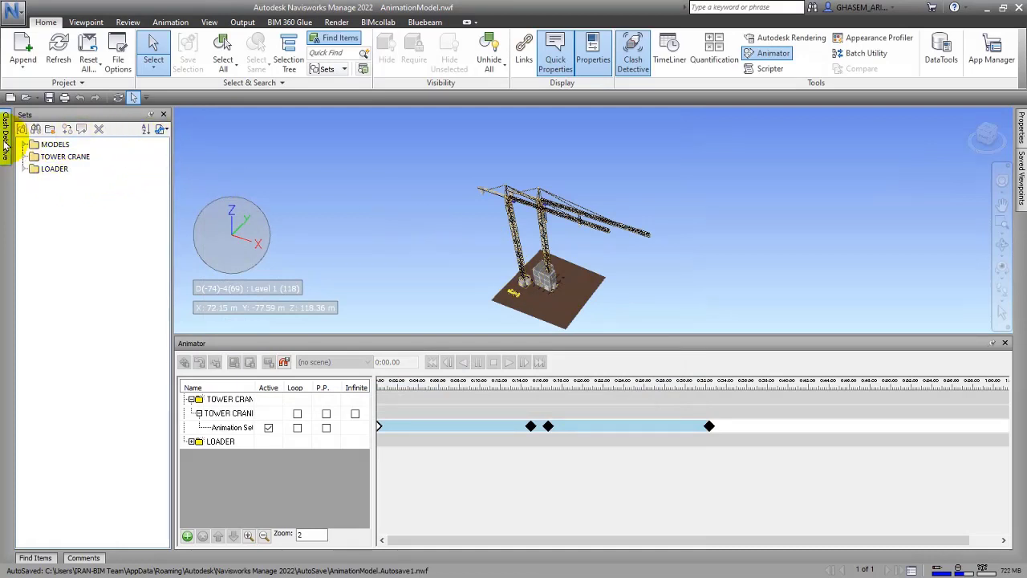
Select the newly appended crane in the selection tree and move it away from the building across the site
left_click(289, 54)
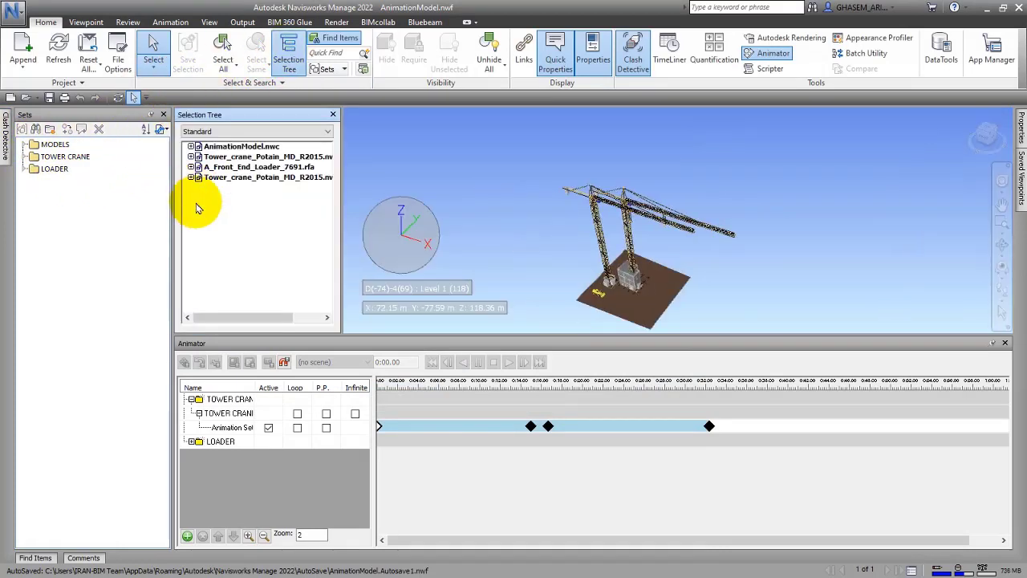
left_click(244, 178)
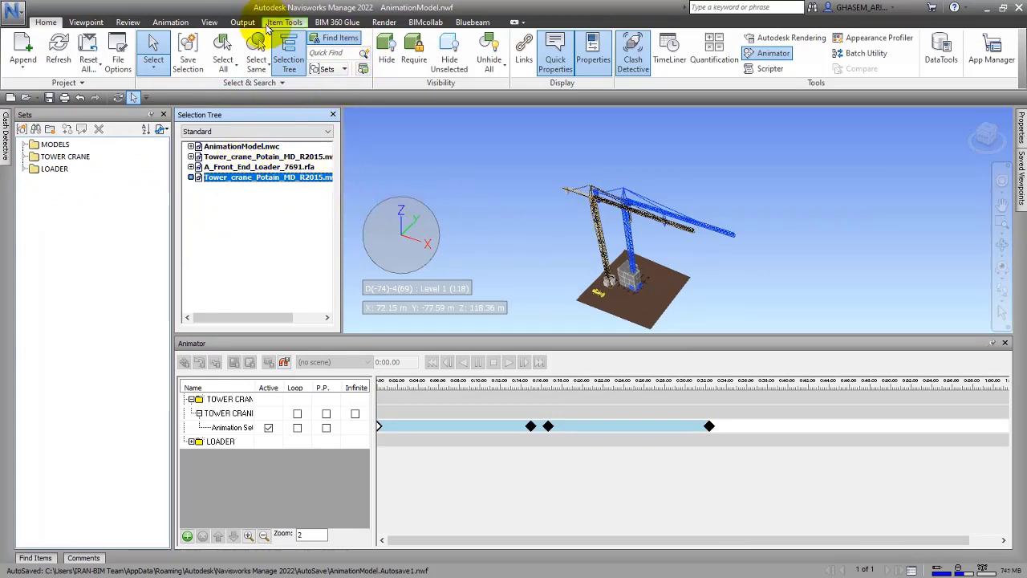
left_click(283, 22)
left_click(224, 53)
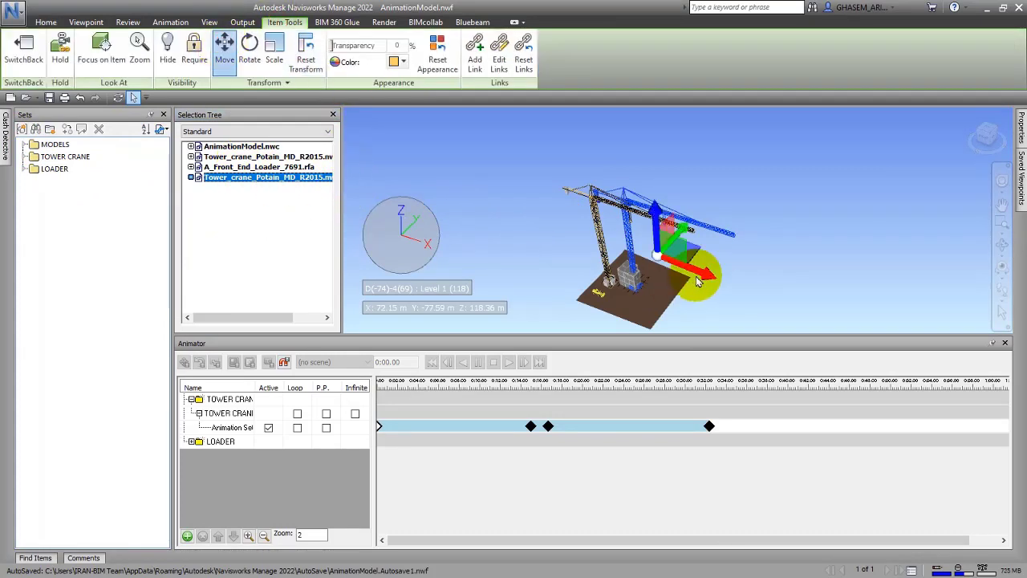
left_click_drag(700, 246, 668, 277)
Rotate the second tower crane and move it beside the ground plate, away from the building
left_click(250, 51)
left_click(224, 50)
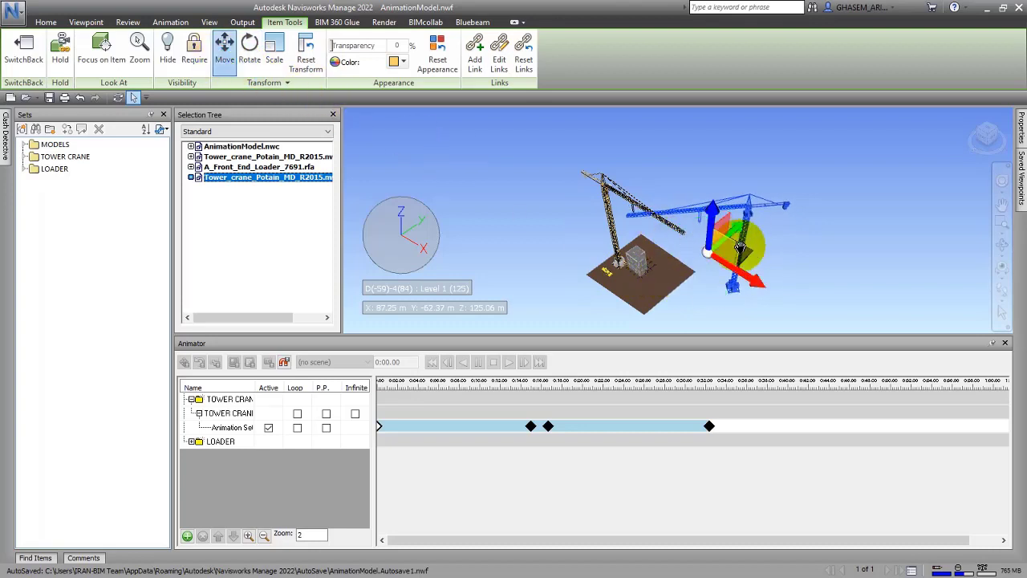
left_click_drag(740, 249, 718, 245)
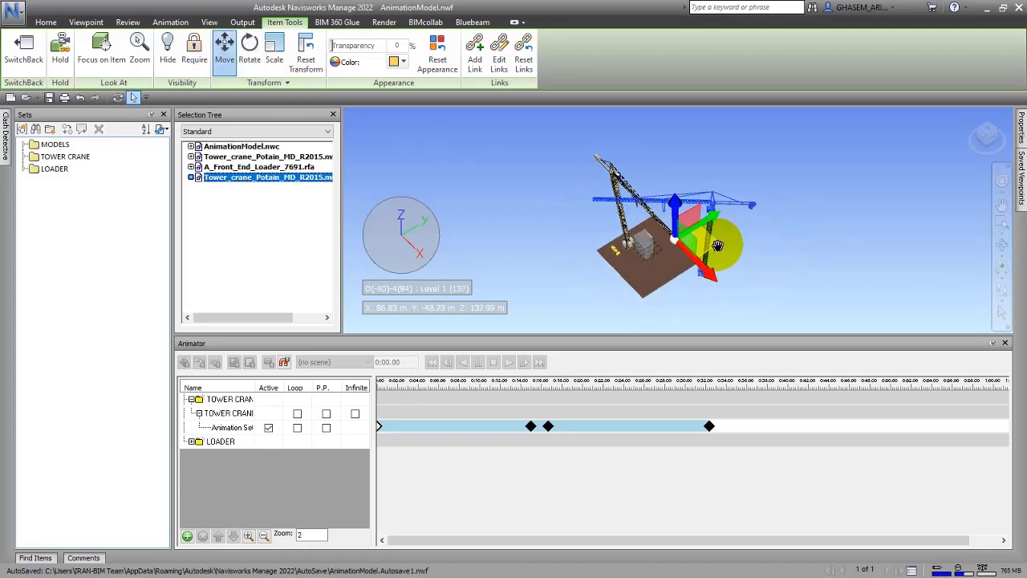
middle_click_drag(717, 245, 654, 246, "shift")
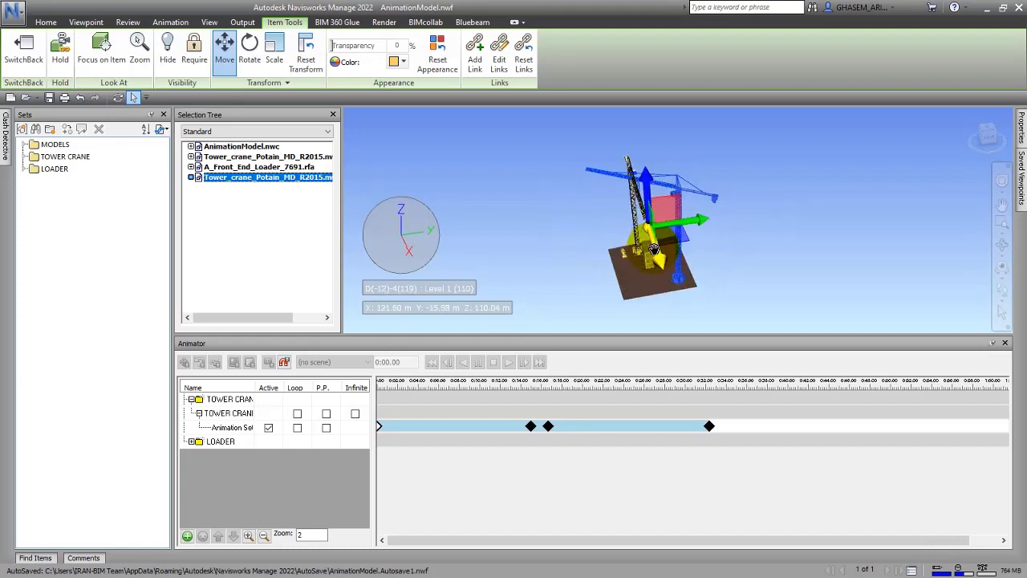
Turn the second tower crane further and move it sideways across the ground plate, clear of the building
left_click(250, 59)
left_click_drag(585, 225, 617, 263)
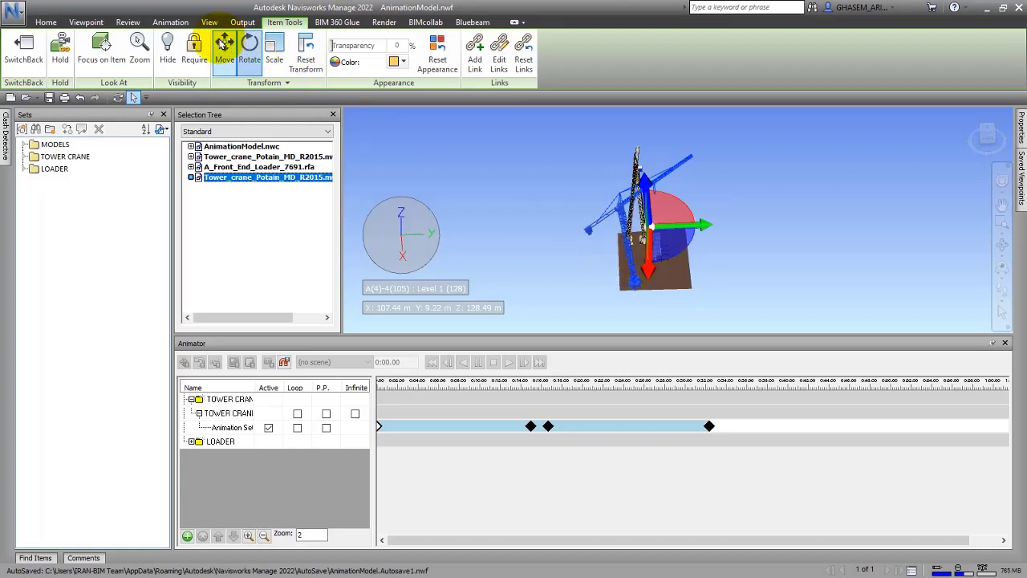
left_click(224, 47)
left_click_drag(669, 243, 708, 241)
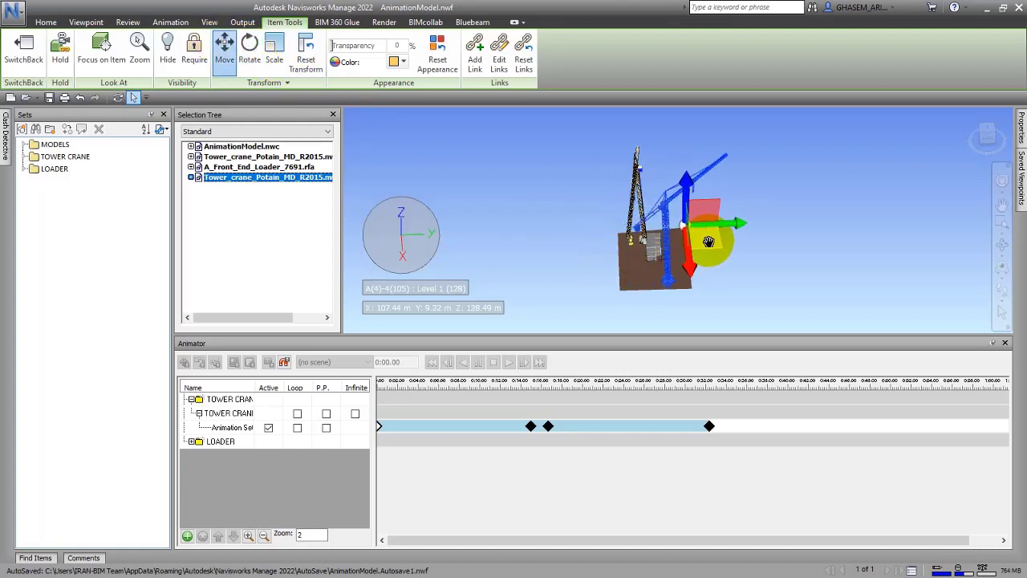
left_click(490, 222)
middle_click_drag(518, 214, 685, 192, "shift")
scroll(686, 192, "up", 1)
scroll(686, 191, "up", 2)
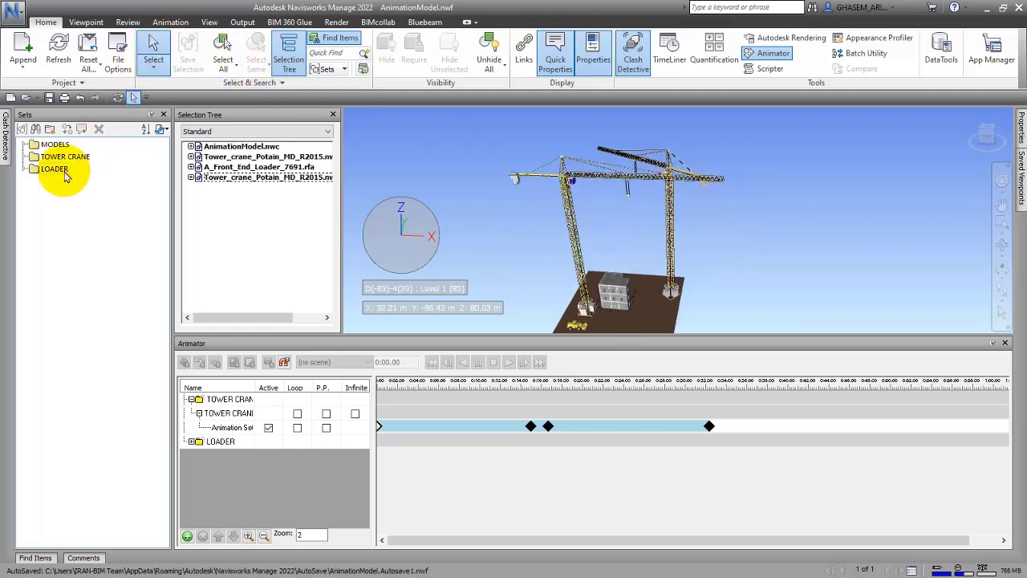
Reselect the second tower crane and move it off the ground plate, opposite the first crane
left_click(230, 178)
middle_click_drag(683, 273, 738, 218, "shift")
left_click_drag(737, 218, 748, 224)
middle_click_drag(763, 240, 774, 219, "shift")
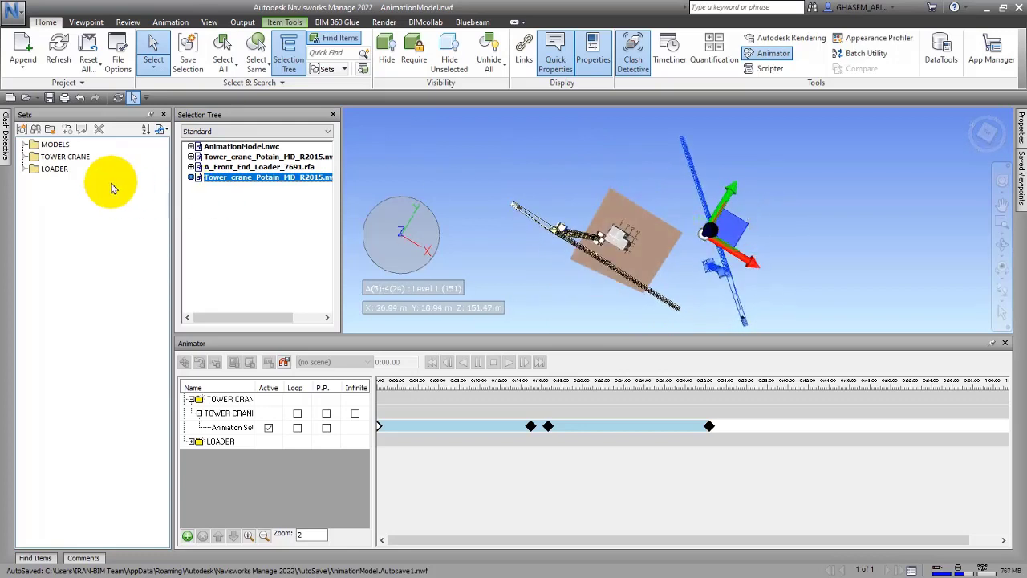
Move the whole first Tower_crane_Potain_MD_R2015 crane away from the building, off the ground plate
left_click(245, 167)
left_click(246, 157)
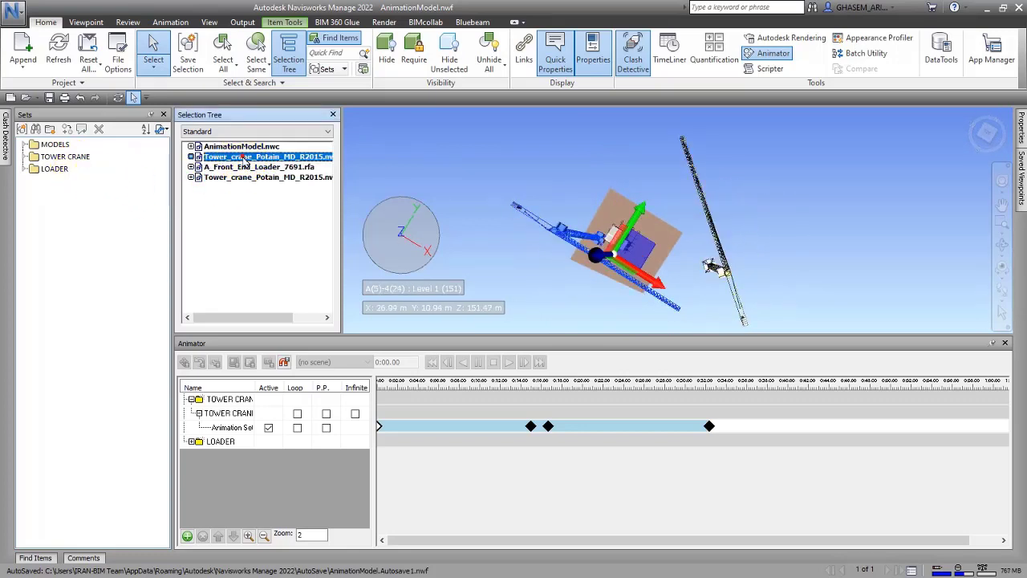
left_click_drag(644, 239, 596, 242)
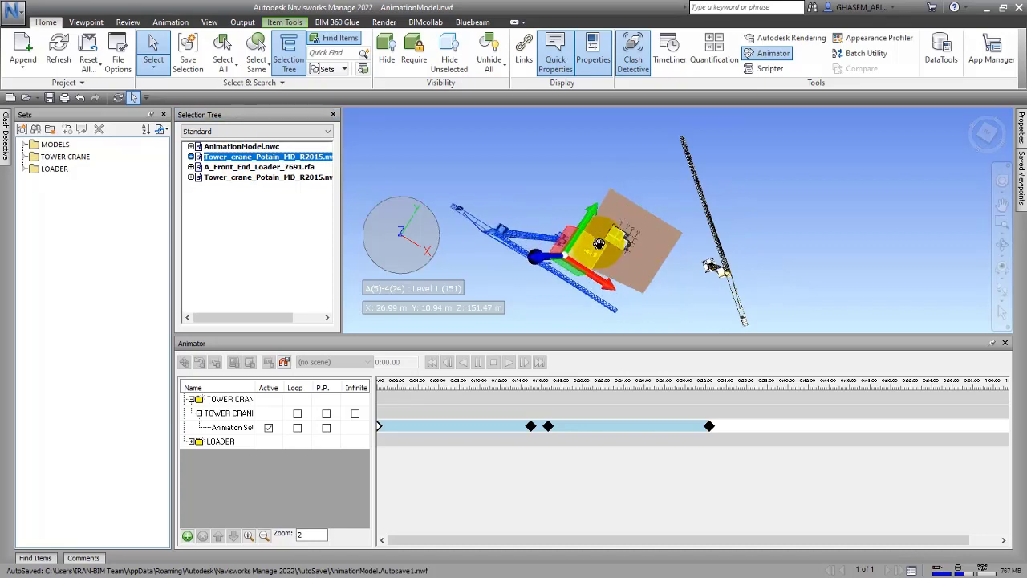
left_click(598, 144)
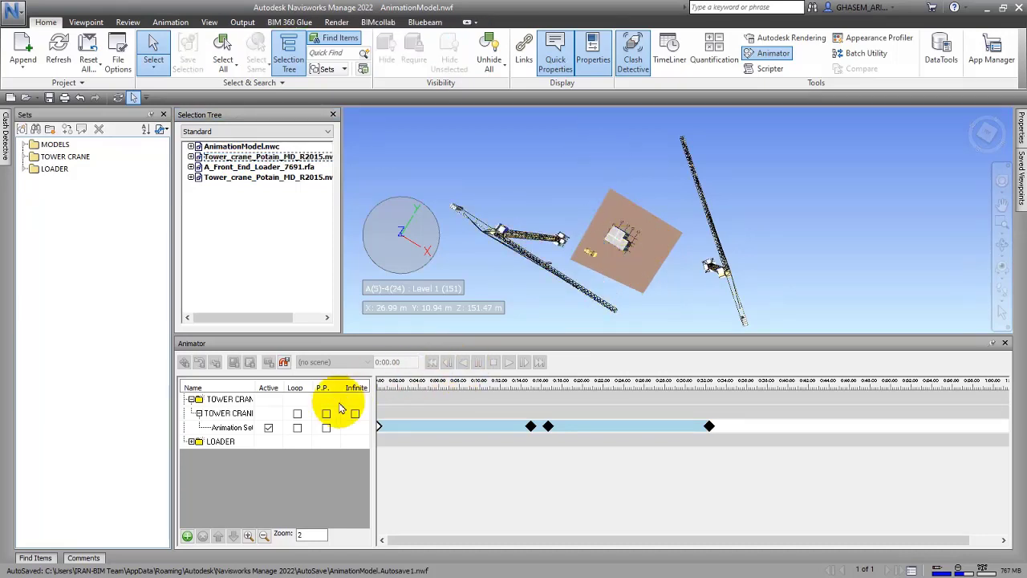
Play the first crane's animation set to check its rotation at the moved position, and stop playback
left_click(236, 427)
left_click(509, 362)
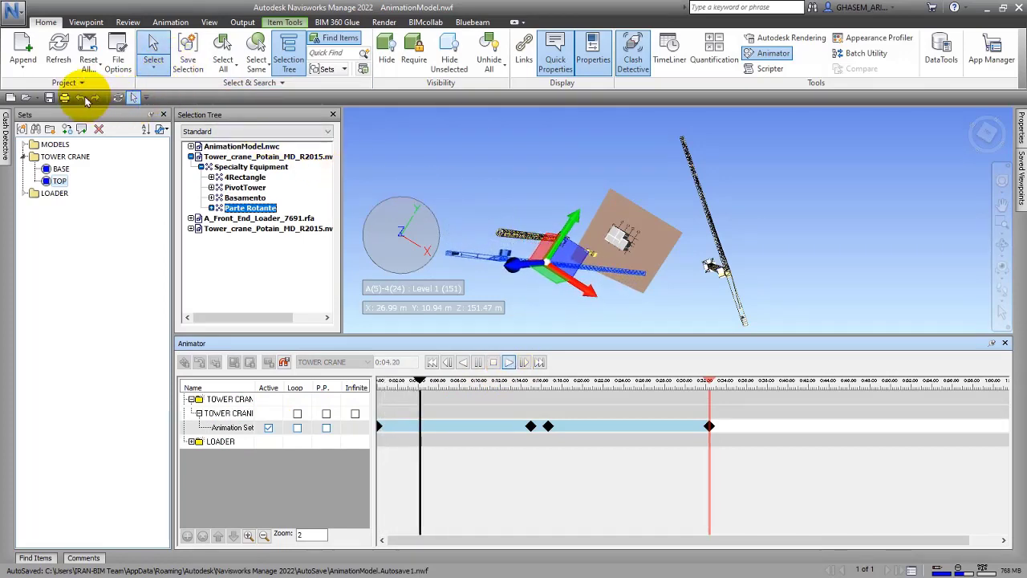
left_click(493, 362)
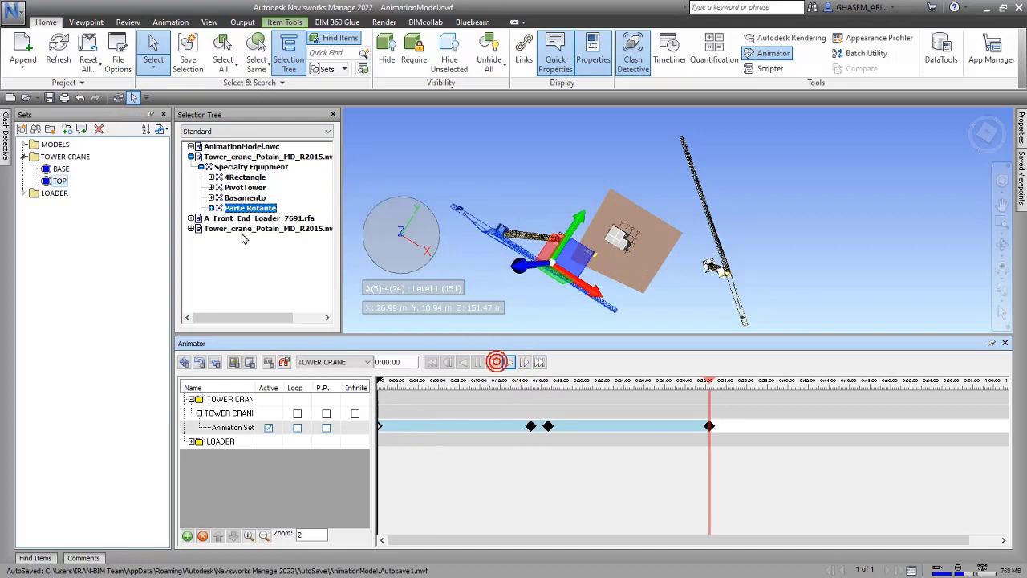
Undo the first tower crane's move and clear the selection
left_click(78, 98)
left_click(78, 98)
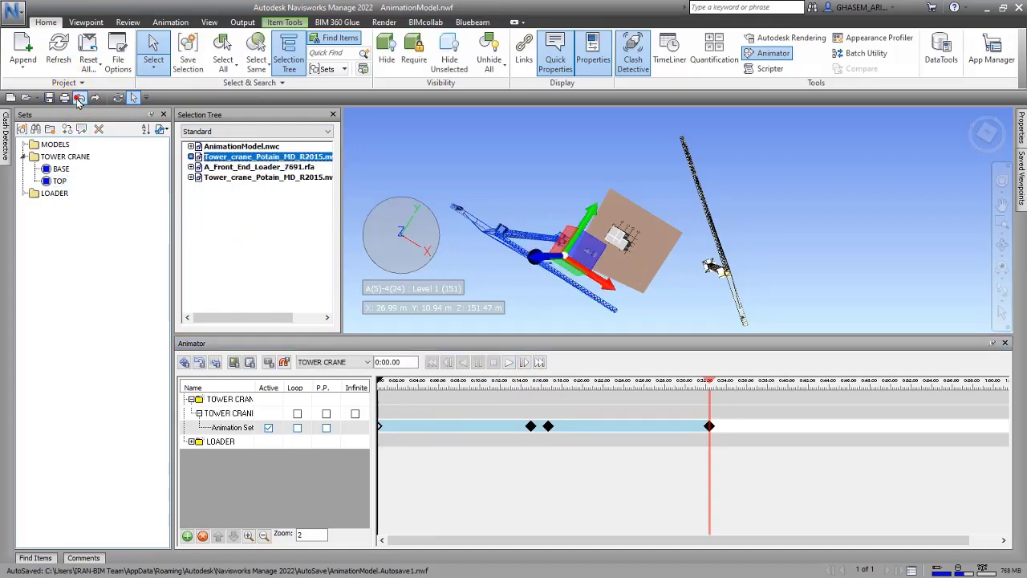
left_click(78, 98)
left_click(435, 225)
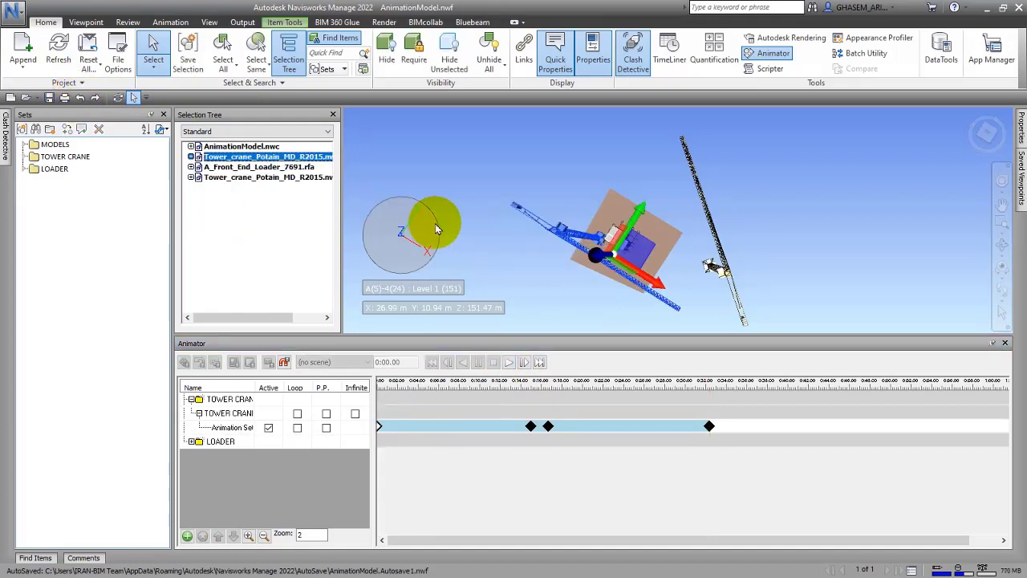
Play the TOWER CRANE scene from the first crane's animation set to recheck its rotation, and stop playback
left_click(508, 362)
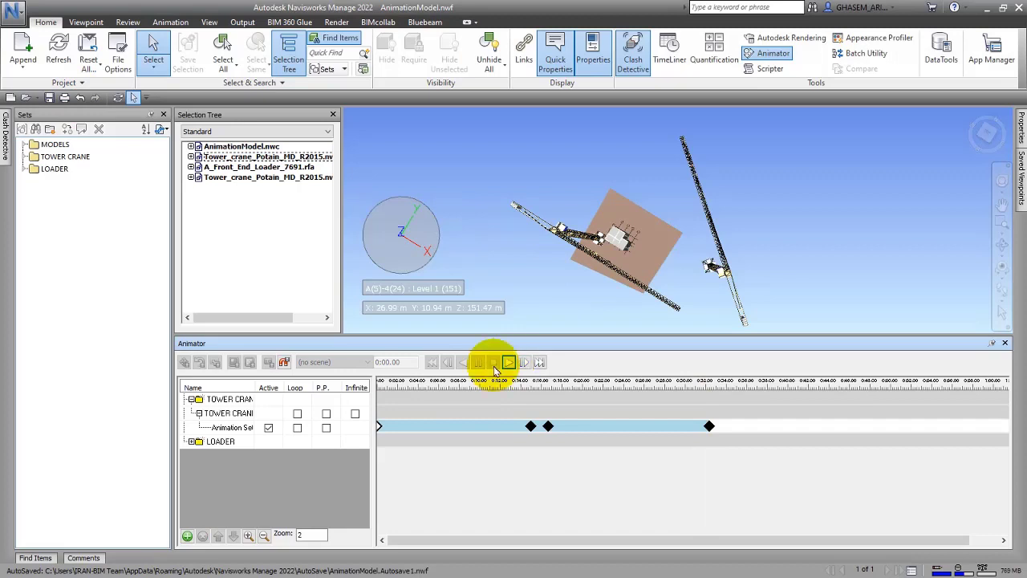
left_click(233, 428)
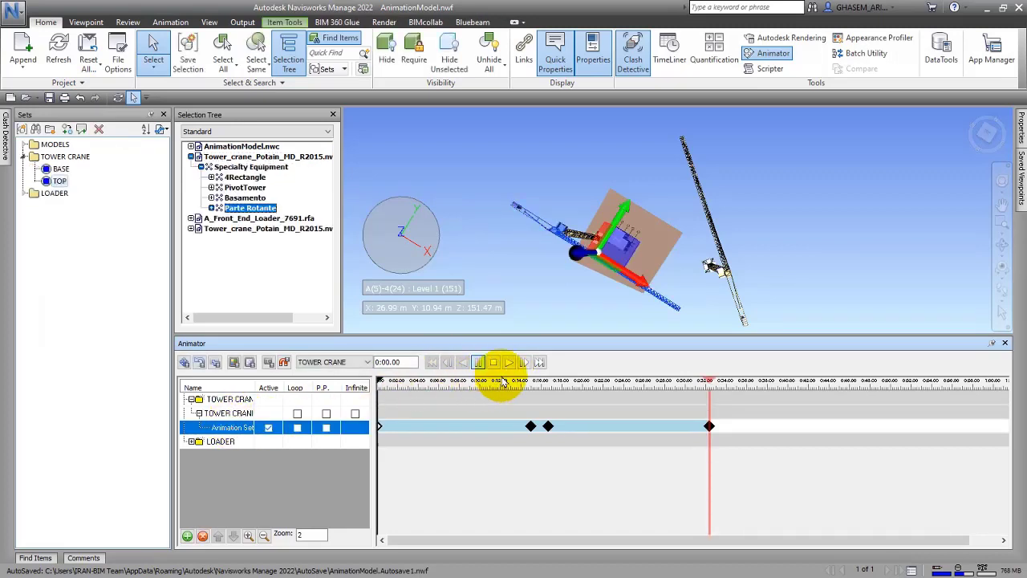
left_click(508, 363)
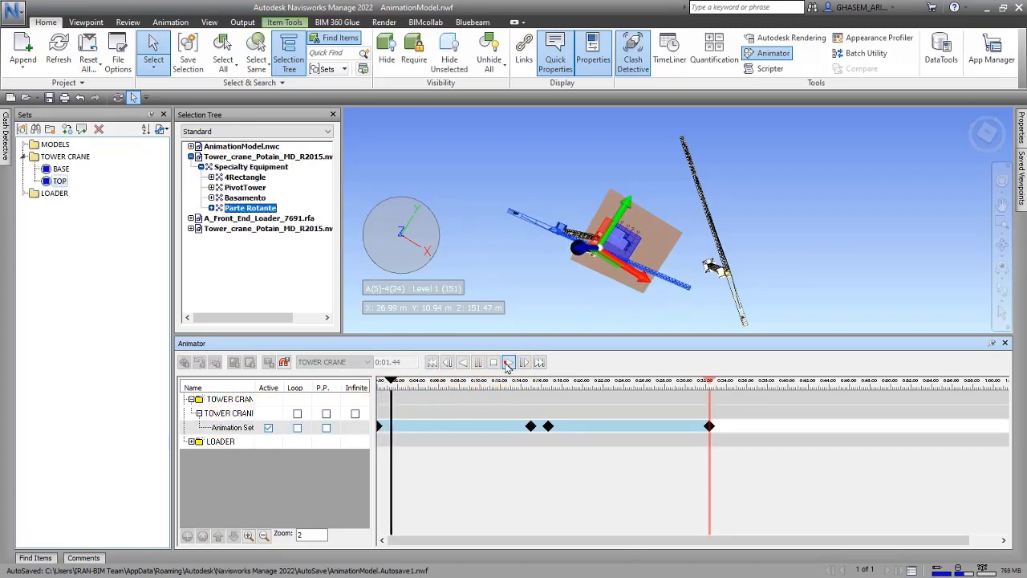
left_click(487, 365)
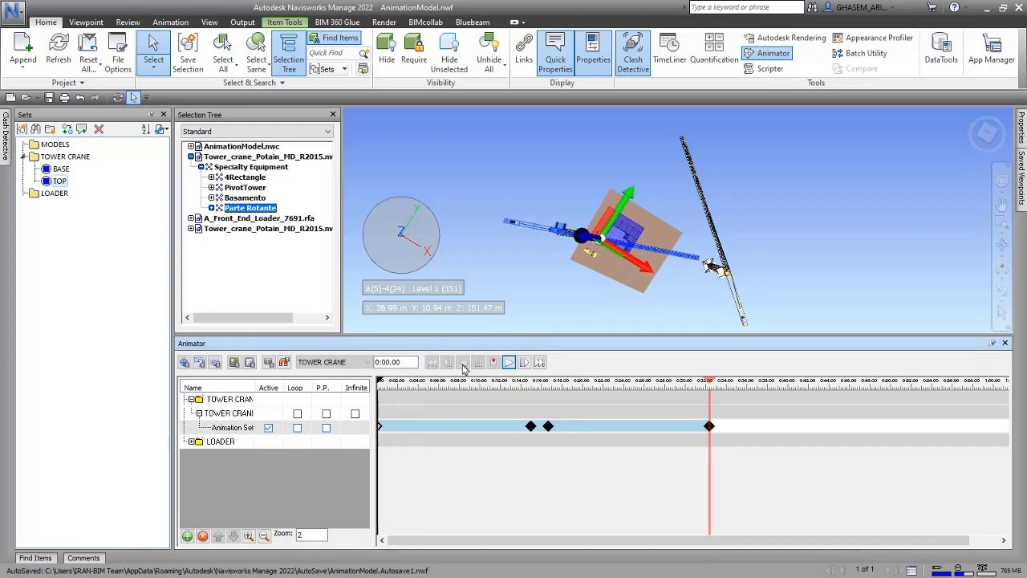
Select the second crane's rotating part, Parte Rotante, in the model and hide all unselected items
left_click(475, 231)
middle_click_drag(634, 277, 687, 225, "shift")
left_click(740, 245)
middle_click_drag(569, 157, 567, 167, "shift")
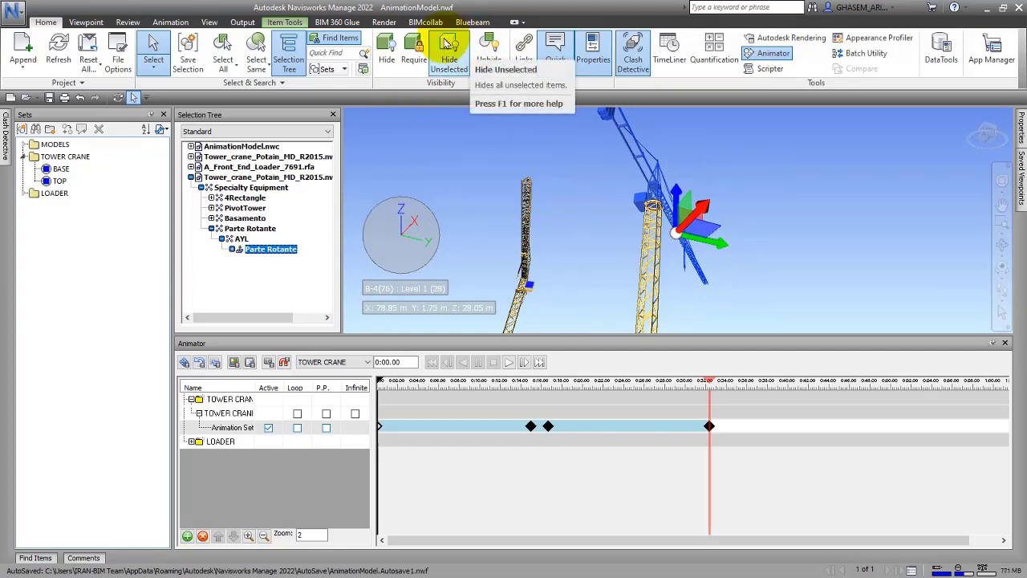
left_click(450, 58)
middle_click_drag(619, 200, 682, 235, "shift")
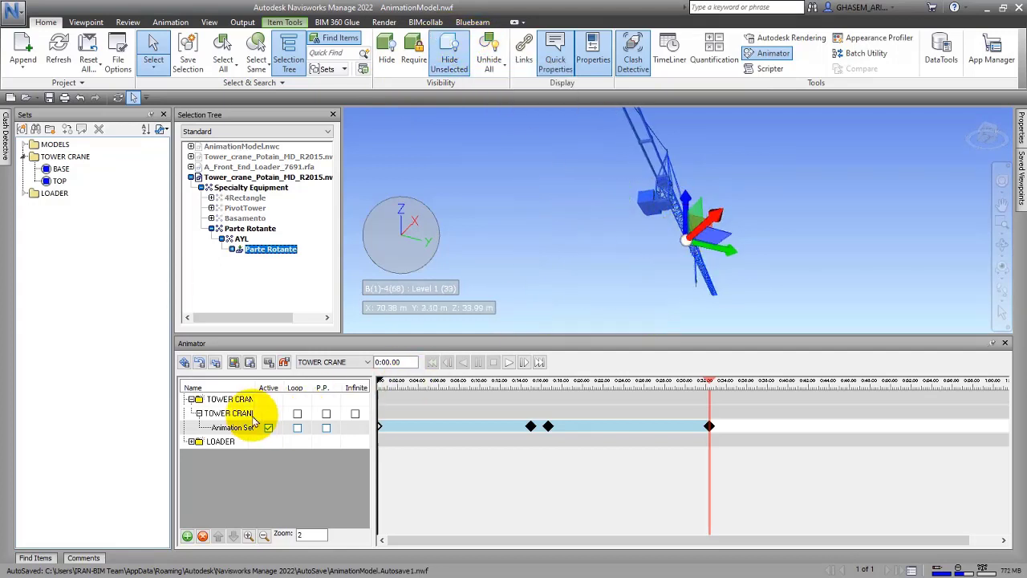
Add an animation set from the current selection to the TOWER CRANE scene and name it TOWER 2
left_click(228, 414)
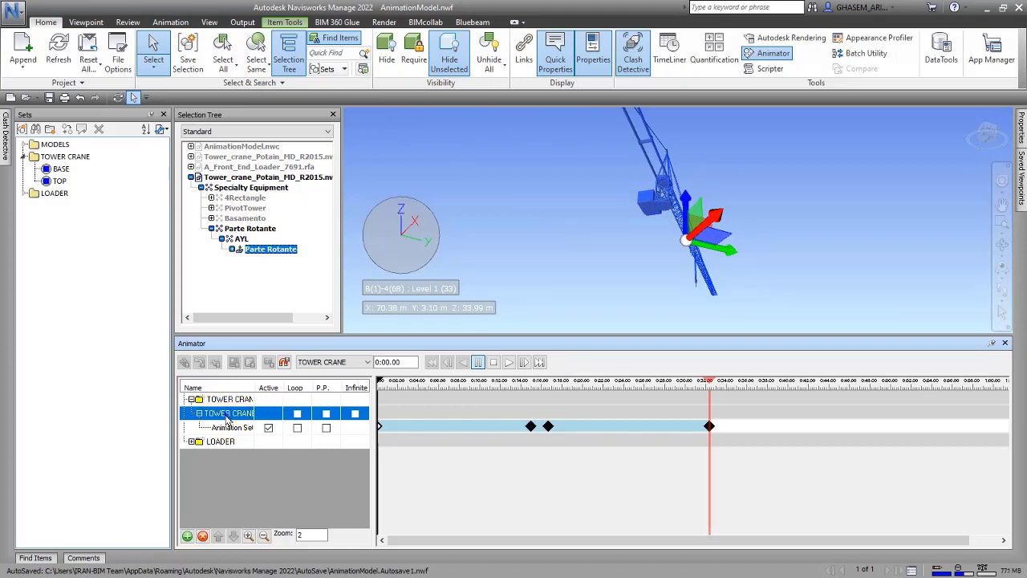
right_click(227, 418)
mouse_move(329, 256)
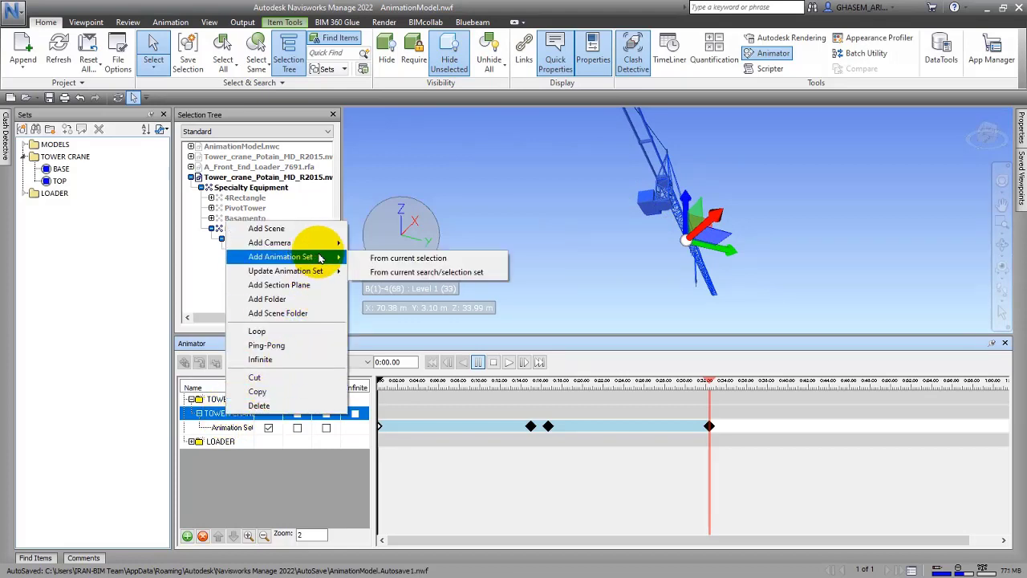
left_click(389, 258)
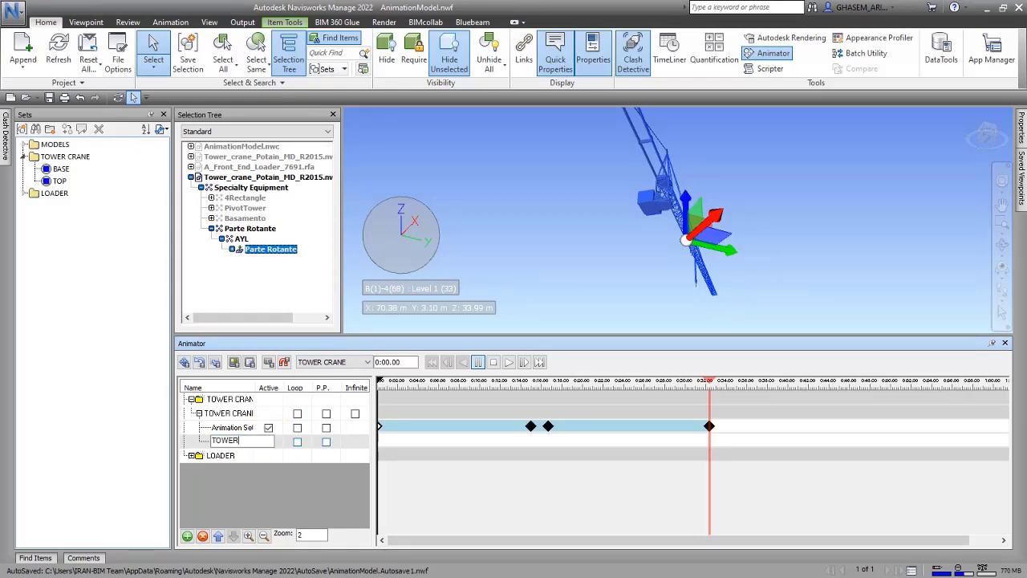
Rename Animation Set 1 as TOWER 1 and select the TOWER 2 animation set
left_click(234, 427)
left_click(239, 426)
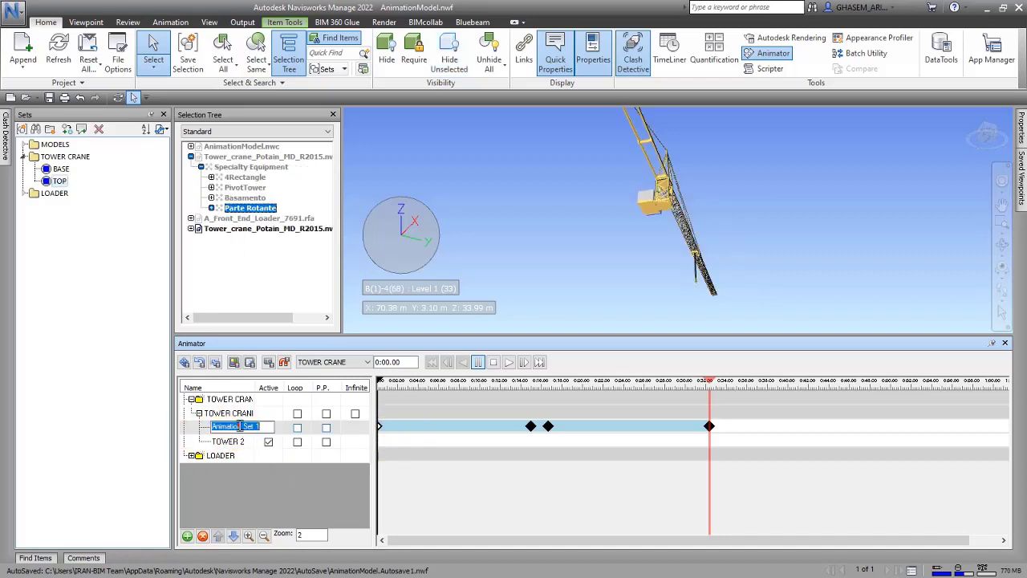
left_click(247, 467)
left_click(237, 442)
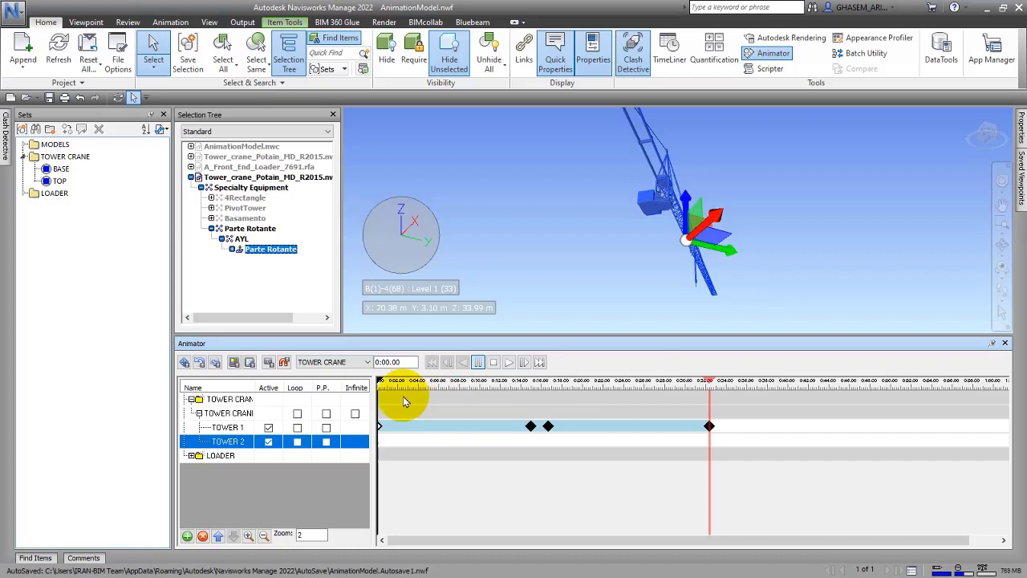
Show the second crane's isolated rotating part in a top view, zoomed in around its pivot
middle_click_drag(636, 234, 573, 241, "shift")
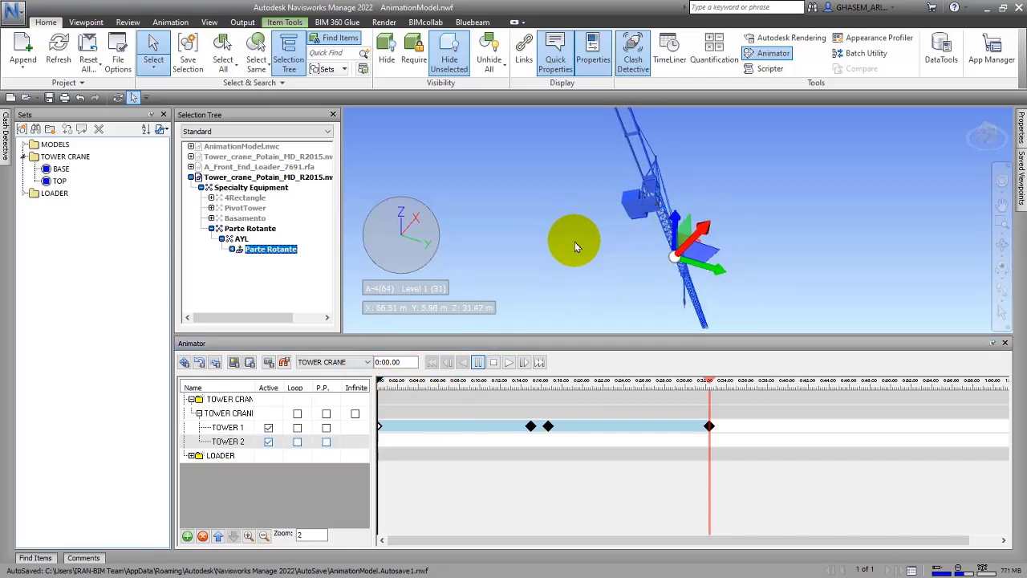
left_click(988, 136)
scroll(662, 161, "up", 3)
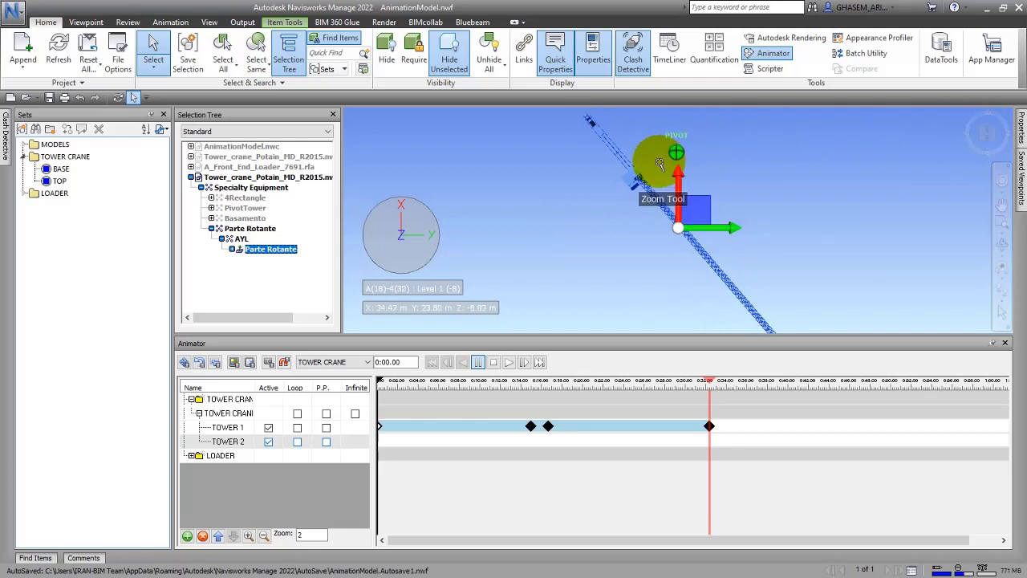
right_click(983, 133)
left_click(923, 168)
scroll(622, 189, "up", 2)
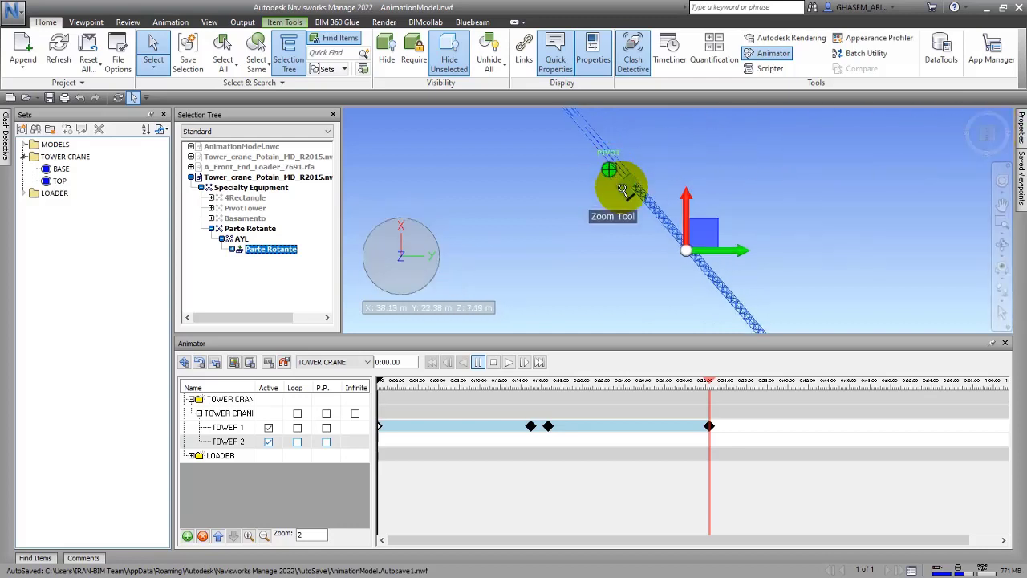
scroll(623, 189, "up", 3)
middle_click_drag(663, 200, 651, 201)
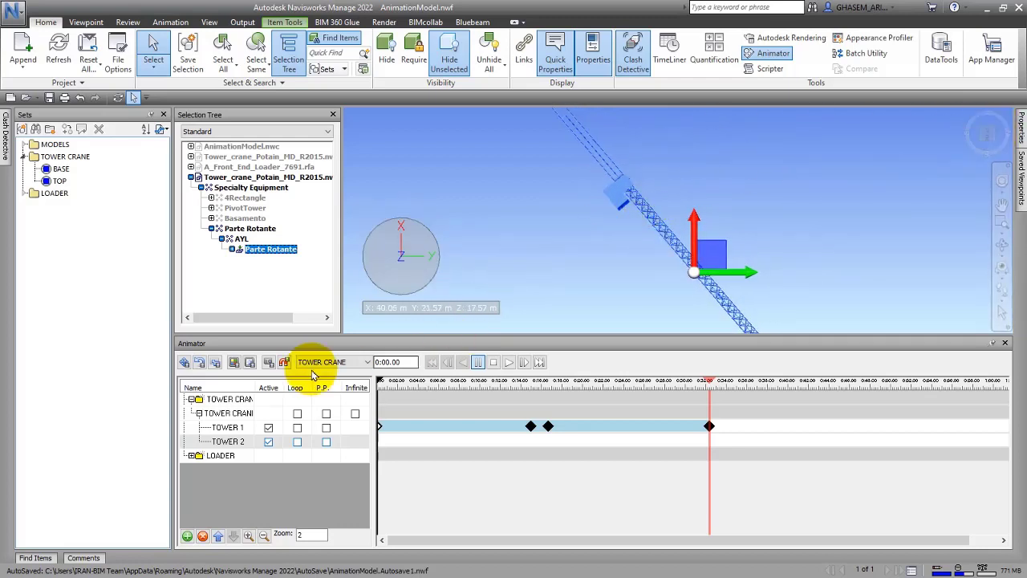
Try translating the second crane's rotating part about 0.91 m in X and -1.82 m in Y, and undo the change
left_click(183, 362)
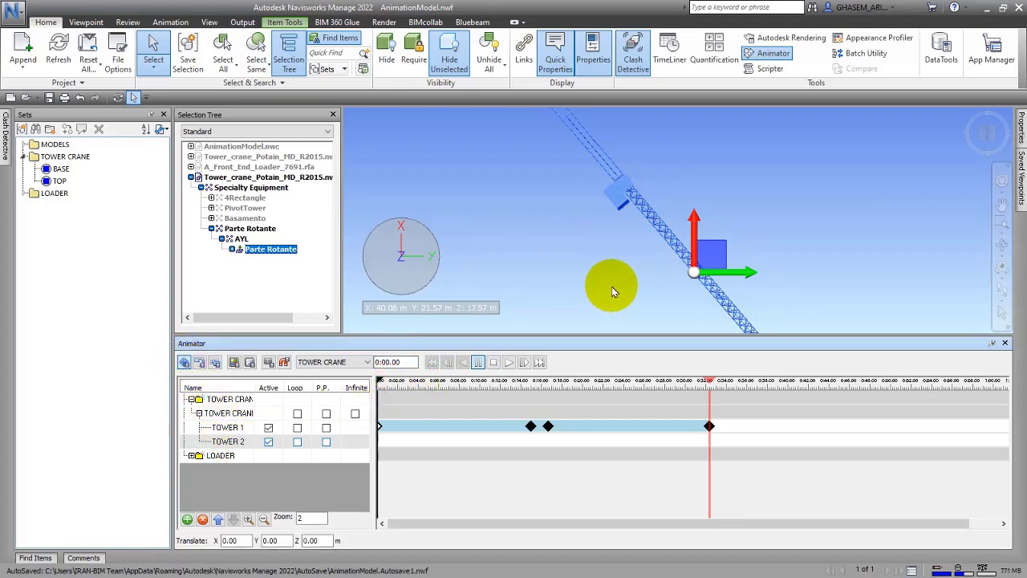
left_click_drag(723, 244, 716, 241)
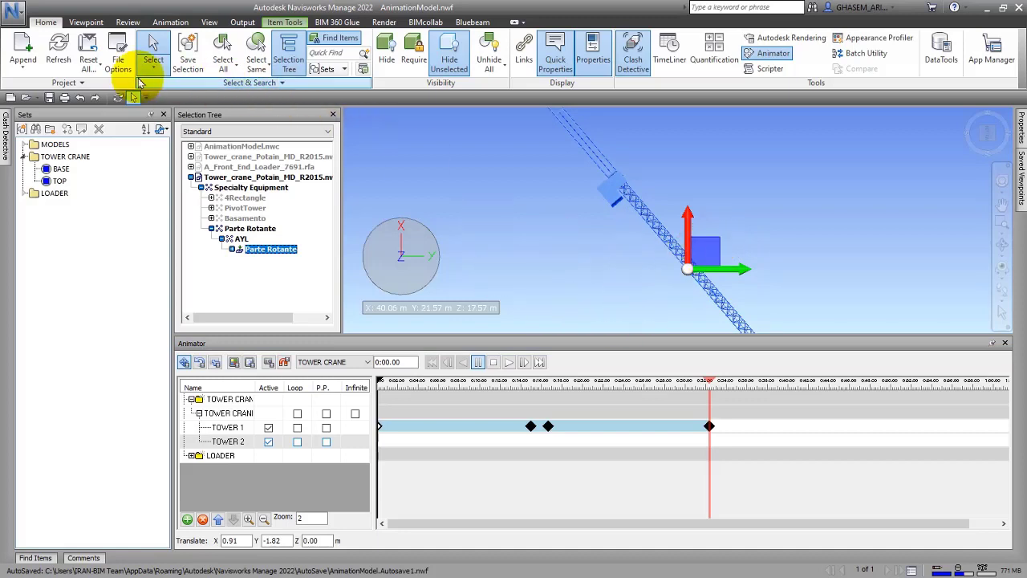
left_click(80, 97)
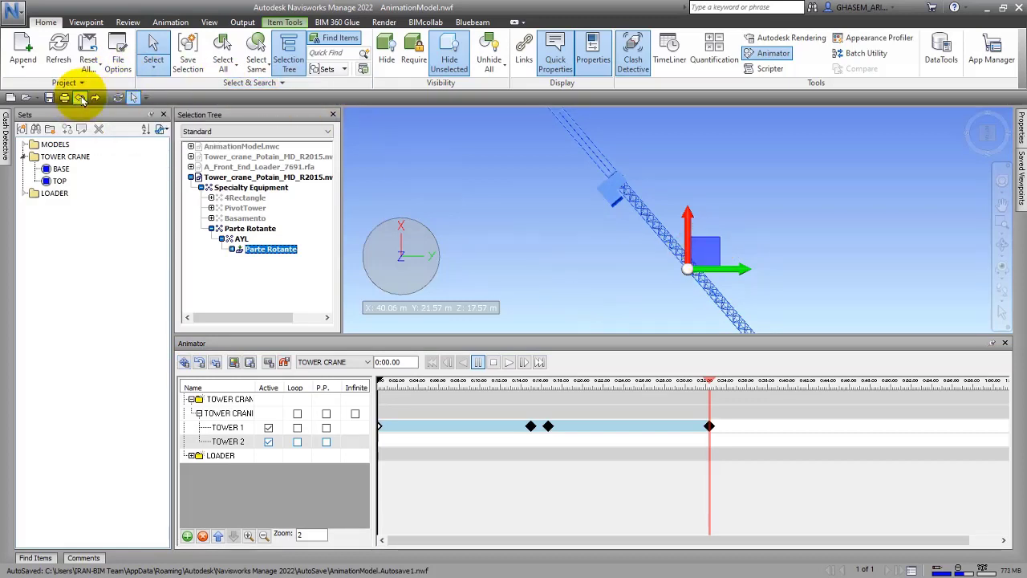
left_click(80, 97)
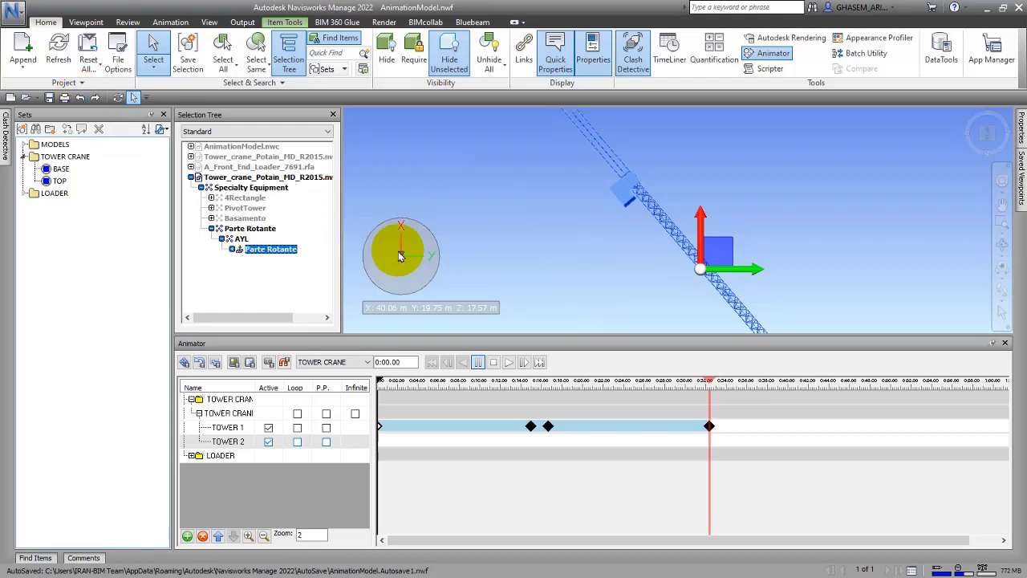
Turn on translation for the TOWER 2 rotating part and place its gizmo near the crane's slewing centre
middle_click_drag(669, 264, 662, 265)
scroll(660, 264, "up", 2)
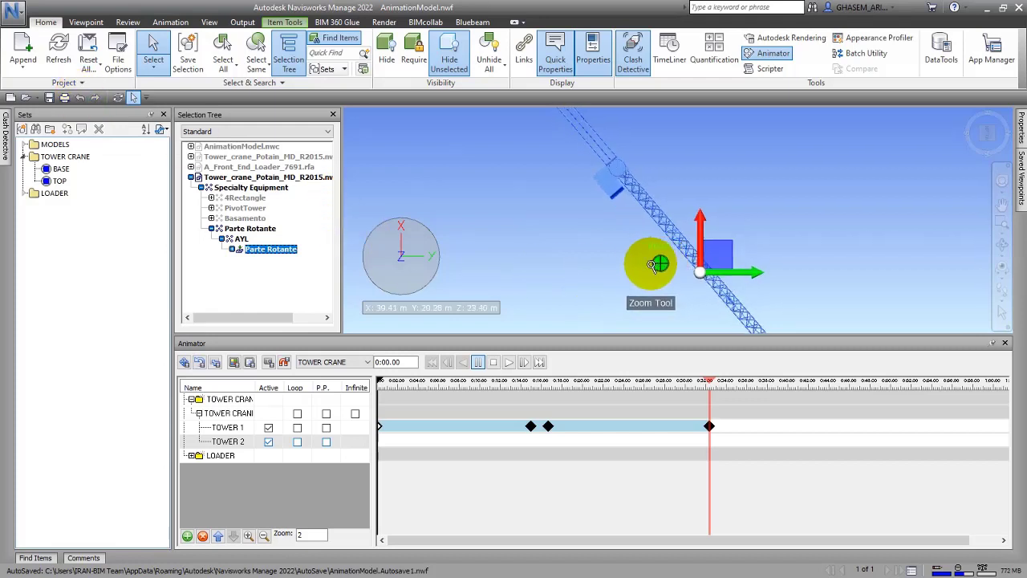
left_click(185, 362)
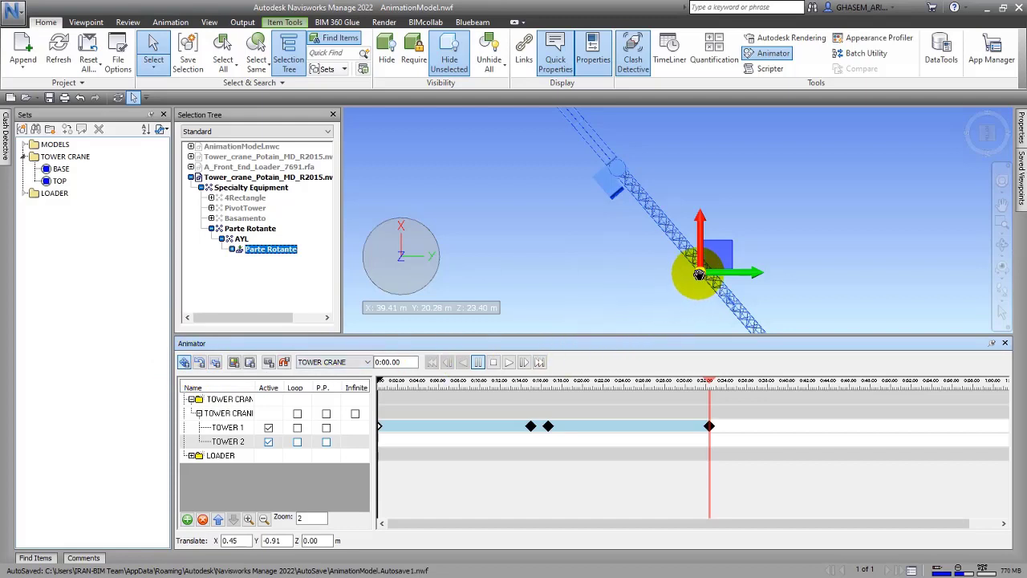
left_click_drag(699, 273, 617, 169)
scroll(619, 168, "up", 5)
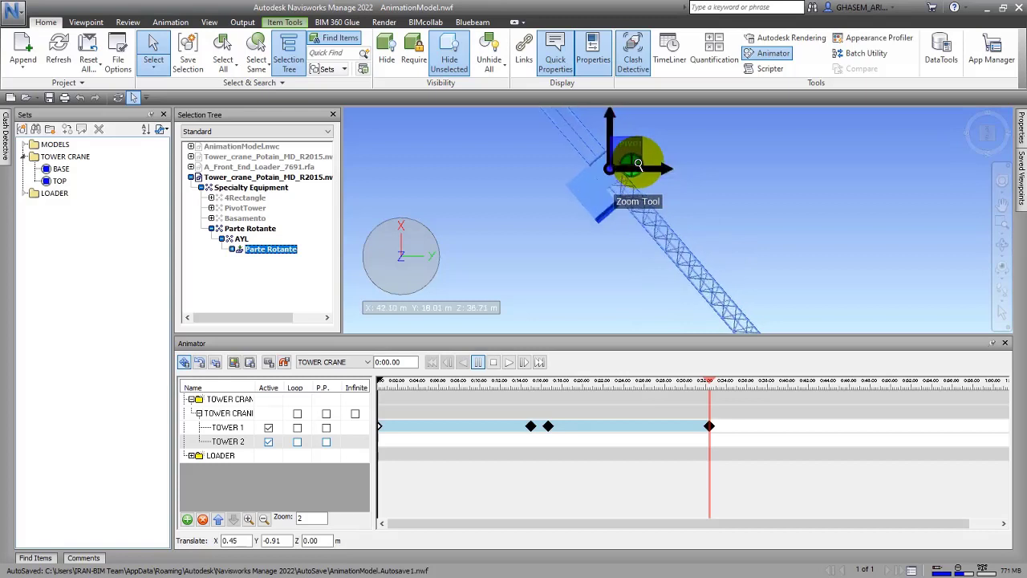
scroll(629, 164, "up", 4)
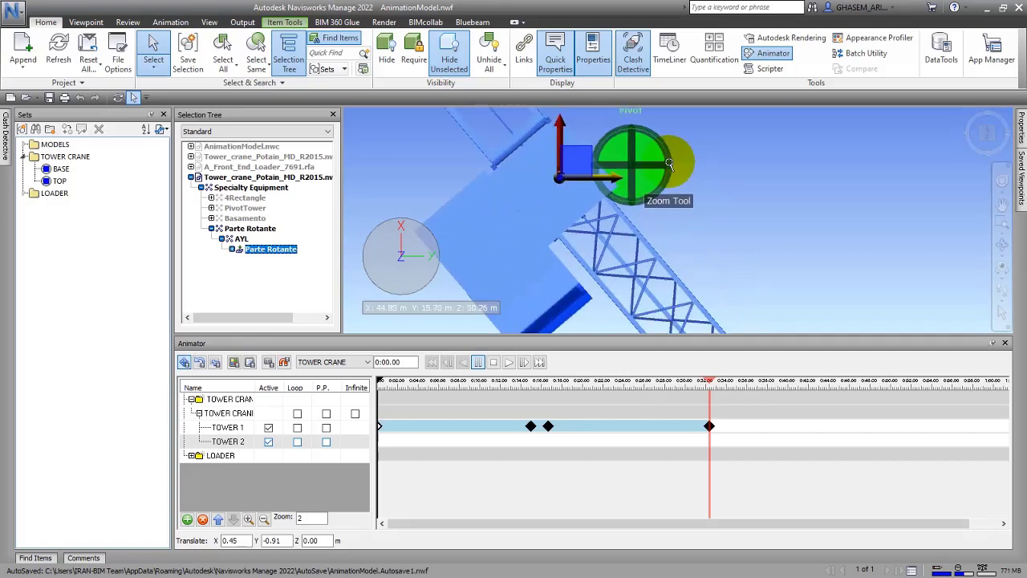
Nudge the second crane's rotating part to a translation of about X 0.43 m and Y -1.06 m
middle_click_drag(635, 161, 749, 181)
middle_click_drag(634, 213, 656, 223)
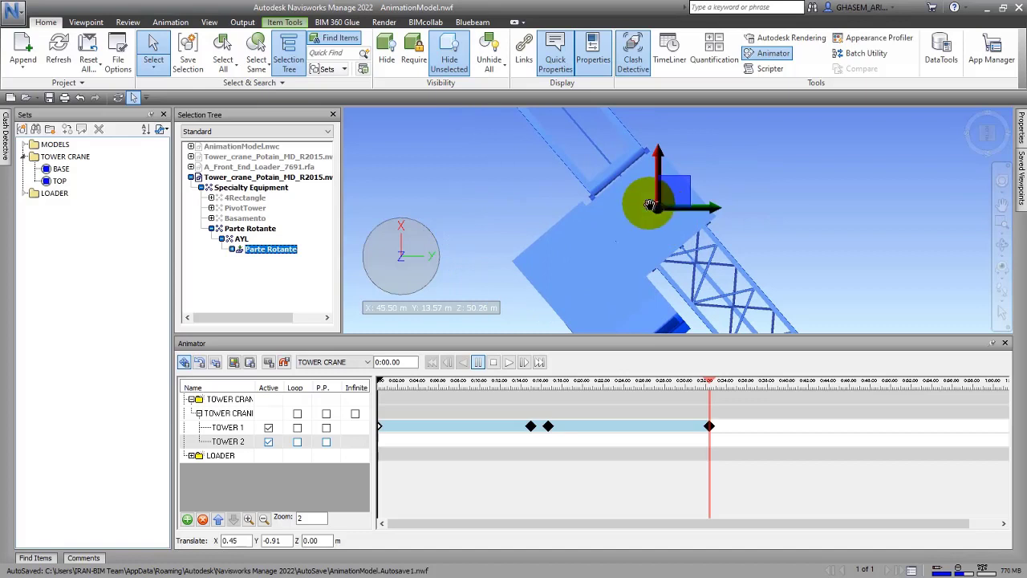
left_click_drag(688, 184, 681, 185)
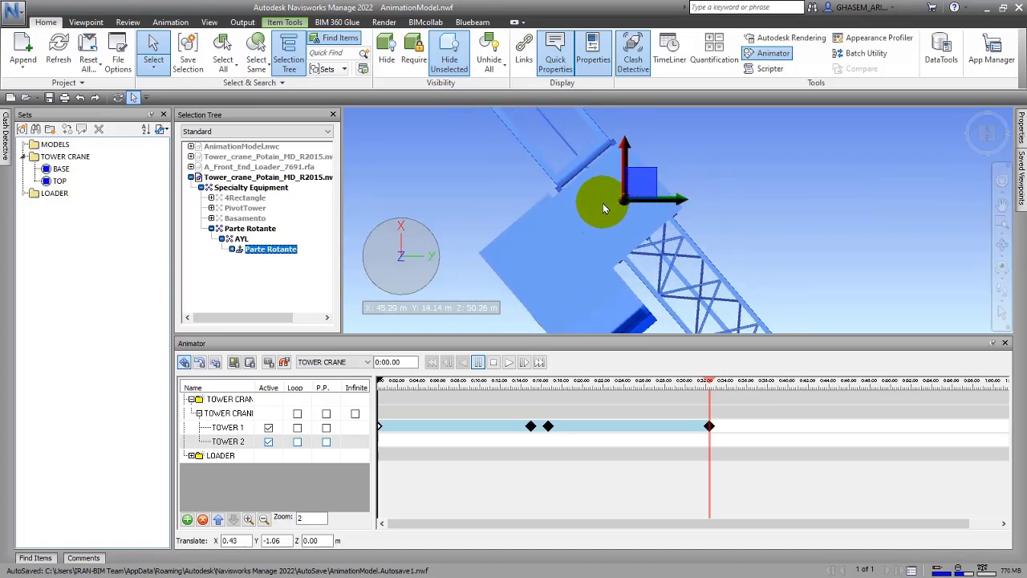
Show the rotating part from above and capture the first TOWER 2 keyframe at 0:00
middle_click_drag(603, 209, 690, 228, "shift")
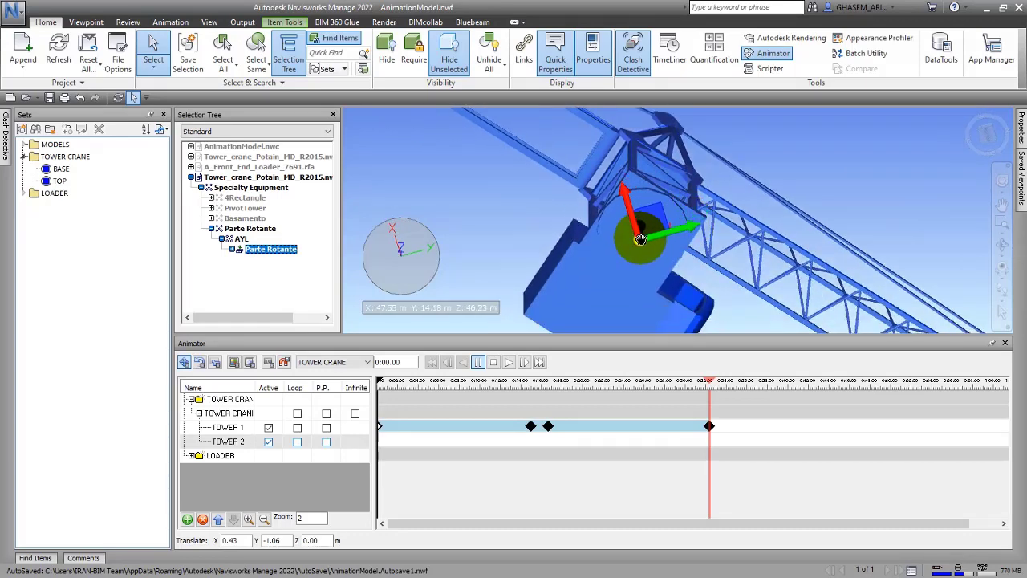
left_click(991, 138)
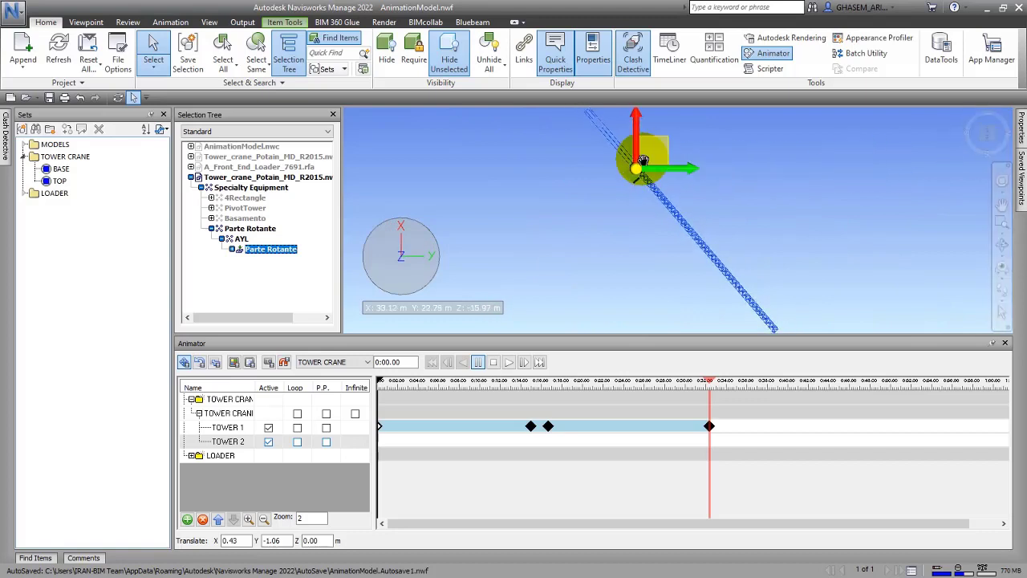
scroll(614, 230, "down", 2)
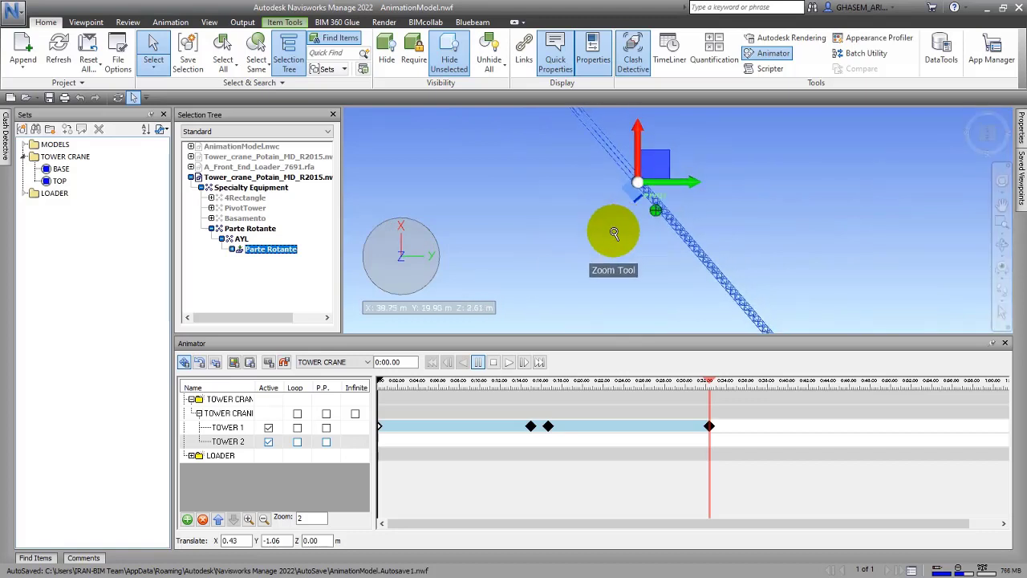
middle_click_drag(613, 207, 592, 219)
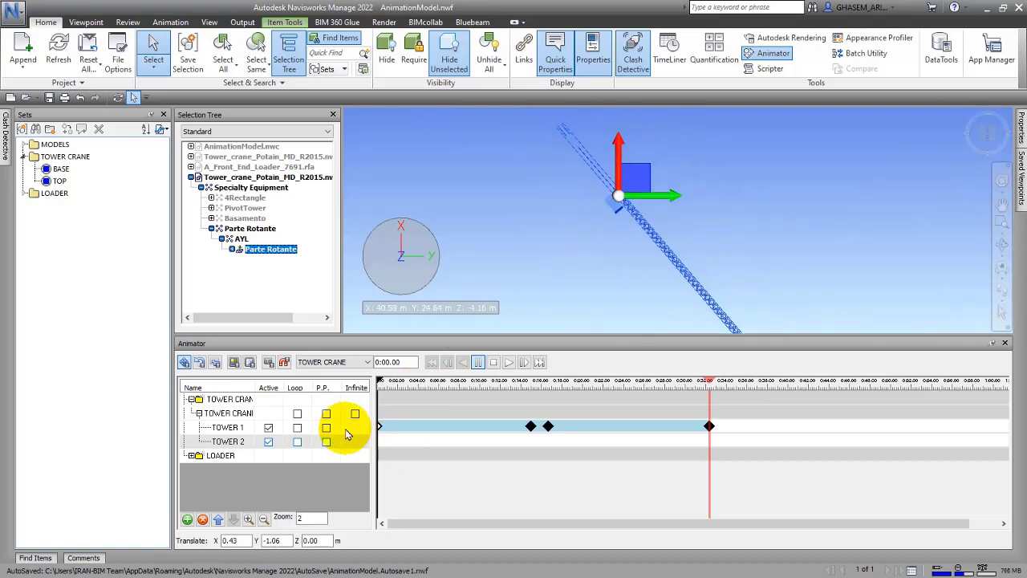
left_click(270, 362)
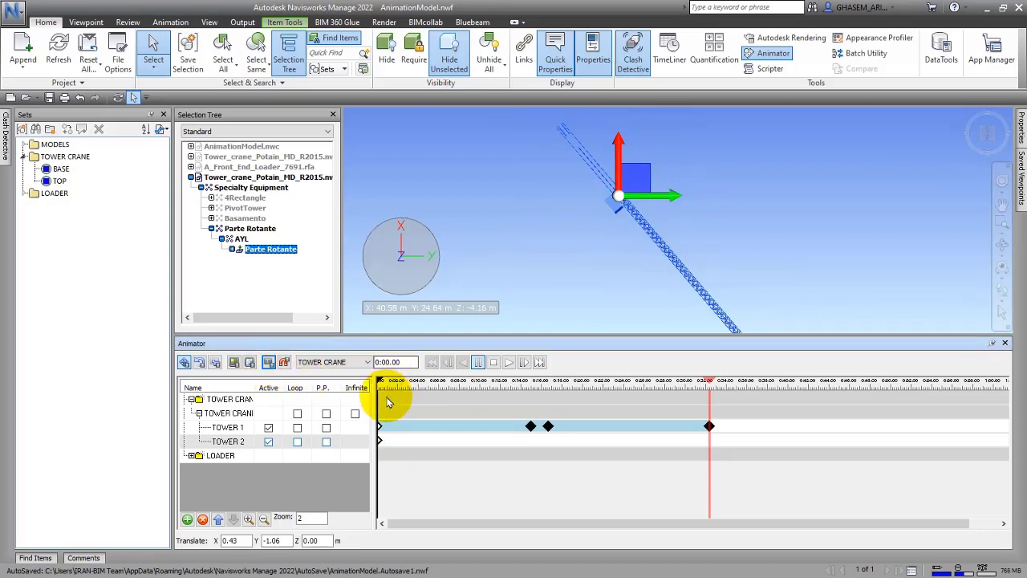
Capture a TOWER 2 keyframe at 0:15 rotated about -50.50° around Z, and one at about 0:16.94 holding that rotation
left_click_drag(381, 386, 528, 386)
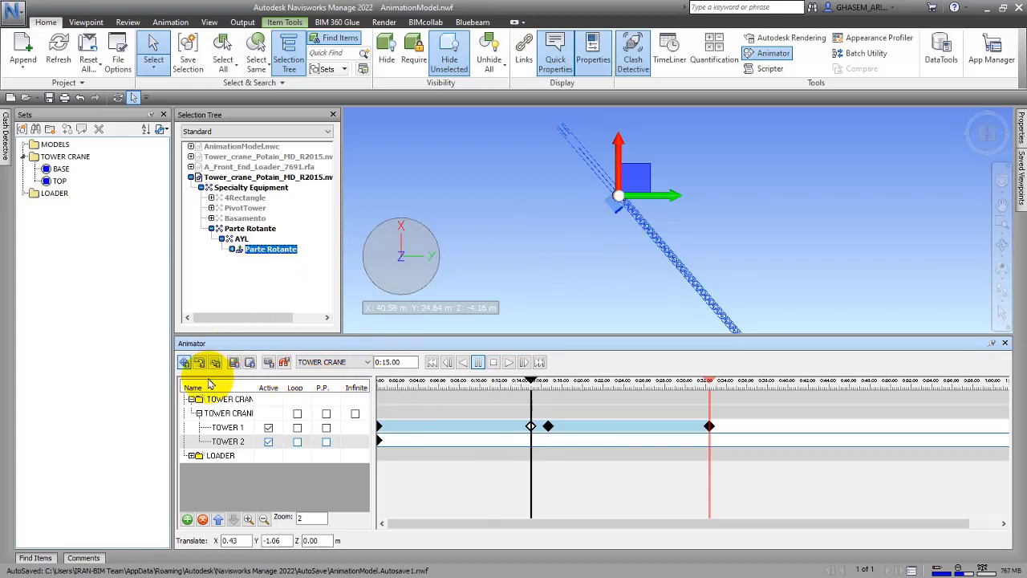
left_click(200, 362)
left_click_drag(657, 178, 579, 169)
left_click(269, 362)
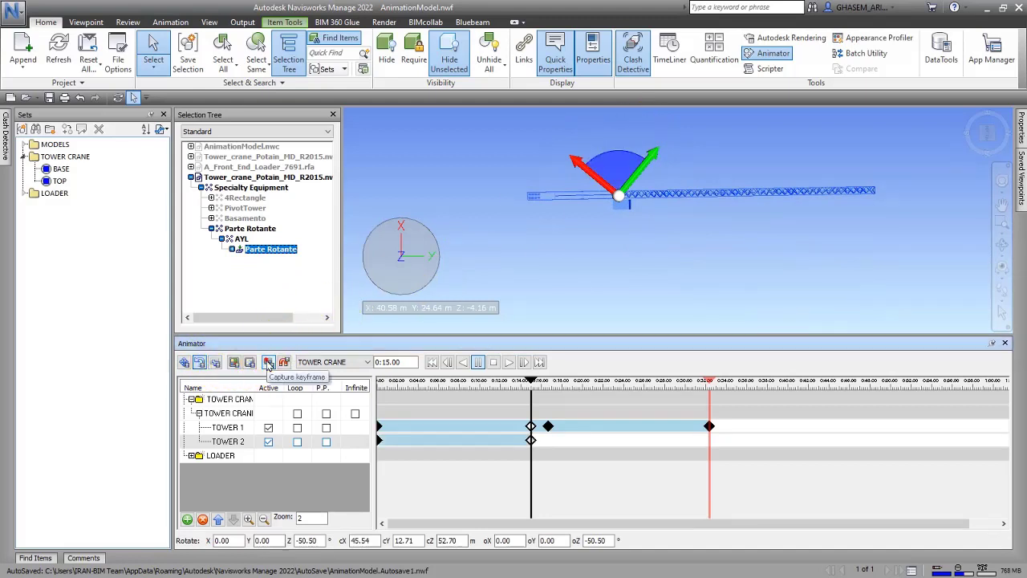
left_click_drag(532, 382, 547, 383)
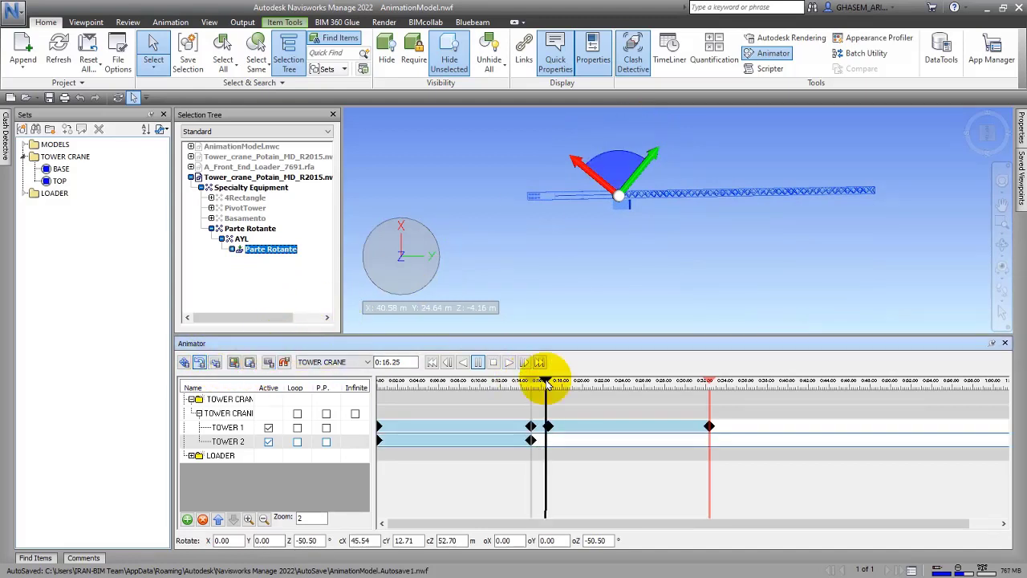
left_click(270, 363)
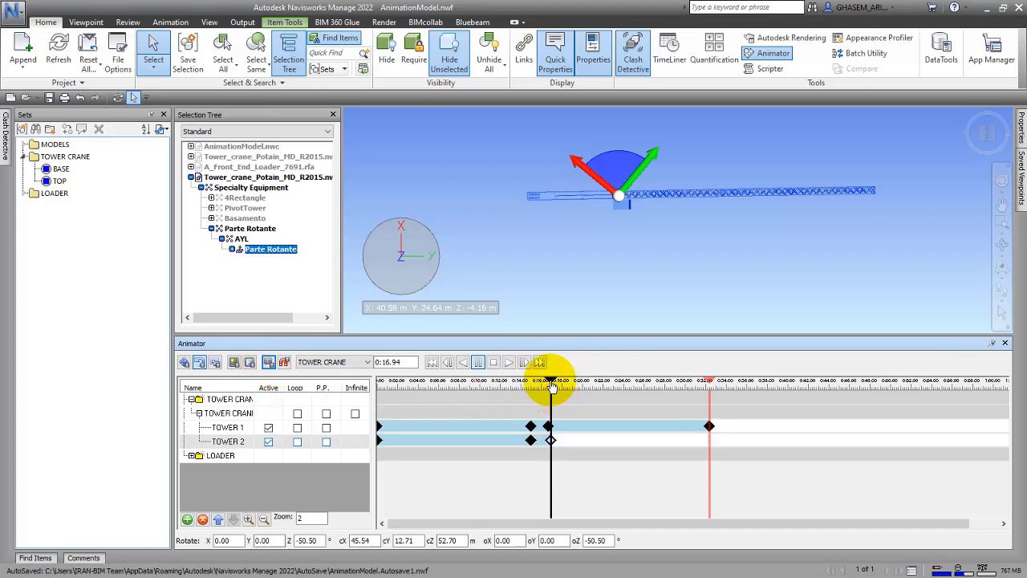
Capture a final TOWER 2 keyframe at about 0:47.94 with the rotating part turned to about 113.73° around Z
left_click_drag(551, 384, 870, 383)
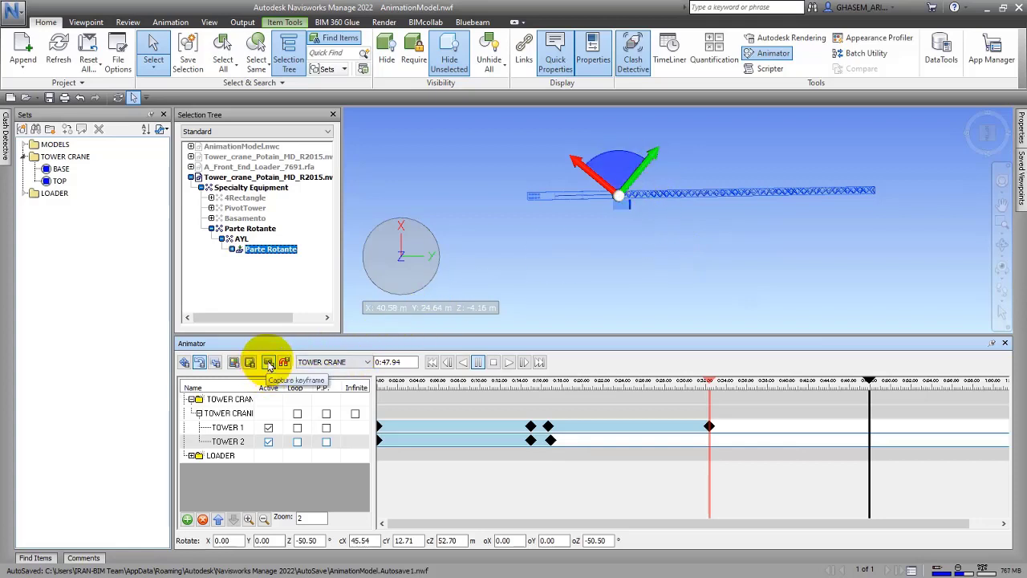
left_click(270, 363)
left_click_drag(627, 153, 626, 312)
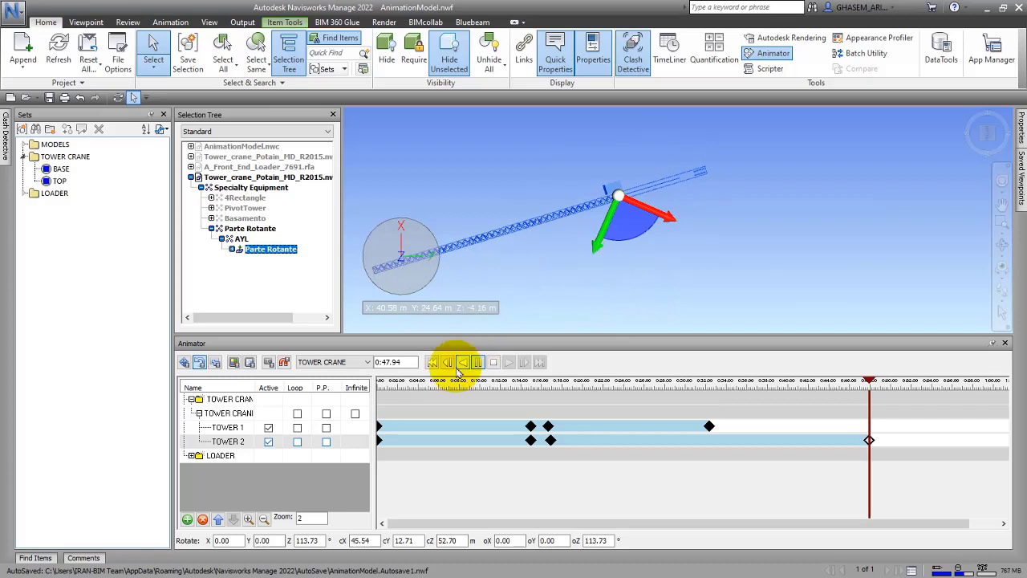
left_click(200, 362)
Rewind the animation to the start, unhide the rest of the model, and show the whole site with both cranes in 3D
left_click(430, 363)
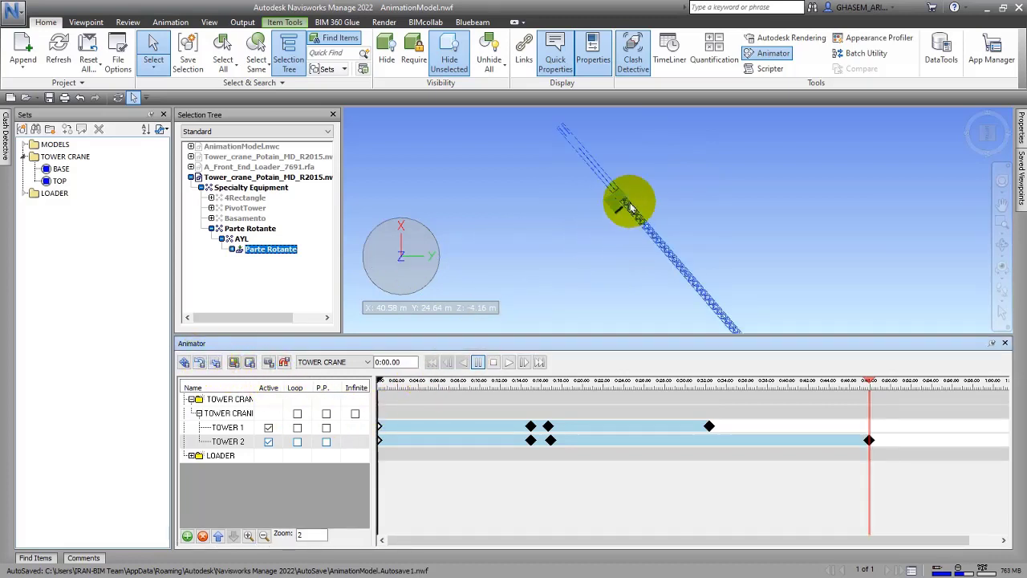
left_click(462, 66)
middle_click_drag(564, 165, 592, 257, "shift")
middle_click_drag(592, 257, 631, 210)
left_click(632, 212)
scroll(636, 216, "down", 6)
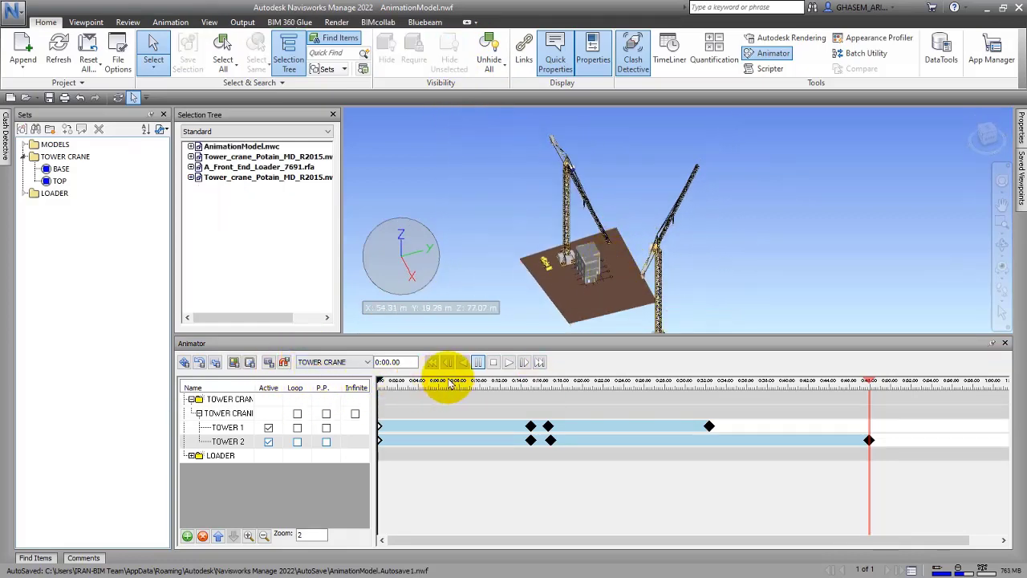
Play the TOWER CRANE scene and examine the motion of both cranes
left_click(508, 363)
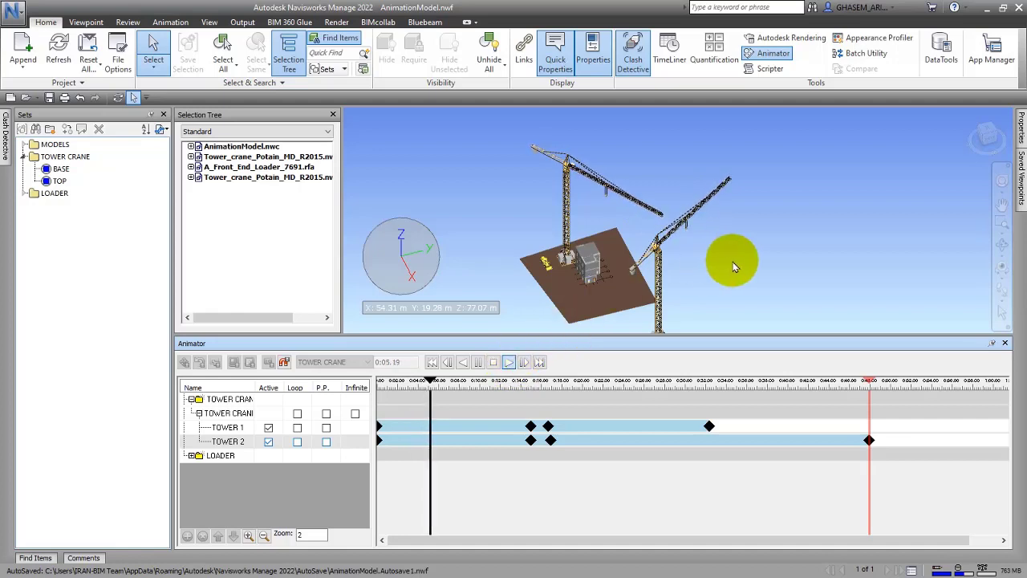
scroll(729, 252, "up", 4)
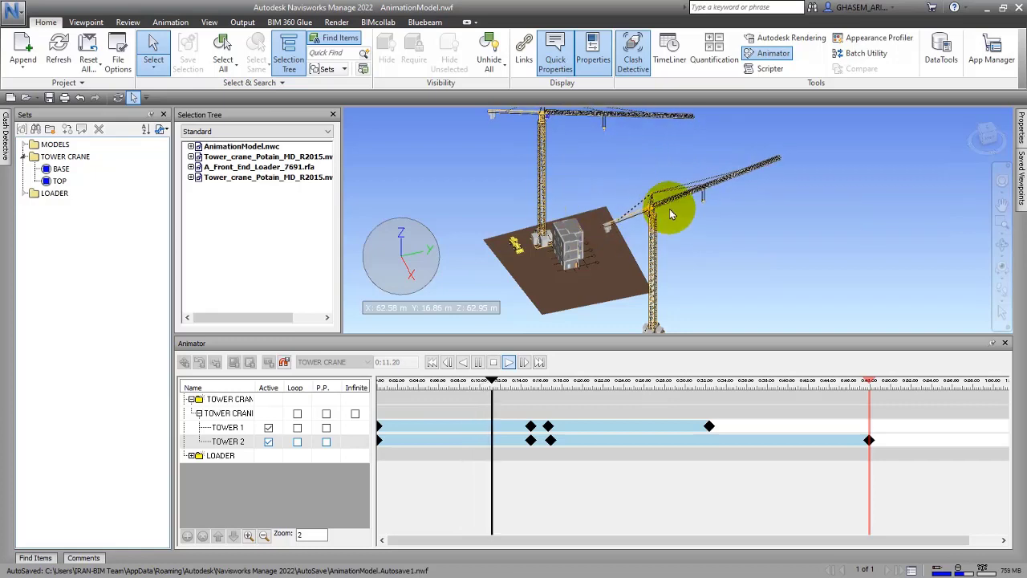
middle_click_drag(670, 209, 750, 245)
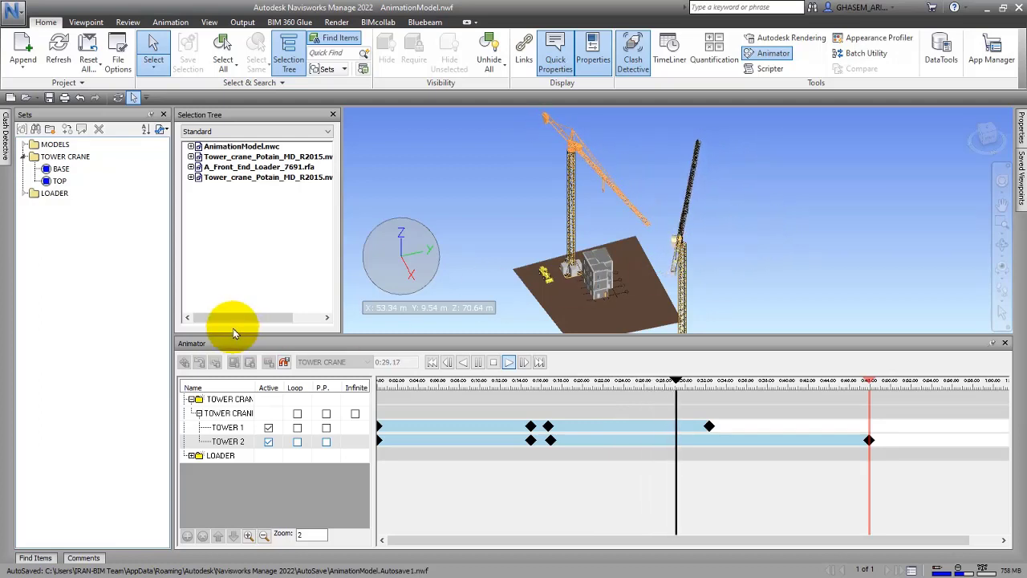
Pause the playback and move TOWER 2's last keyframe earlier to about 0:36
left_click(479, 362)
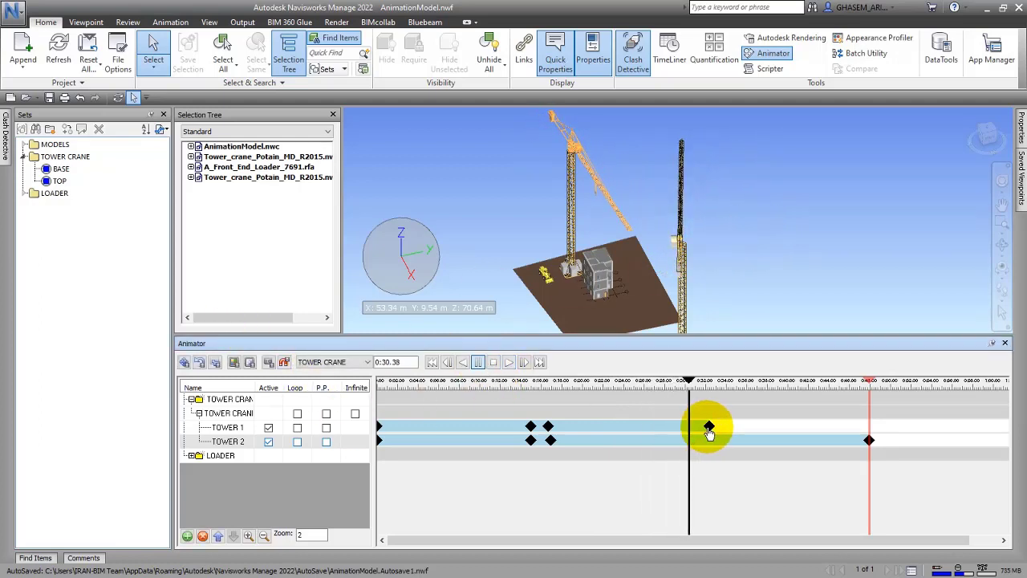
left_click_drag(870, 442, 816, 453)
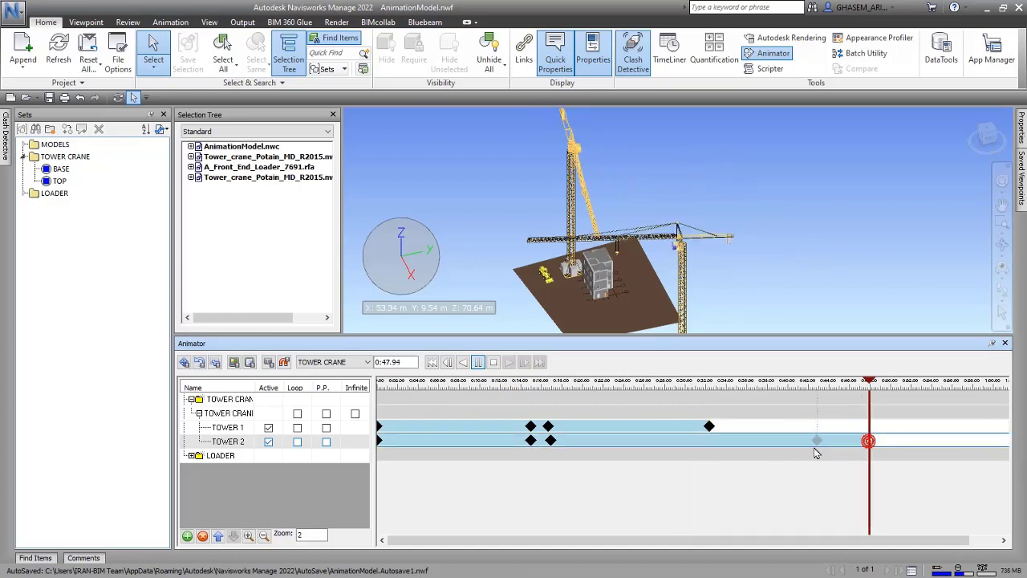
left_click_drag(747, 455, 747, 454)
Scrub the TOWER CRANE animation to about 0:15 and play it from there to check both cranes
left_click_drag(746, 383, 534, 393)
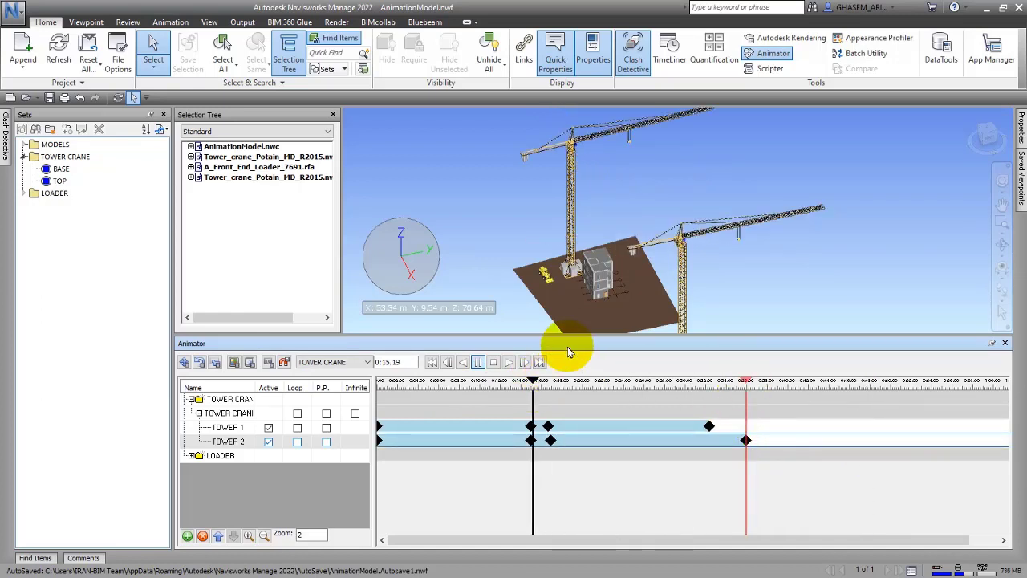
left_click(494, 362)
left_click_drag(385, 385, 532, 378)
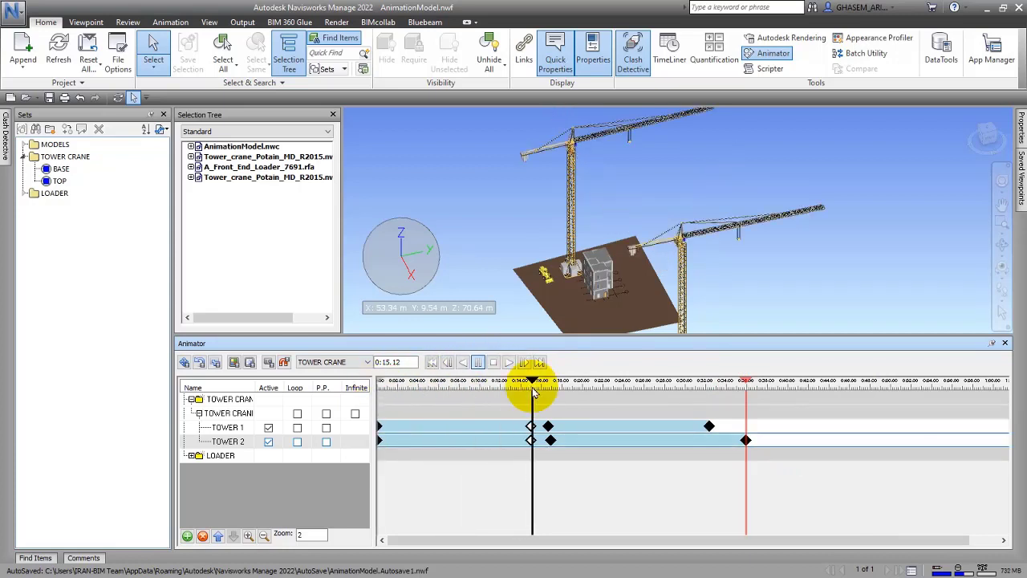
left_click(508, 362)
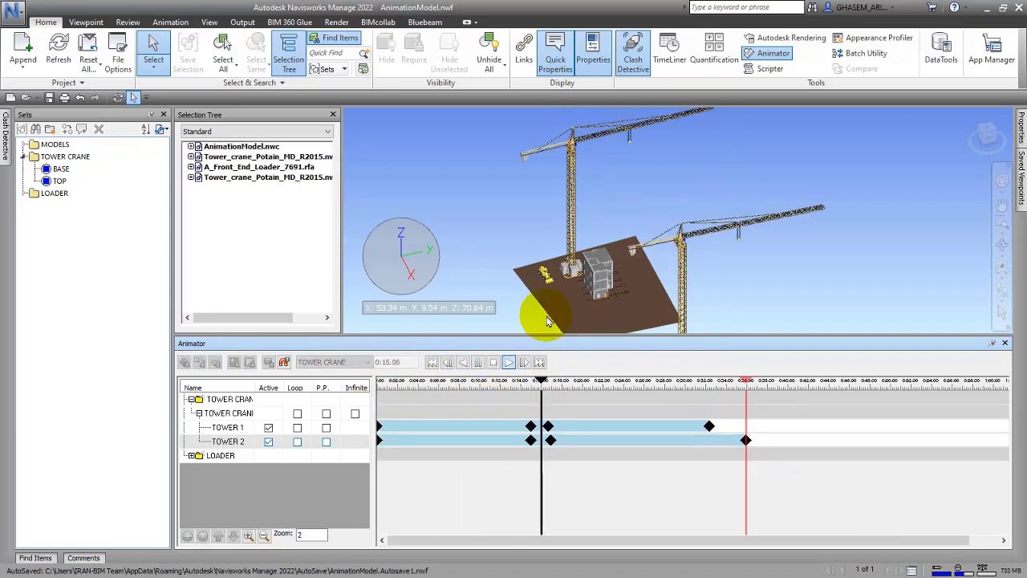